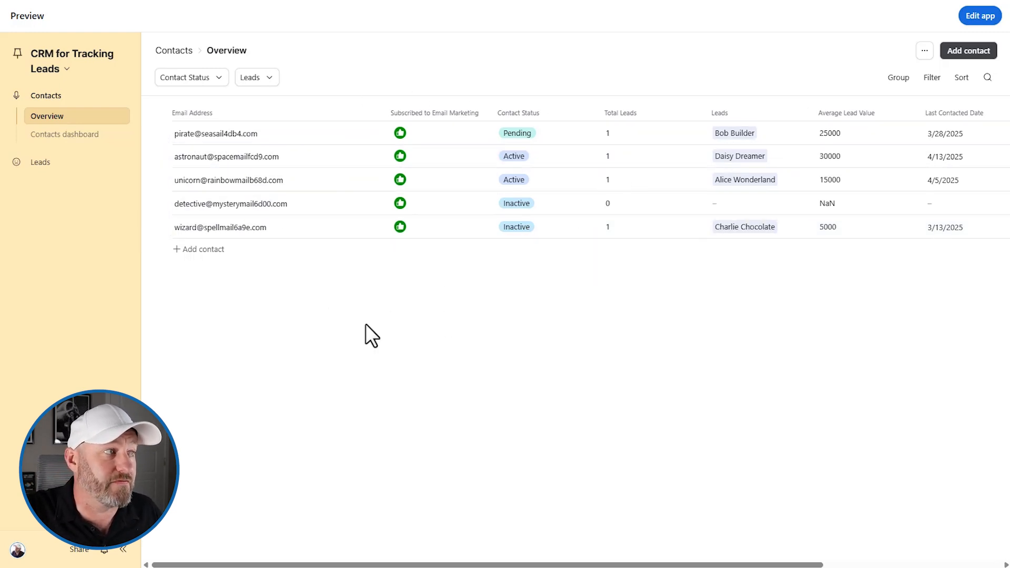
- Unsubscribe the last contact (Inactive, 5000 lead value) from email marketing, then start adding a new contact
left_click(403, 229)
left_click(401, 230)
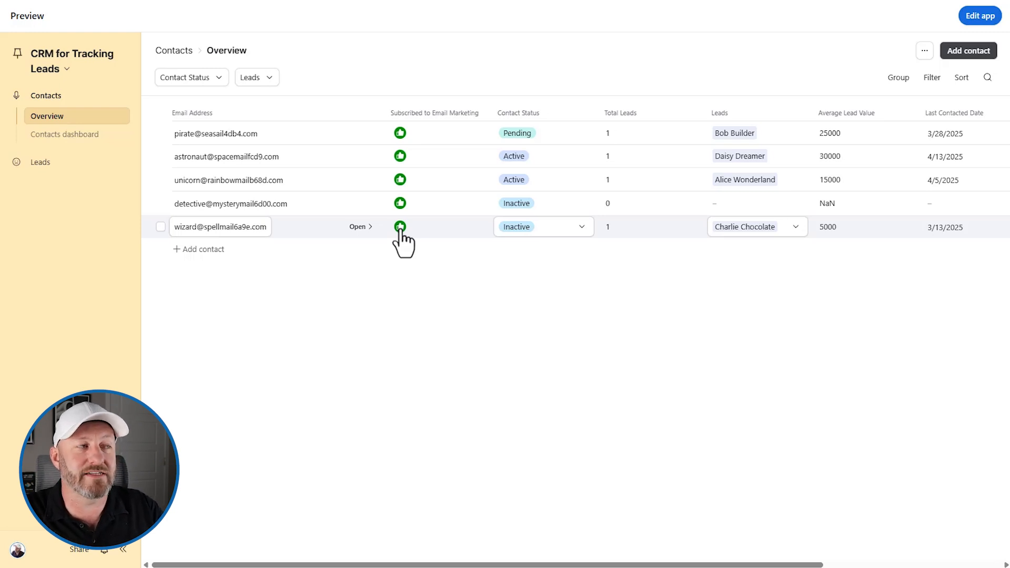
left_click(400, 227)
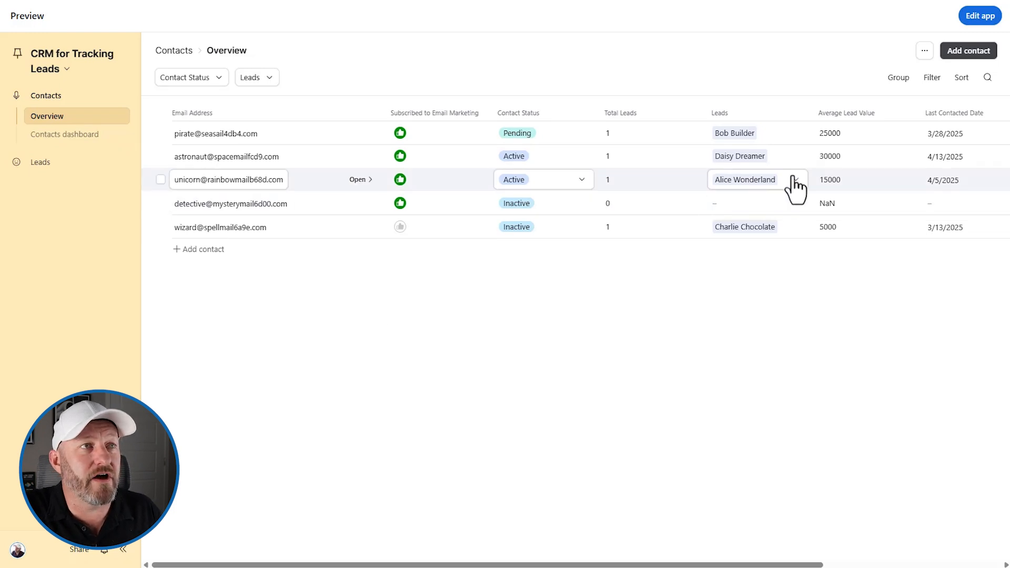
left_click(965, 57)
- In the new contact form, preview the Contact Status and lead options without selecting any
left_click(343, 205)
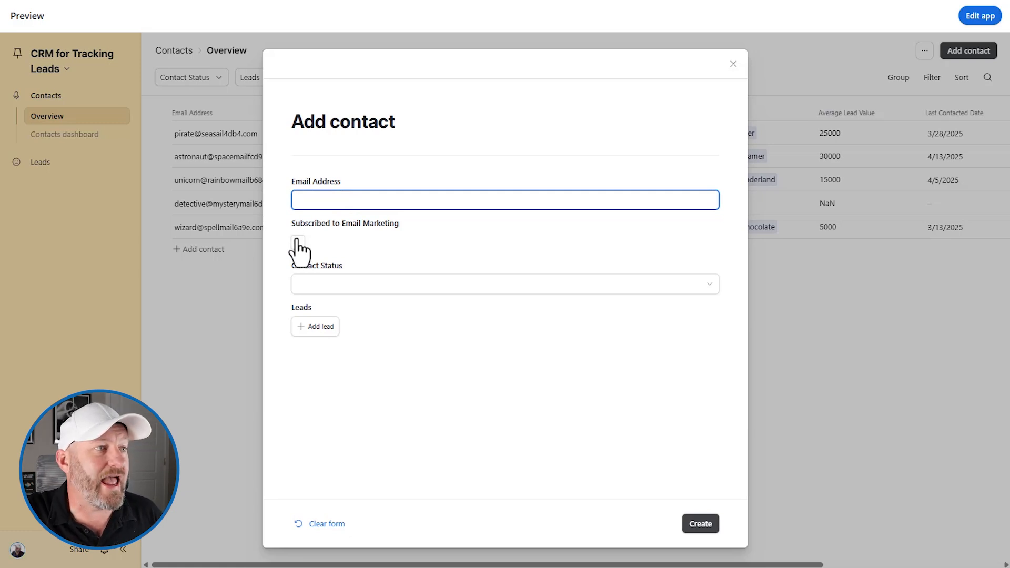
left_click(431, 289)
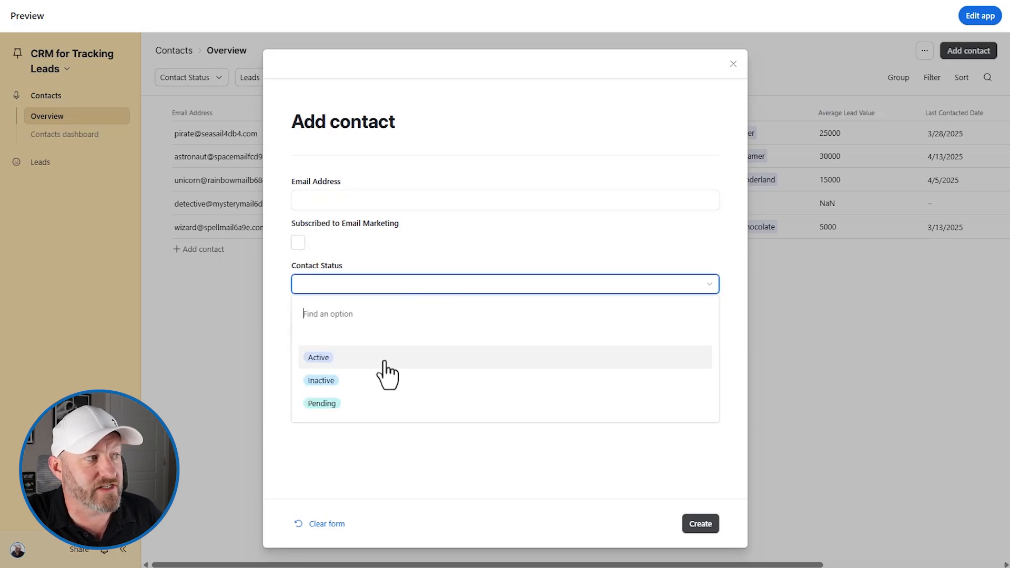
left_click(412, 463)
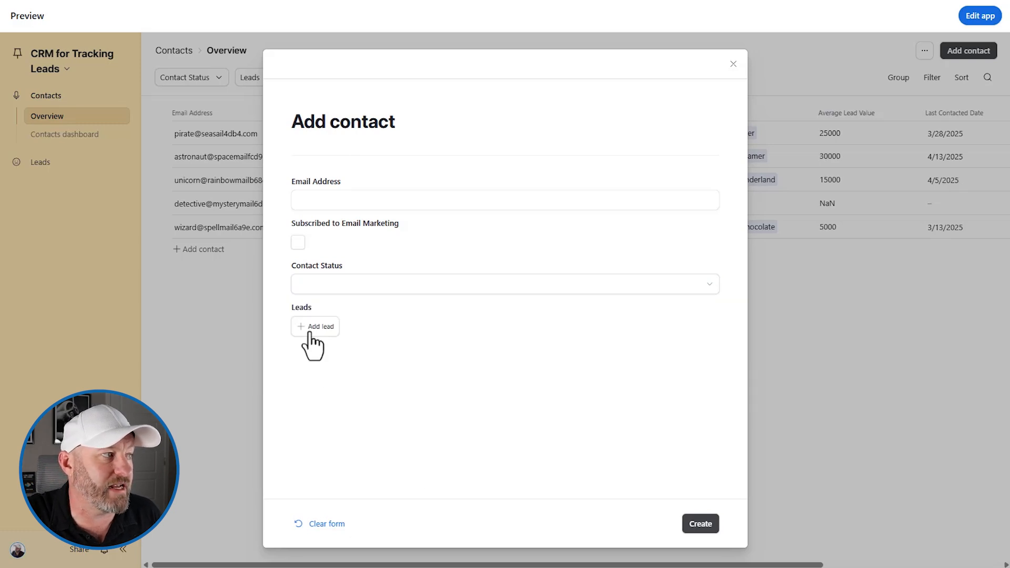
left_click(317, 326)
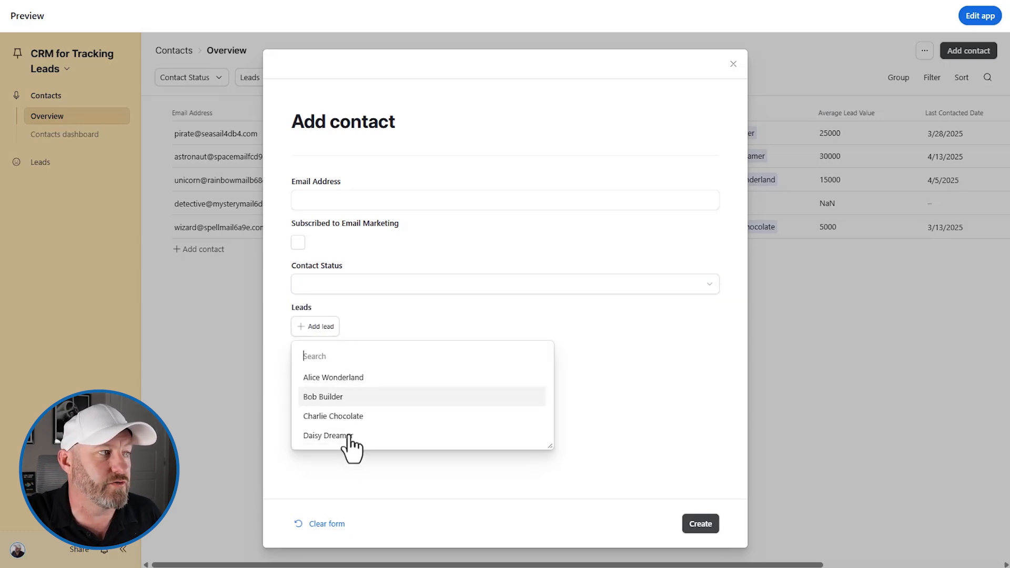
left_click(412, 309)
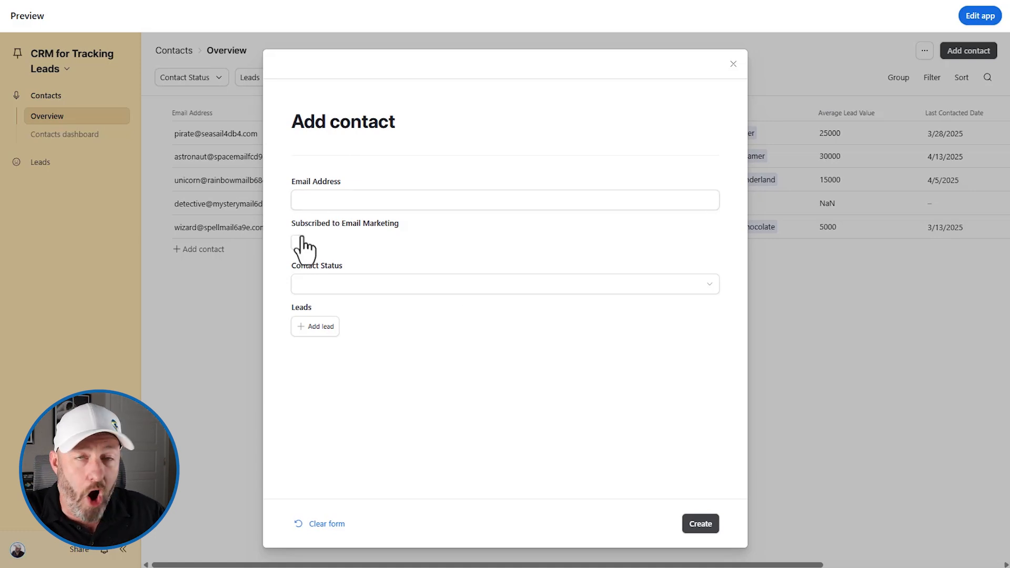
left_click(350, 279)
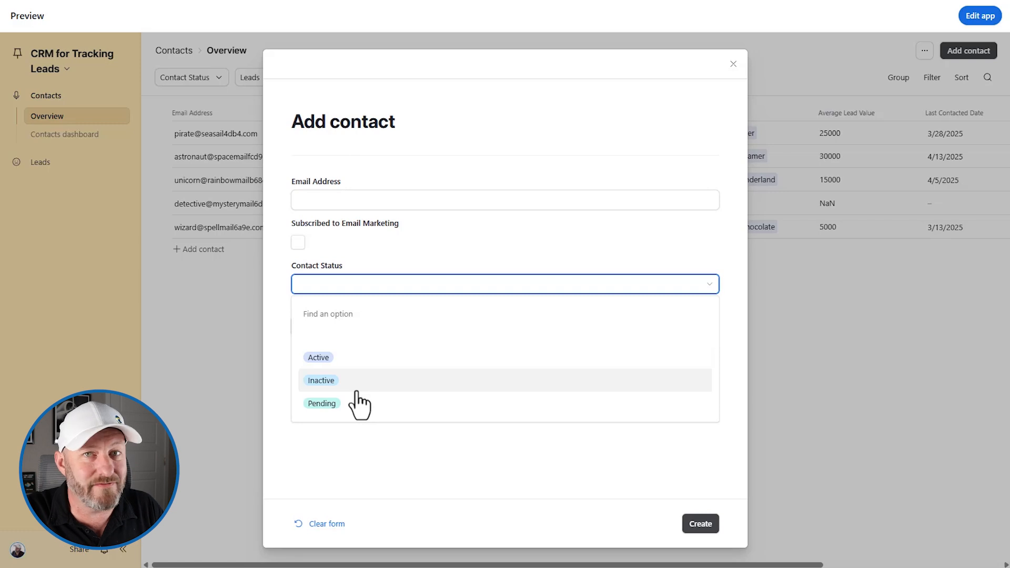
left_click(366, 257)
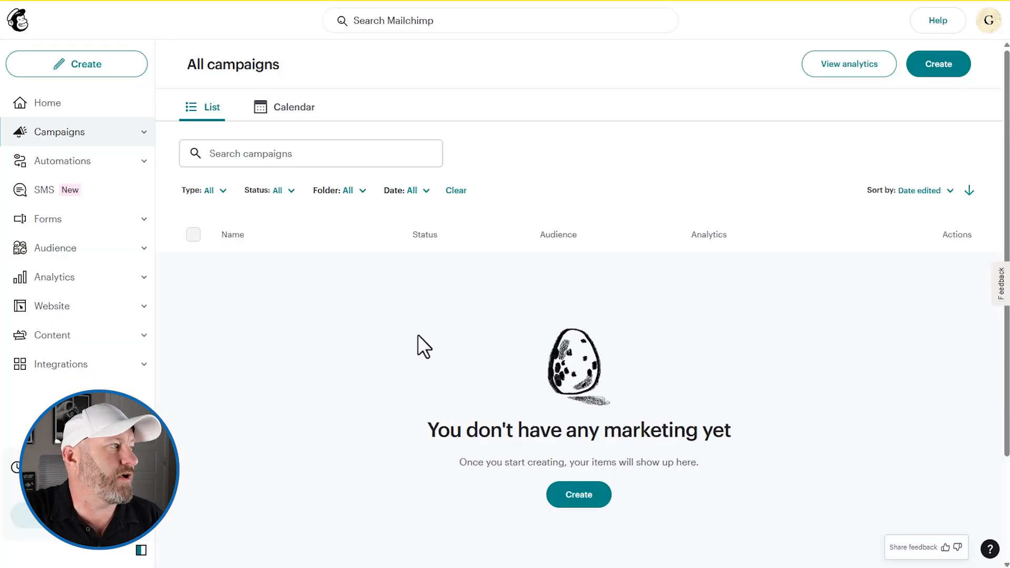
- Expand Audience in the Mailchimp sidebar to load its audience page
left_click(69, 248)
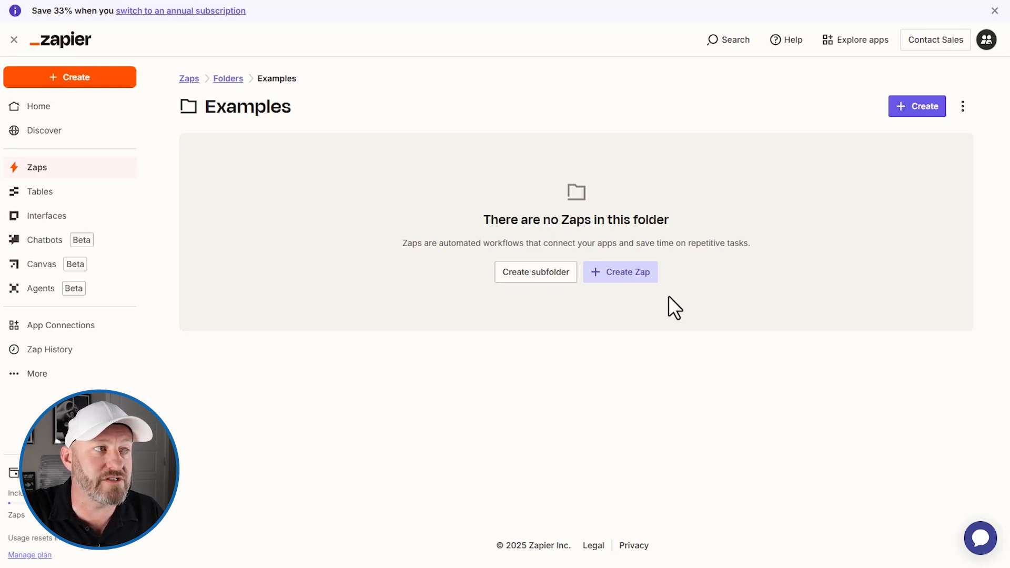
- Create a new Zap and choose Airtable, found by searching 'airt', as the trigger app
left_click(641, 276)
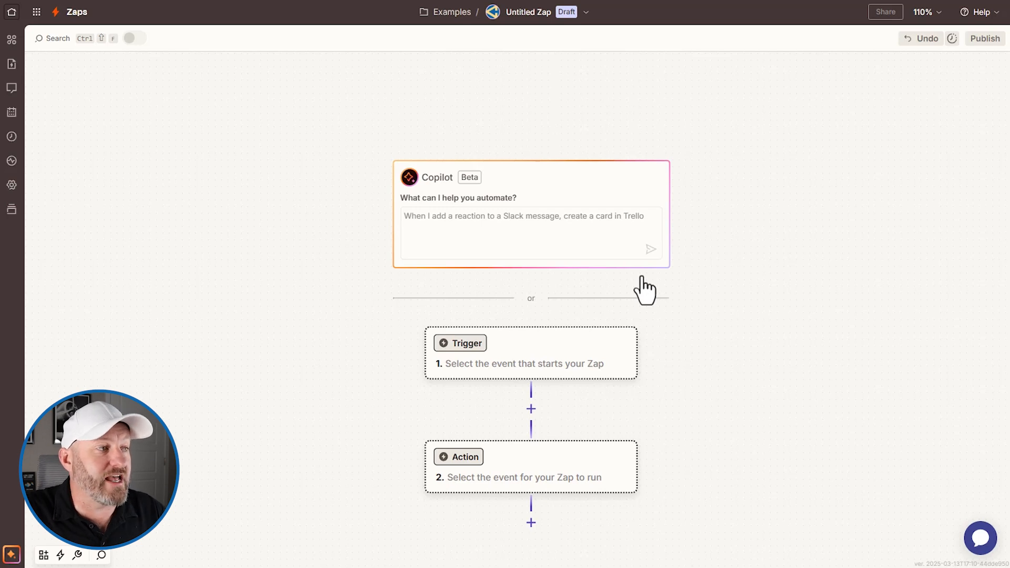
left_click(567, 363)
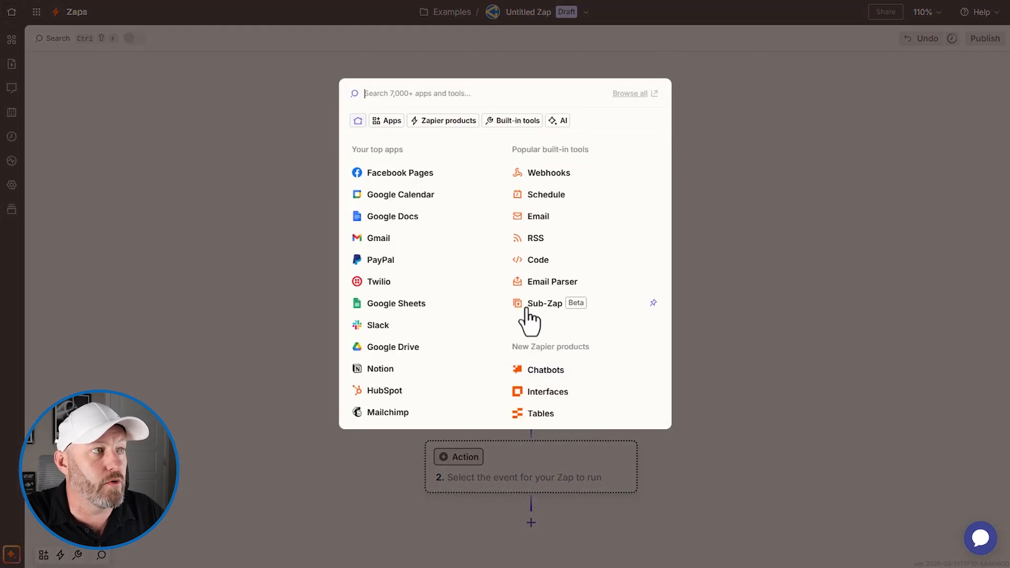
type("airt")
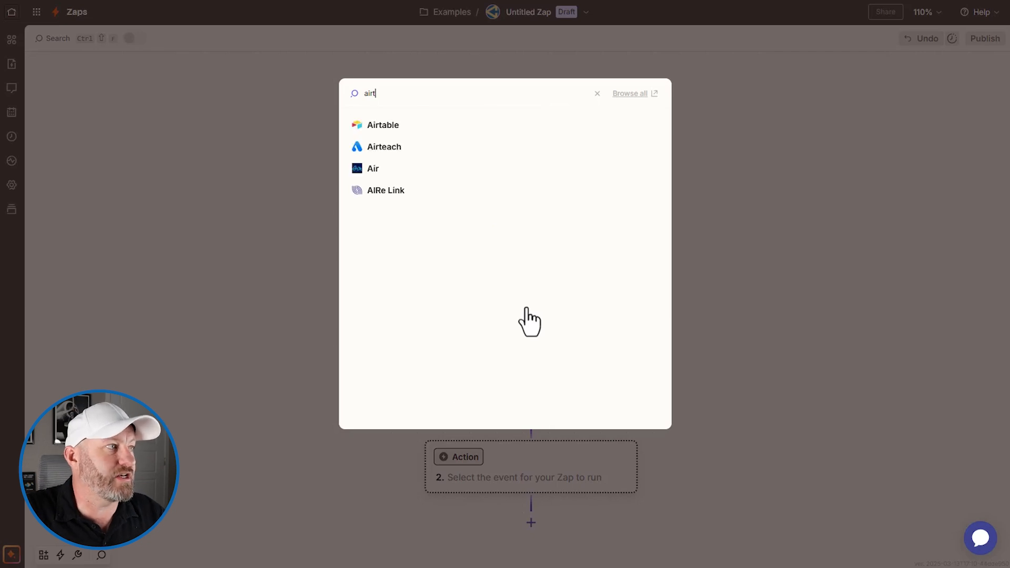
left_click(408, 125)
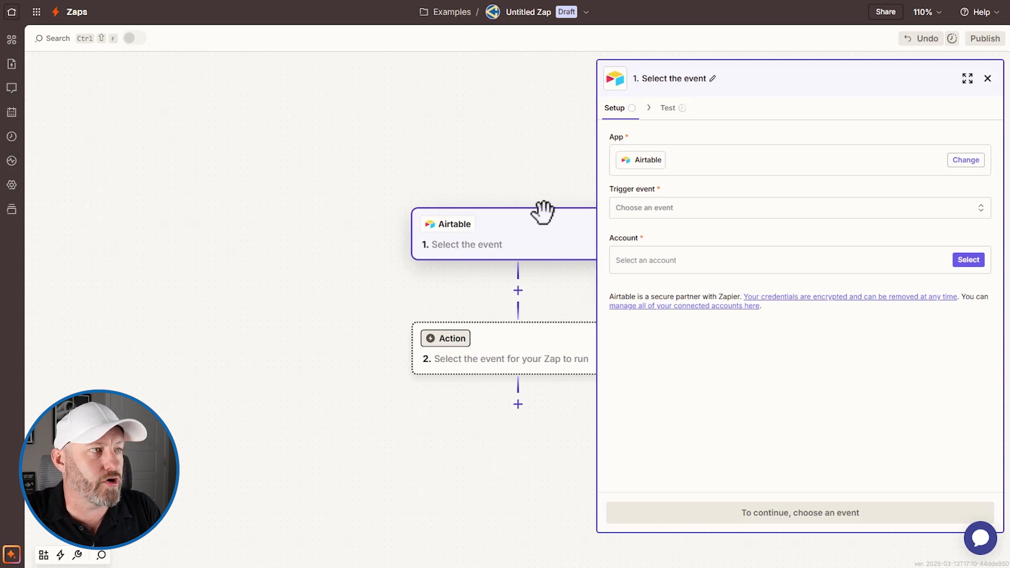
- Choose New Record as the Airtable trigger event and bring up the account choices
left_click(668, 210)
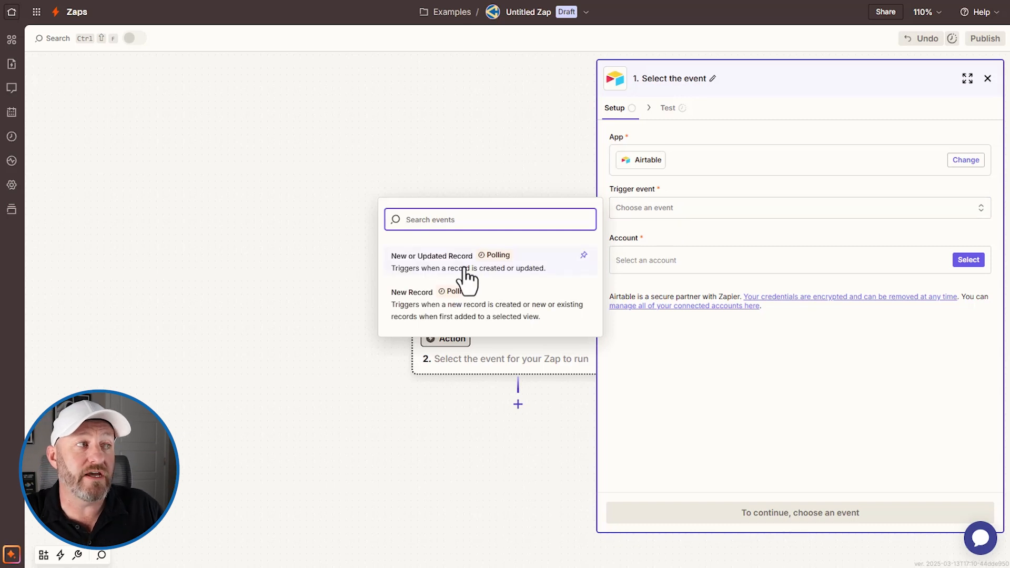
left_click(497, 314)
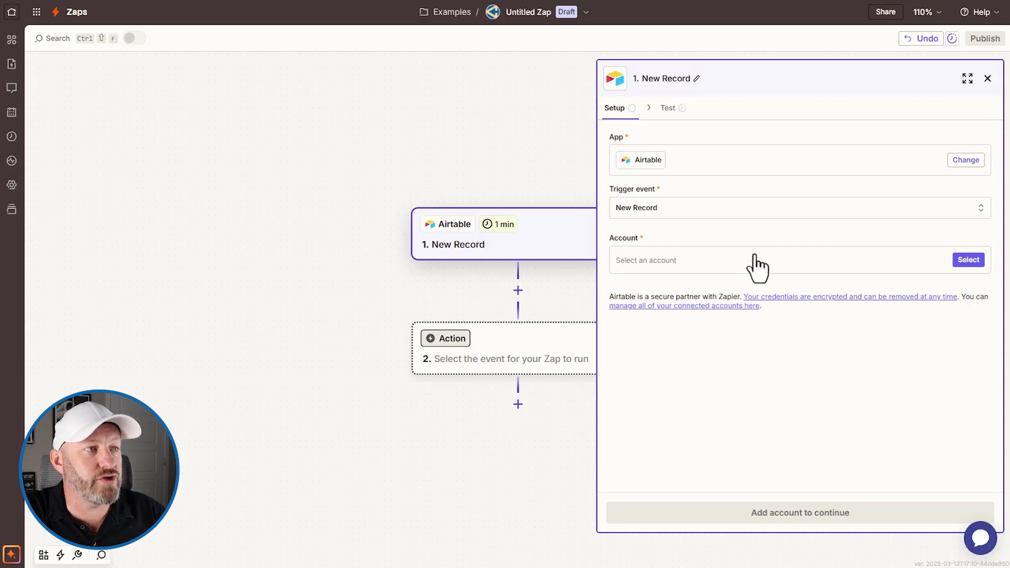
left_click(967, 260)
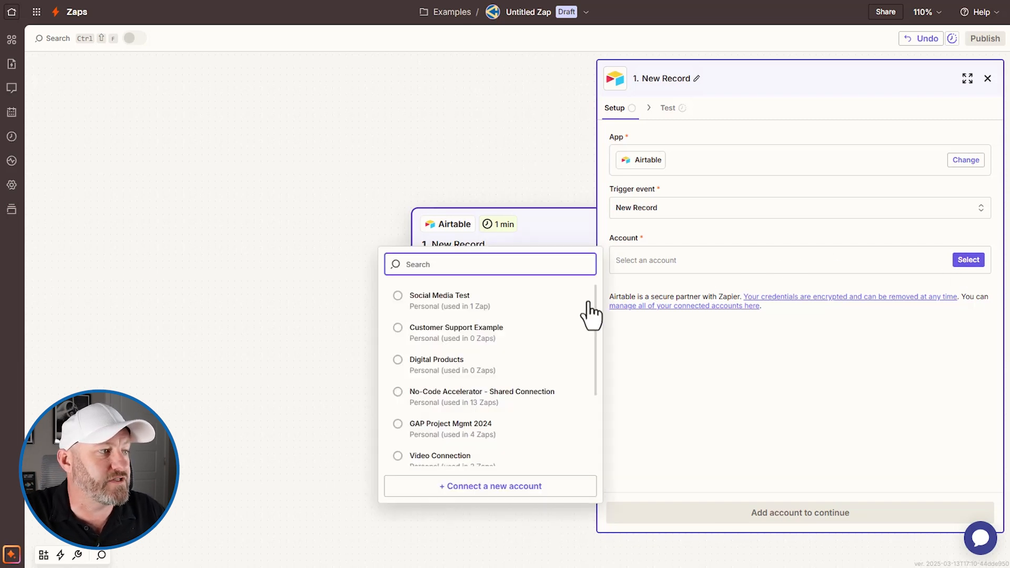
- Connect a new Airtable account with access granted to the CRM for Tracking Leads base
left_click(472, 489)
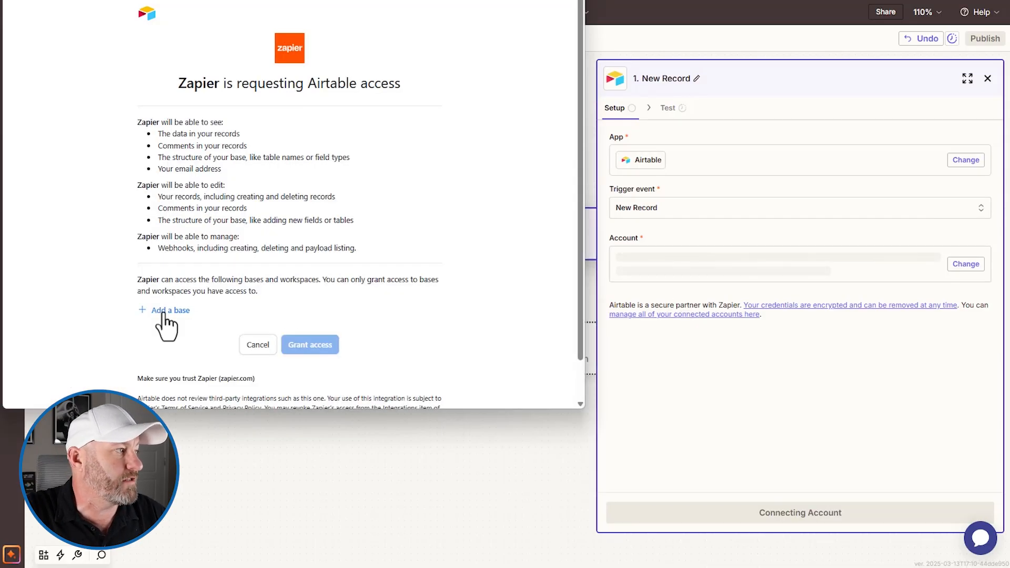
left_click(163, 311)
type("crm for tra")
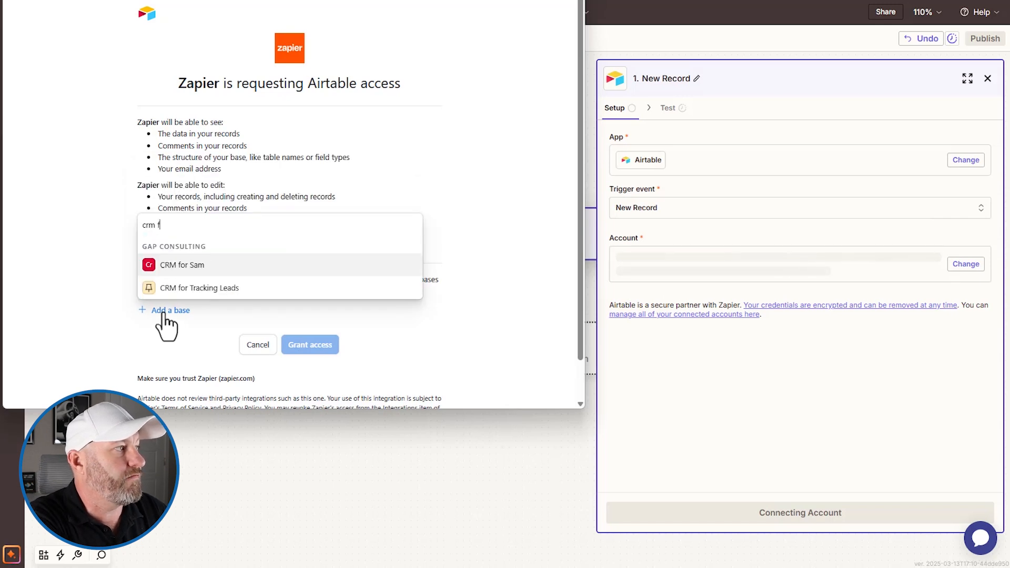
left_click(189, 288)
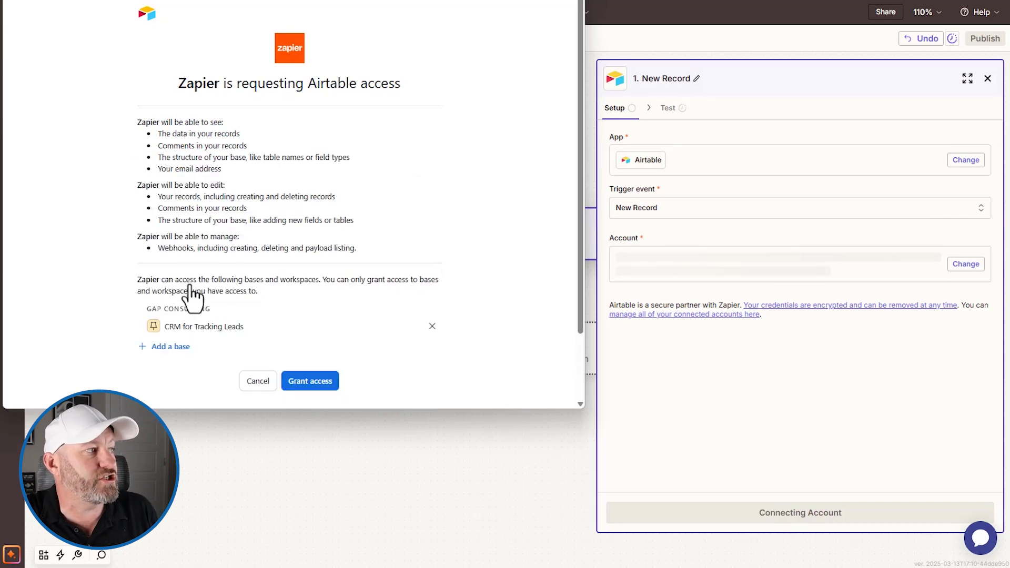
left_click(311, 383)
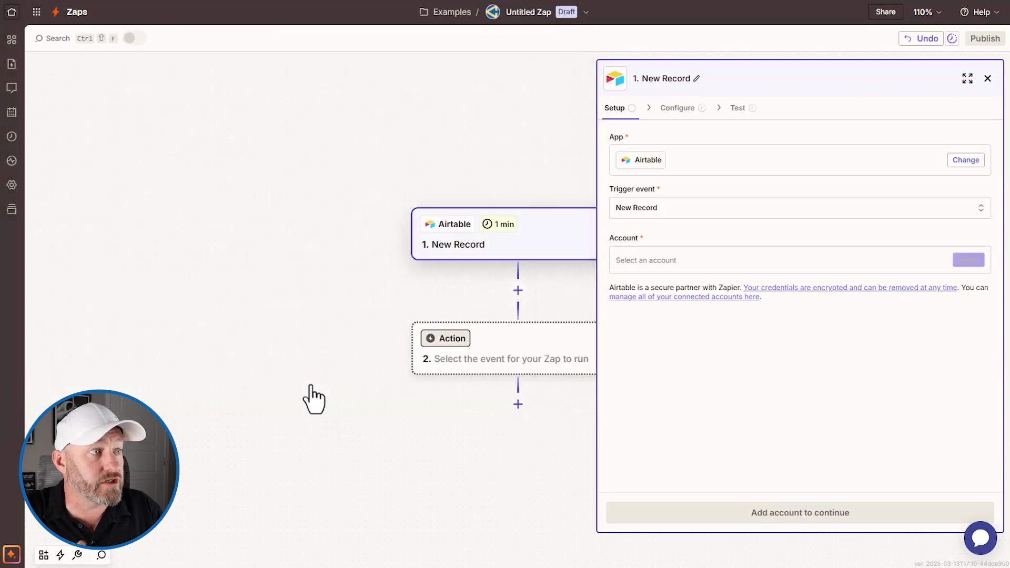
- Set the trigger's Base to CRM for Tracking Leads and its Table to Contacts
left_click(800, 513)
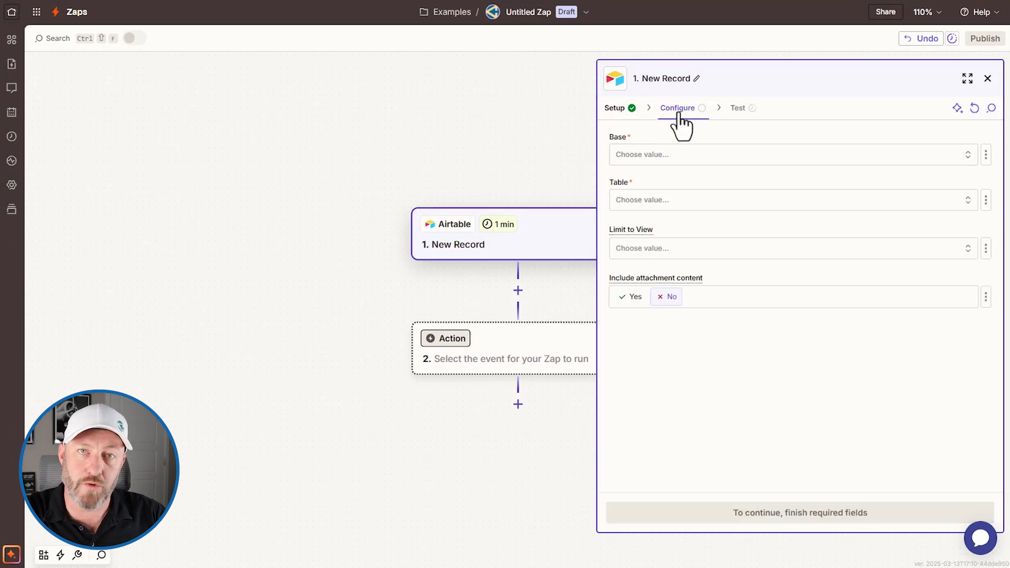
left_click(705, 155)
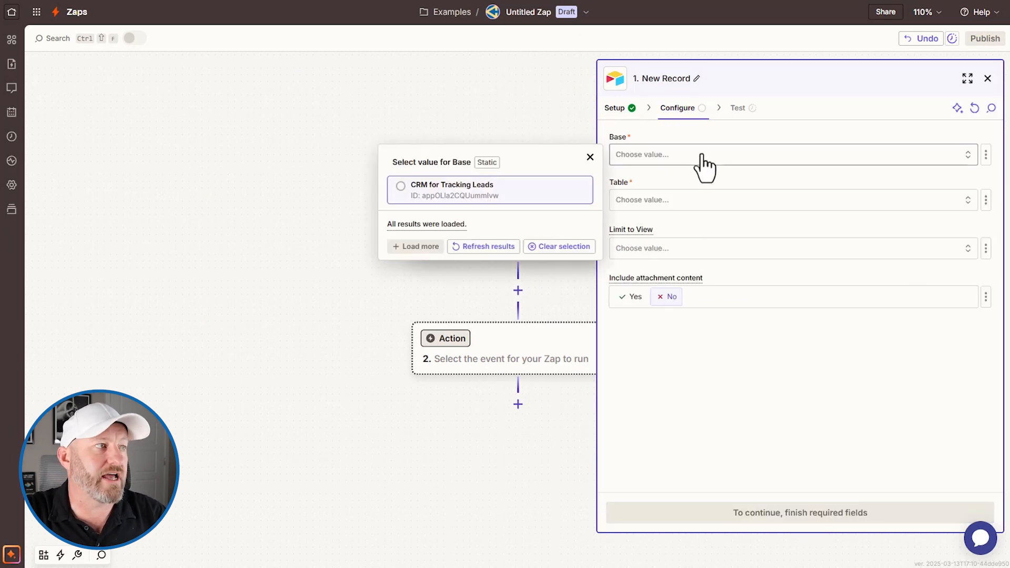
left_click(502, 196)
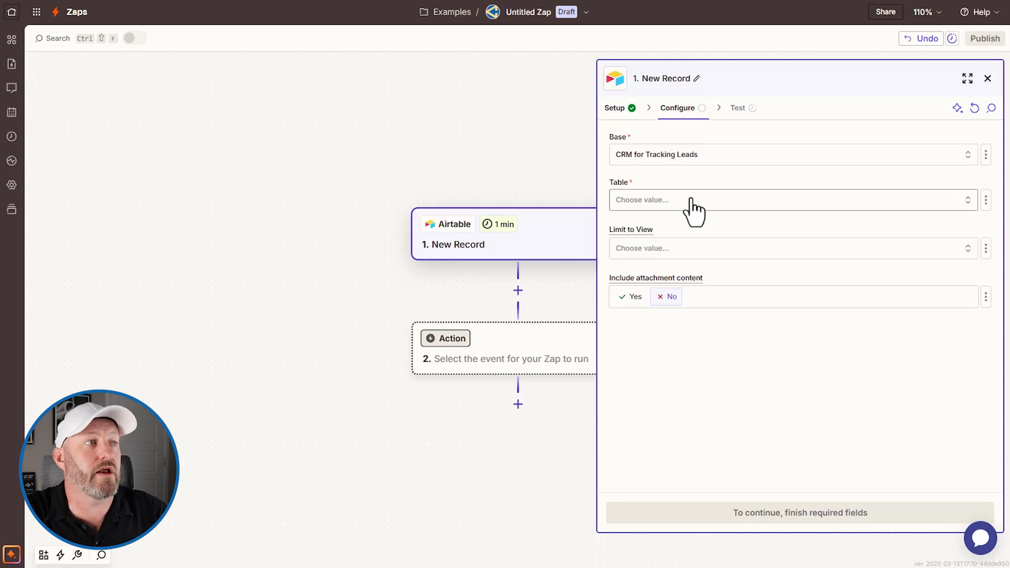
left_click(692, 201)
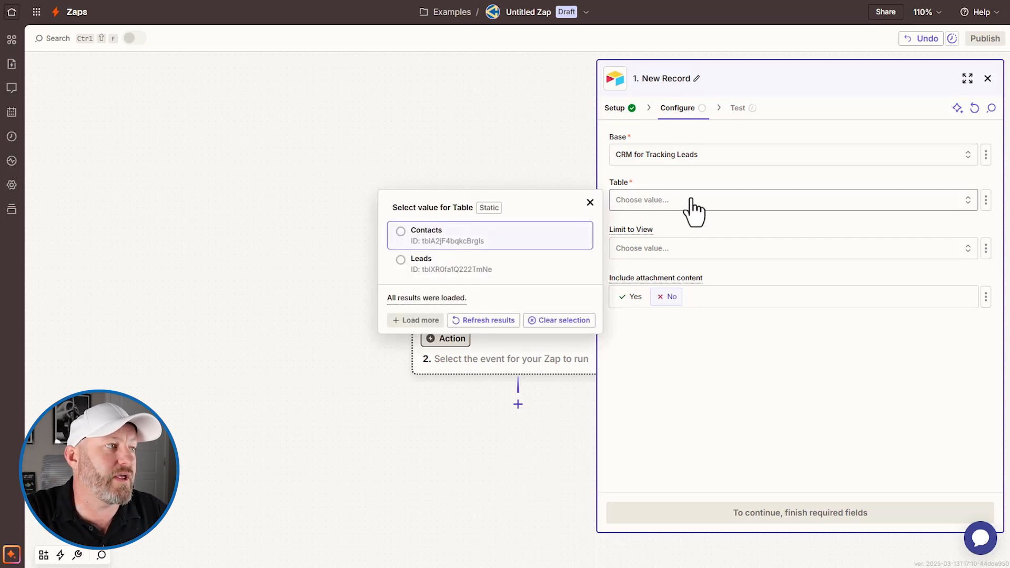
left_click(503, 236)
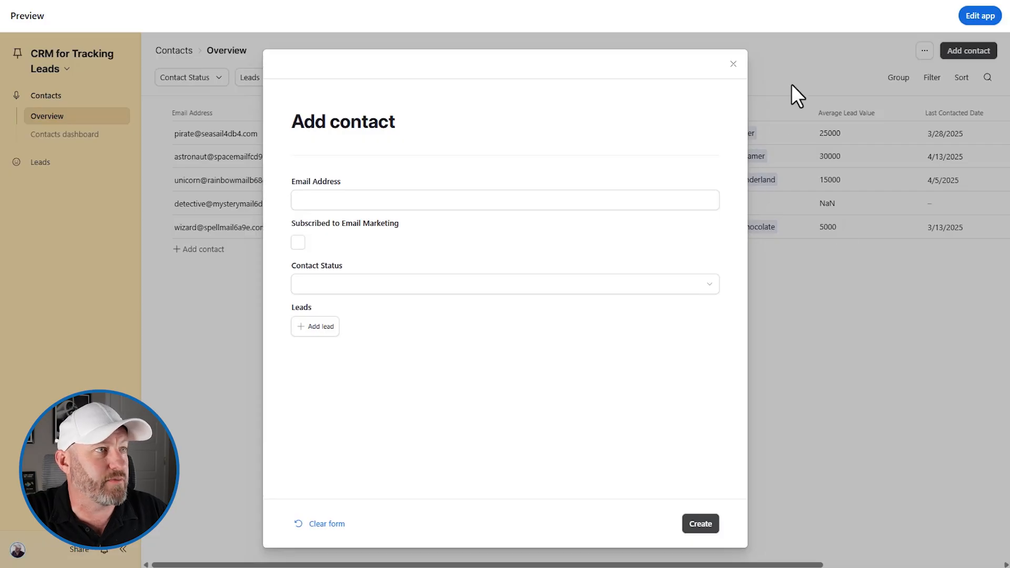
- Discard the contact form and add a collaborative grid view 'Sync for ESP' to the Contacts table
left_click(768, 61)
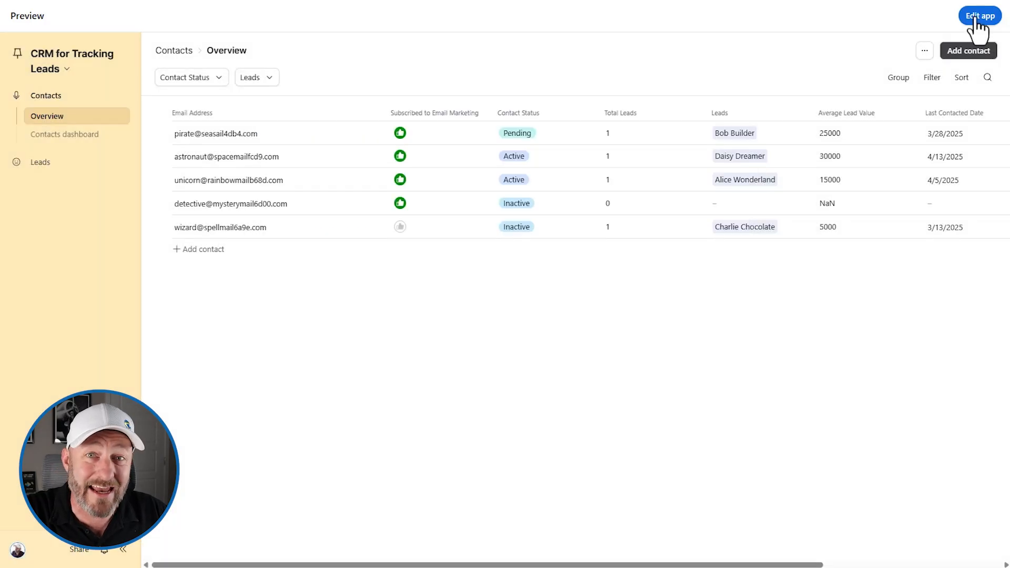
left_click(976, 20)
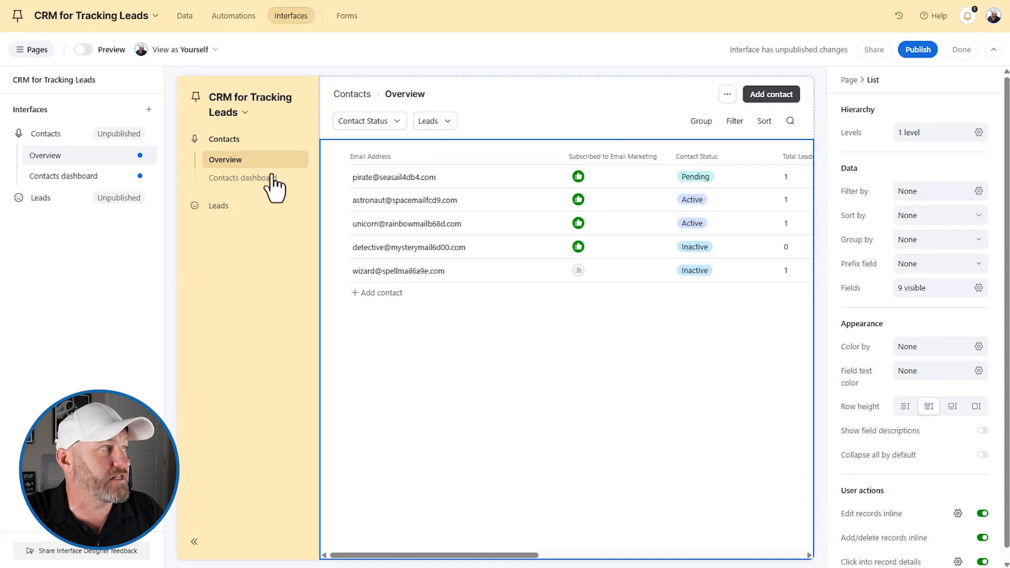
left_click(186, 16)
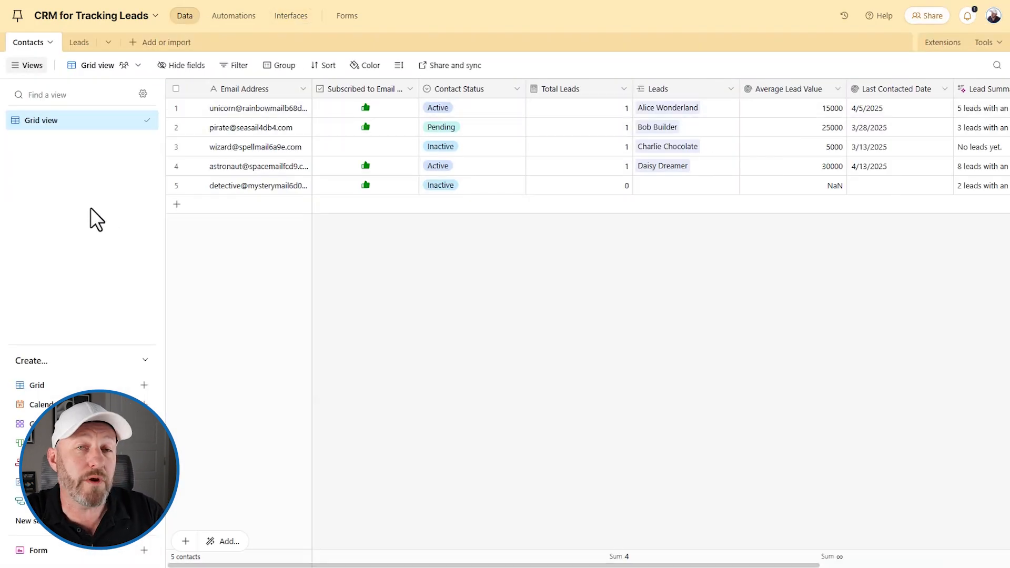
left_click(93, 387)
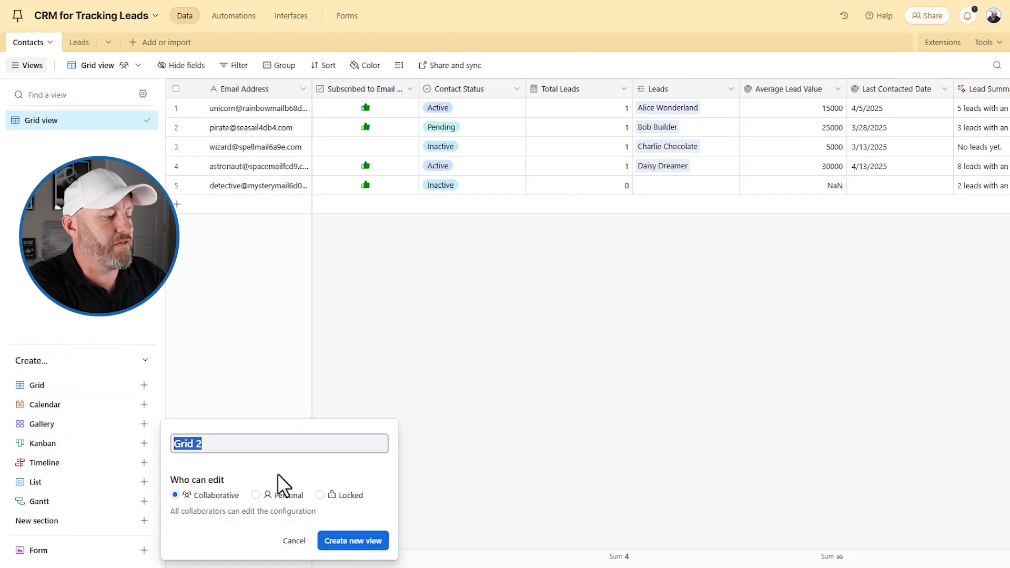
type("Sync f")
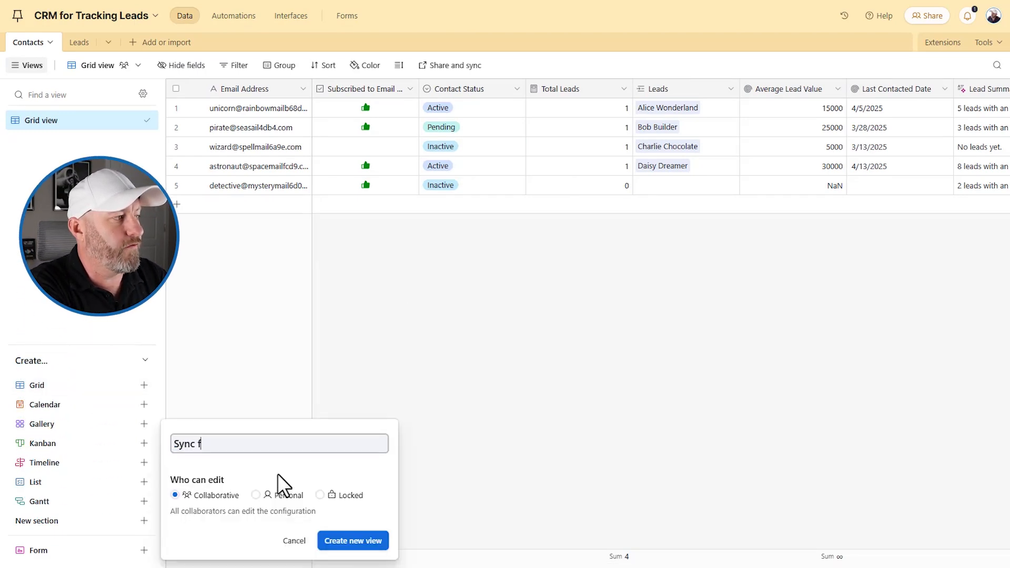
type("or ESP")
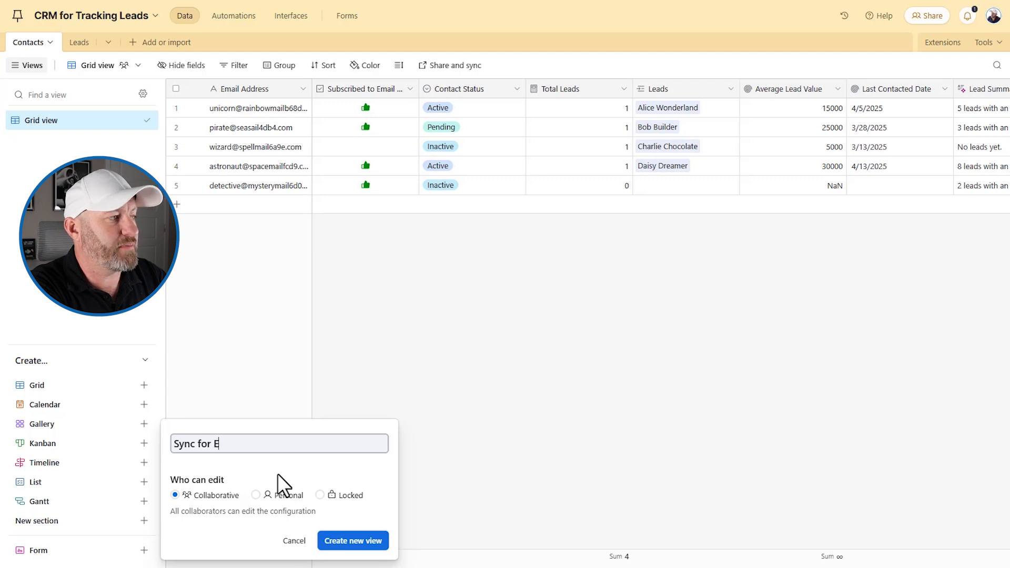
left_click(369, 540)
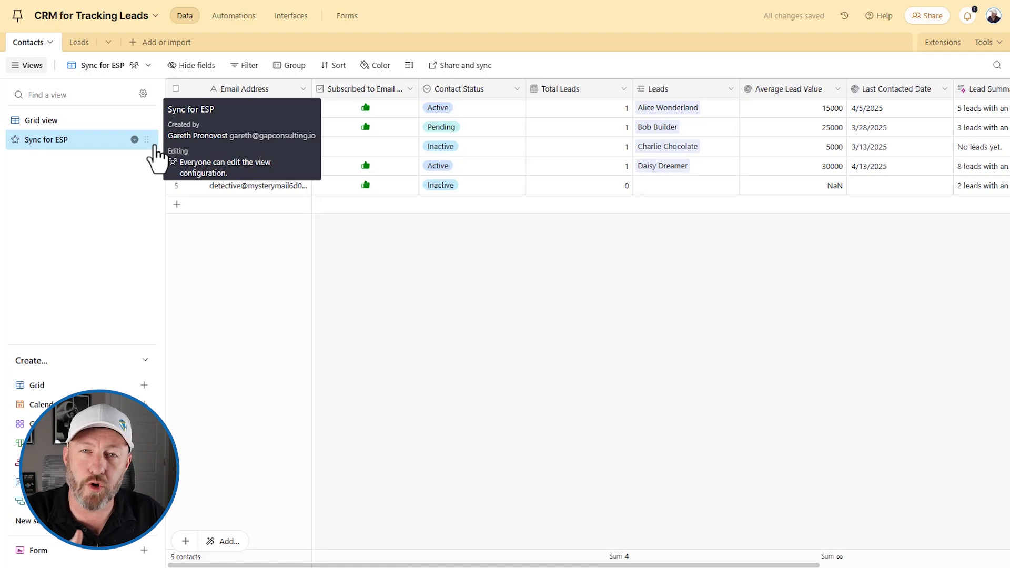
- Filter the Sync for ESP view to contacts whose Email Address is not empty
left_click(246, 66)
left_click(279, 112)
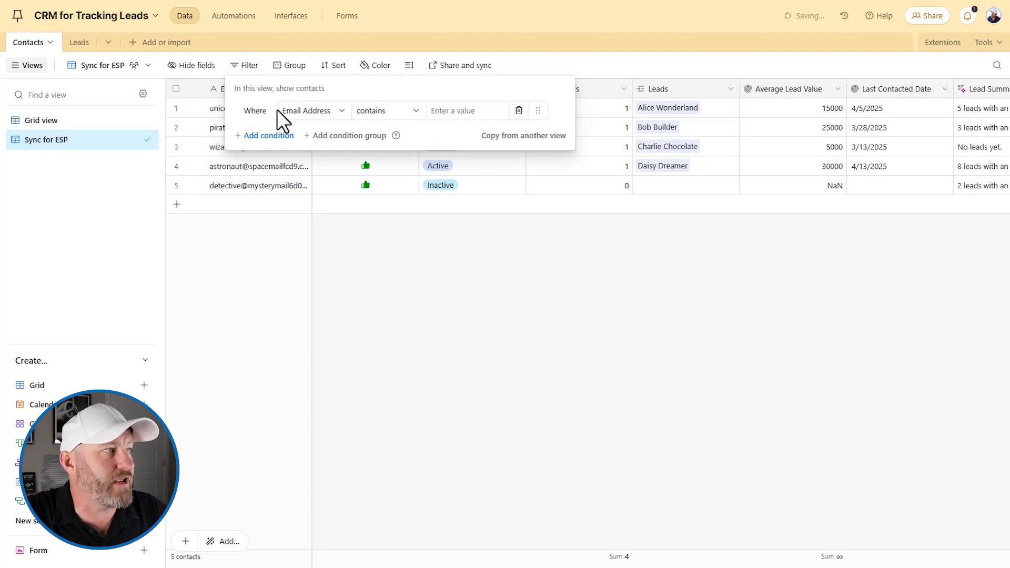
left_click(375, 111)
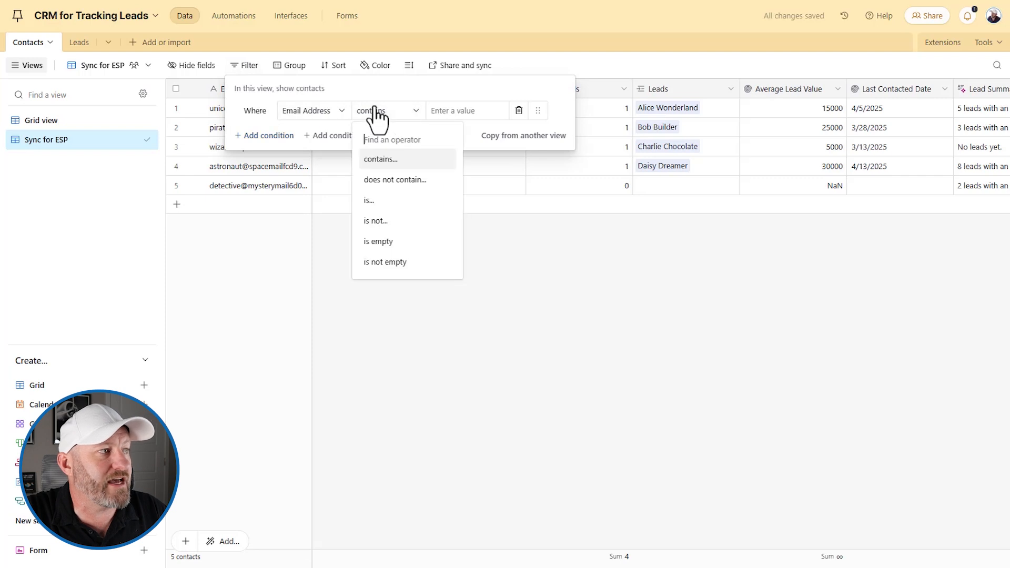
left_click(387, 262)
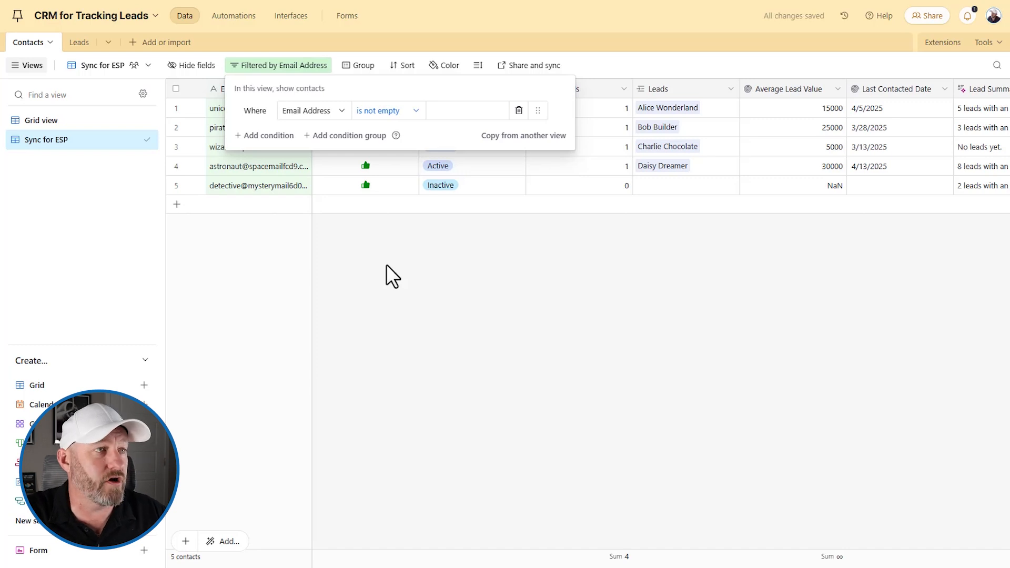
left_click(386, 264)
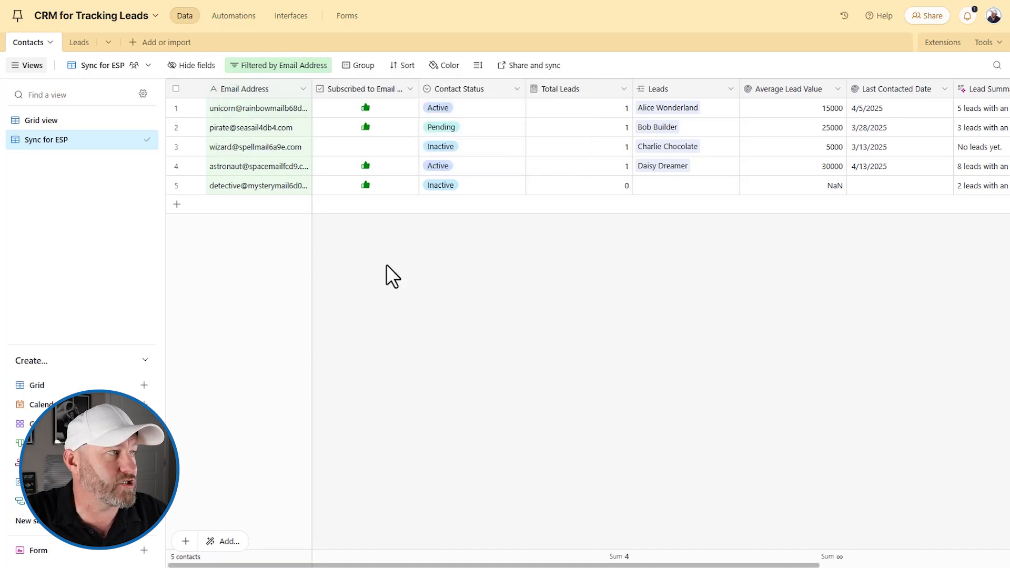
- Add a second condition requiring Subscribed to Email Marketing to be checked
left_click(279, 65)
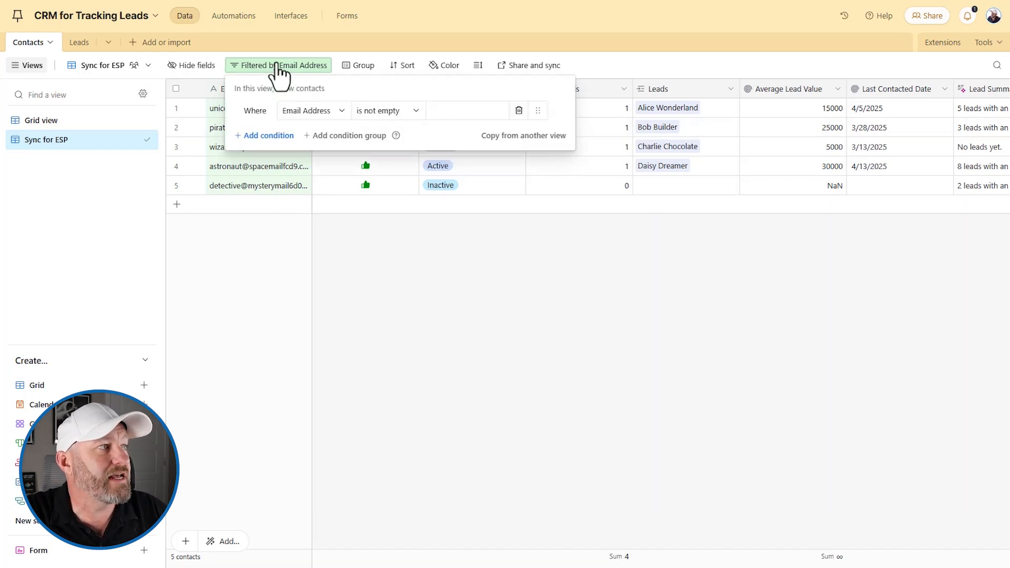
left_click(269, 138)
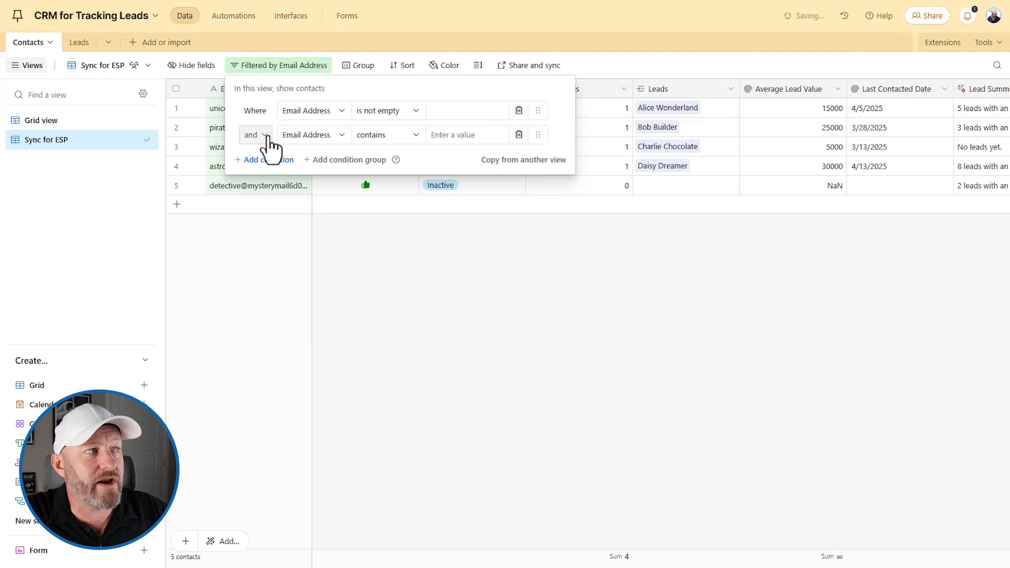
left_click(305, 138)
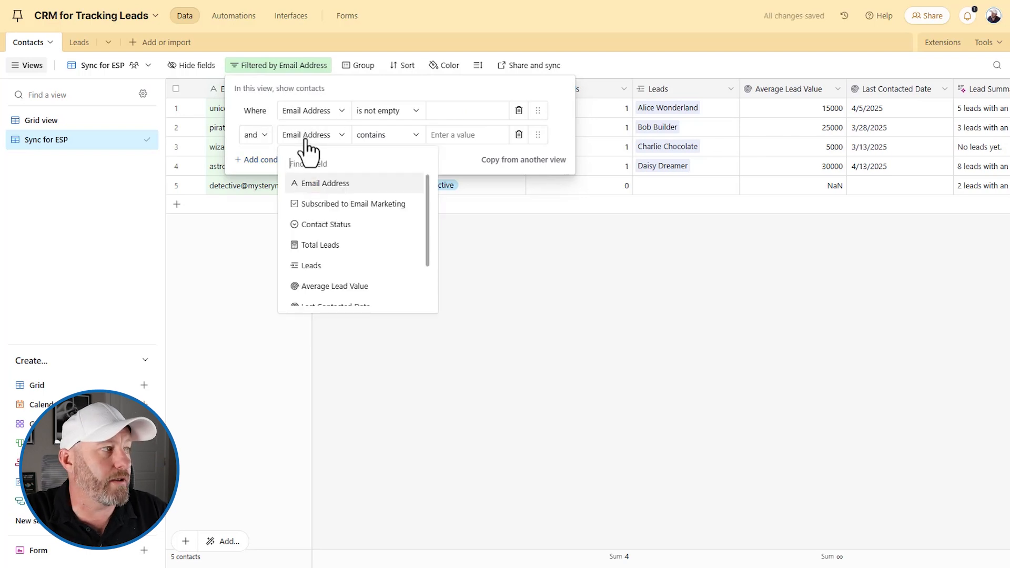
left_click(331, 207)
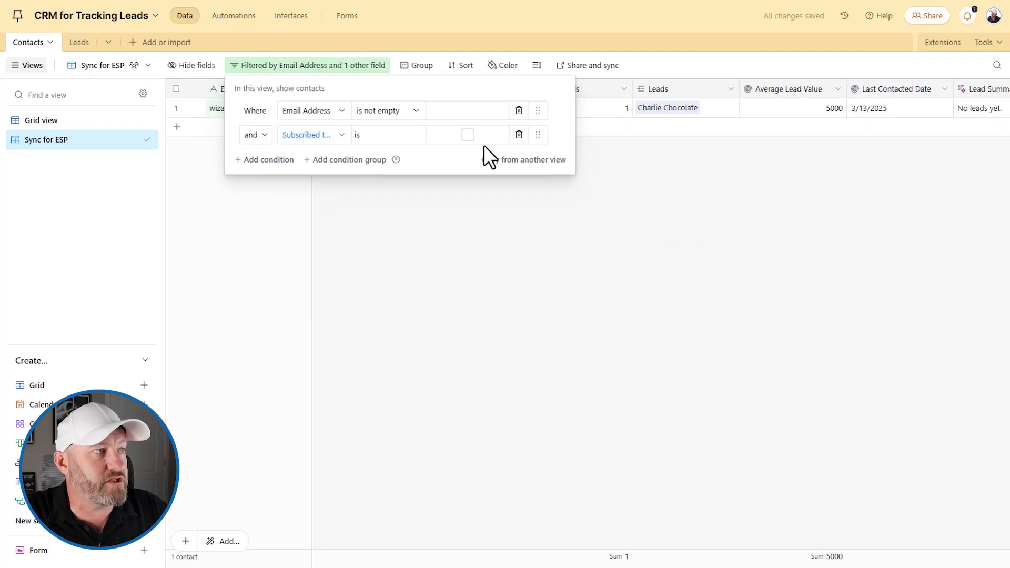
left_click(467, 135)
left_click(539, 274)
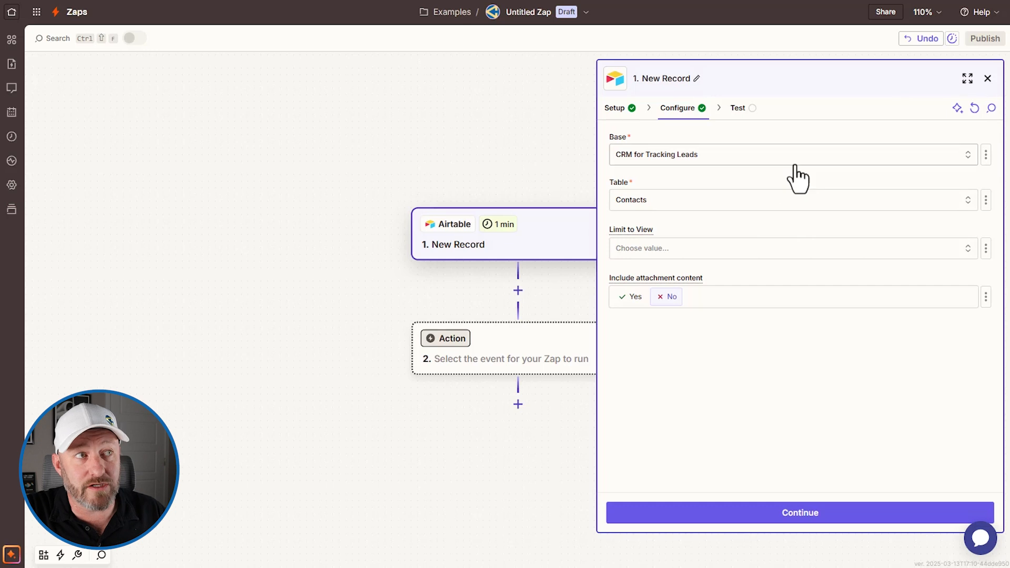
- Choose Sync for ESP in the trigger's Limit to View field
left_click(857, 246)
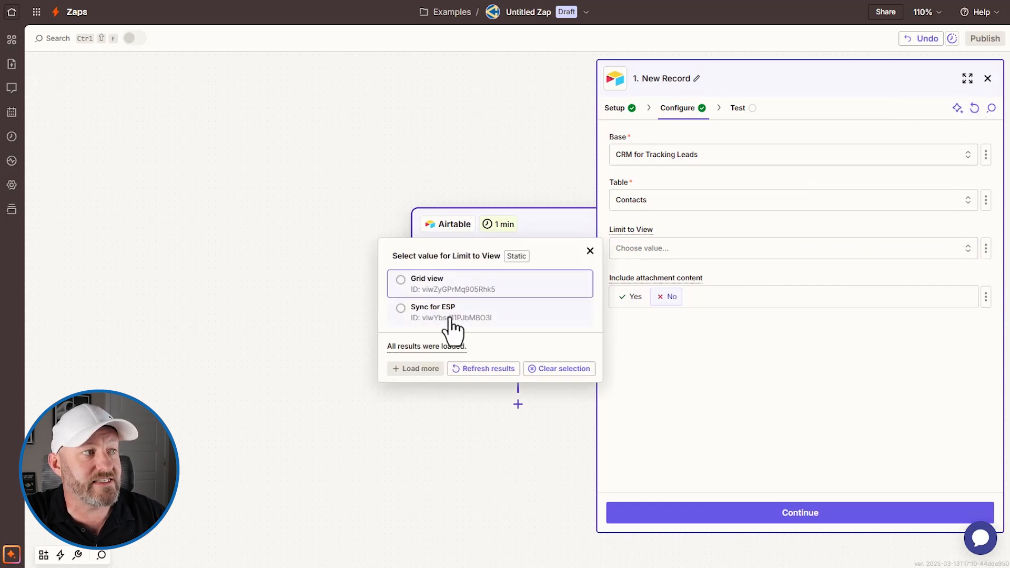
left_click(467, 311)
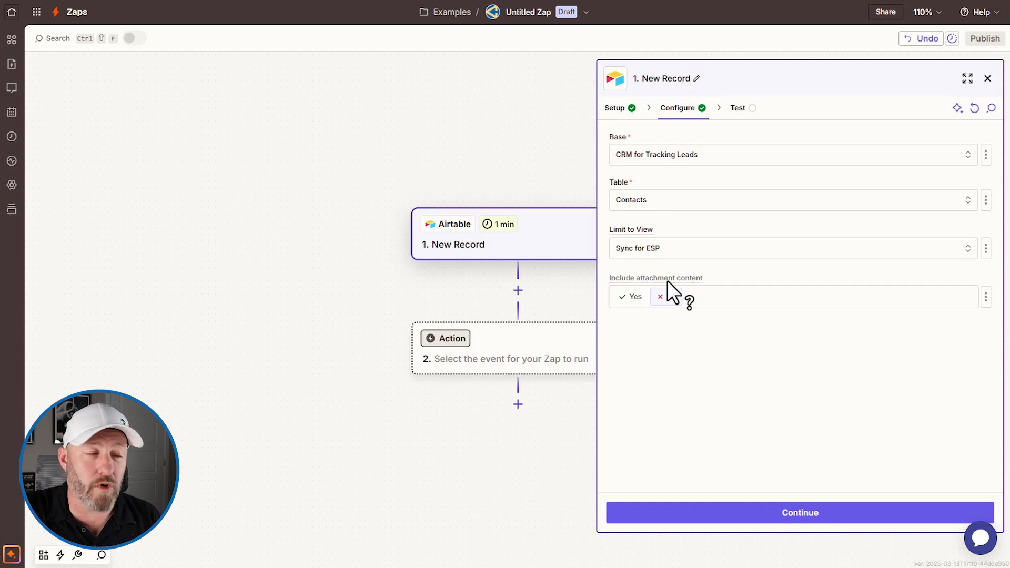
- Test the Airtable trigger to pull three sample records and view Record C's data
left_click(786, 512)
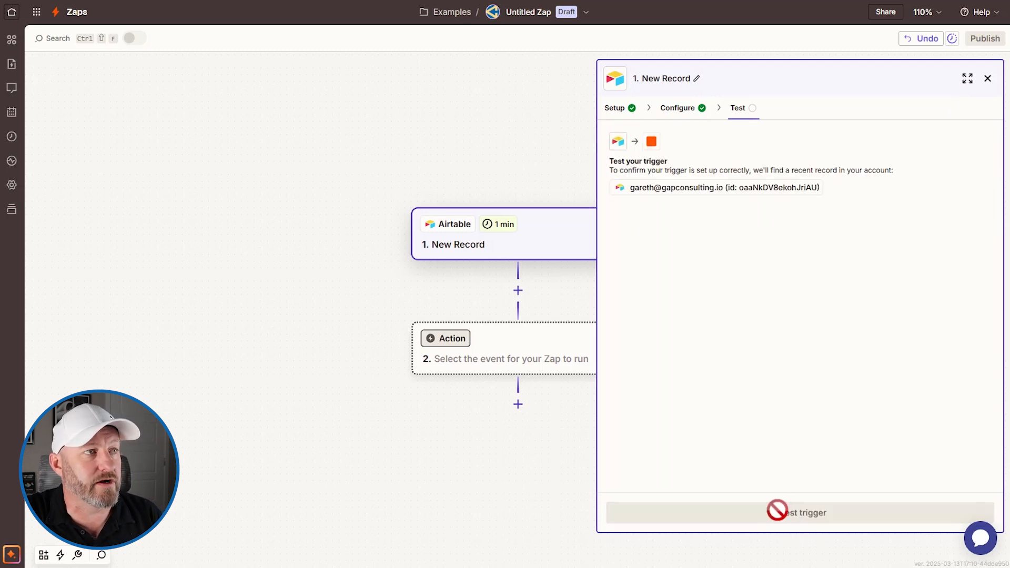
left_click(803, 515)
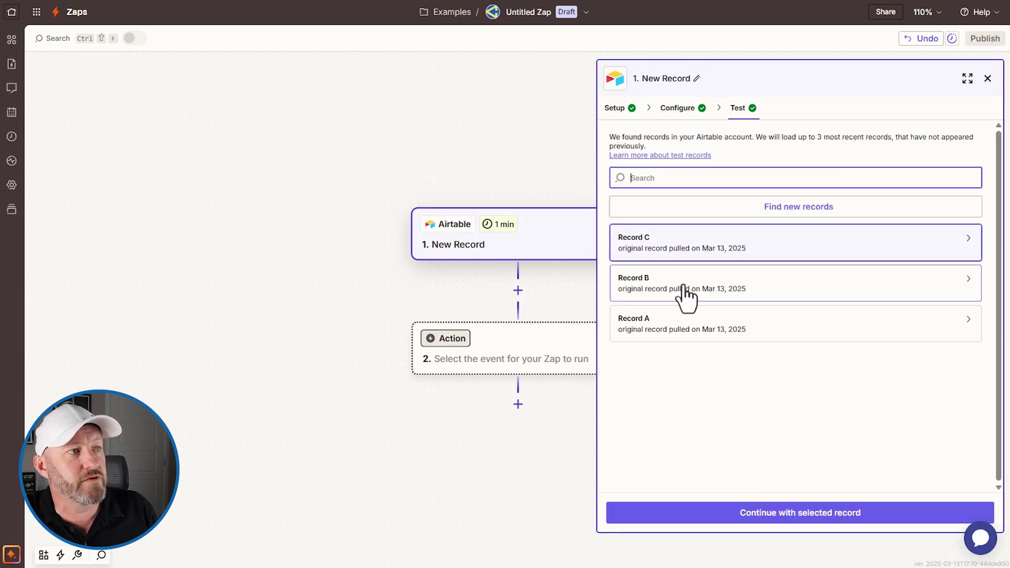
left_click(669, 253)
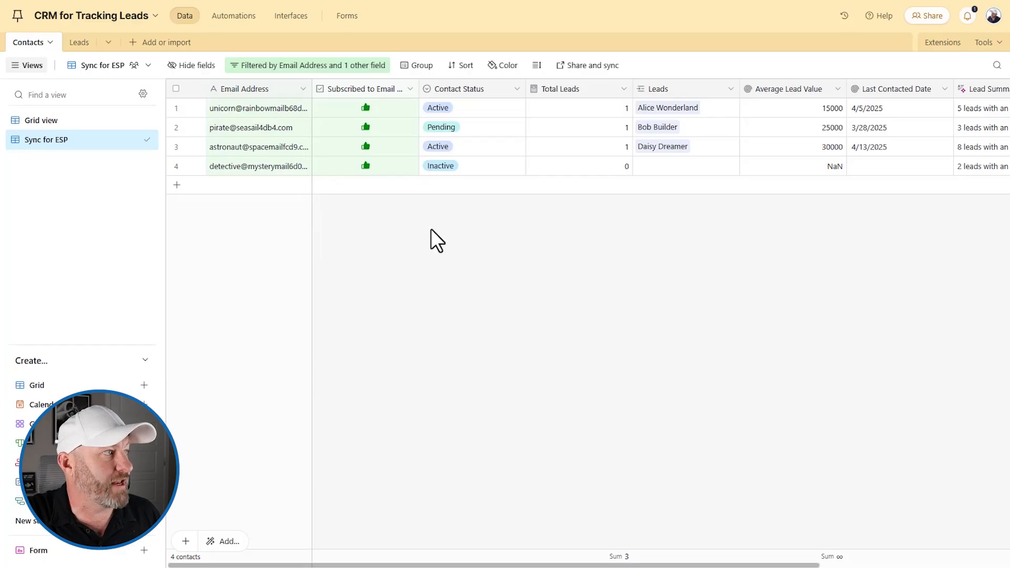
- Select the Pending contact's Email Address cell in Airtable to match it against Record C
left_click(251, 127)
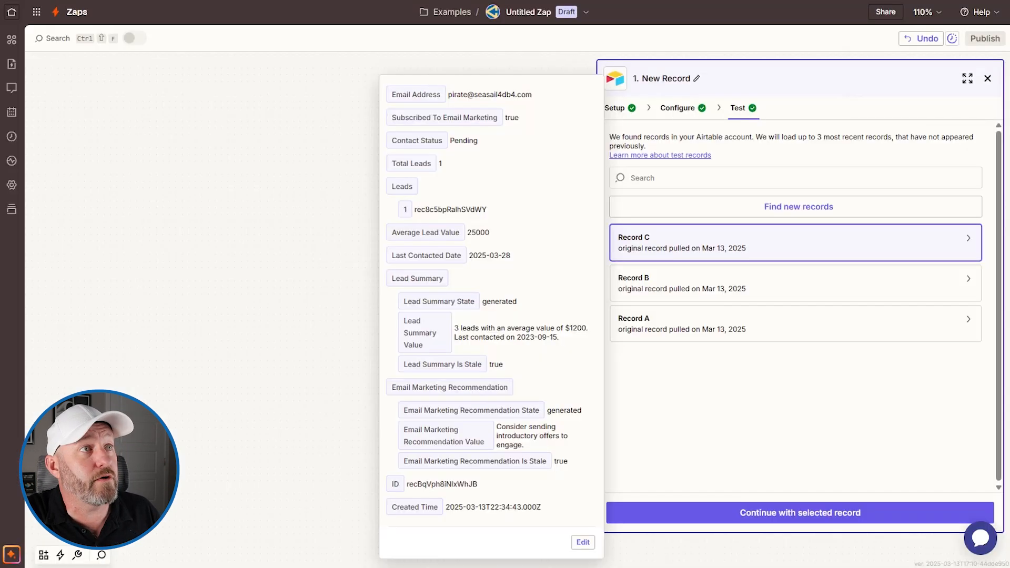
- Continue with Record C and add Mailchimp as the Zap's second step
left_click(802, 509)
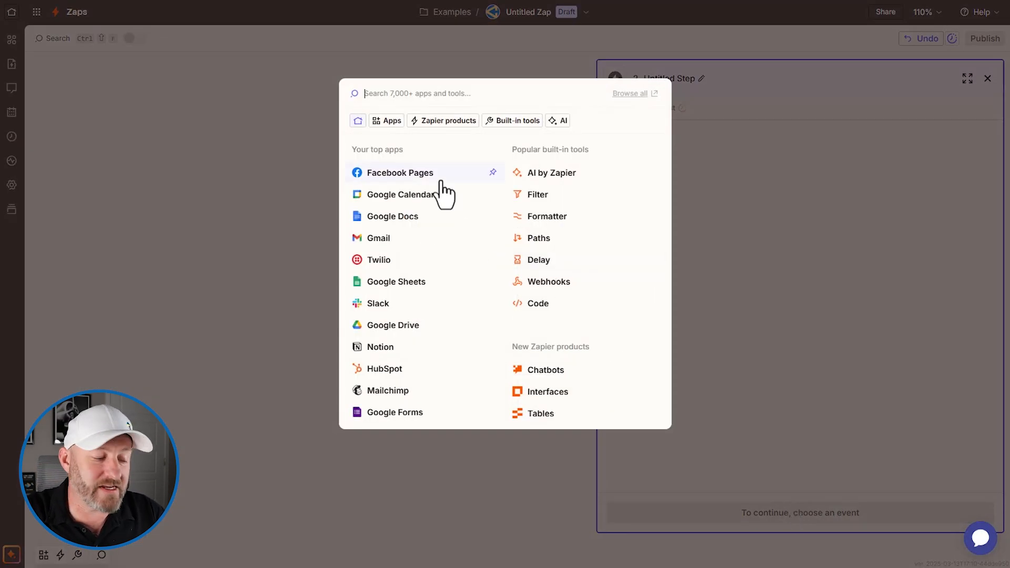
type("mail")
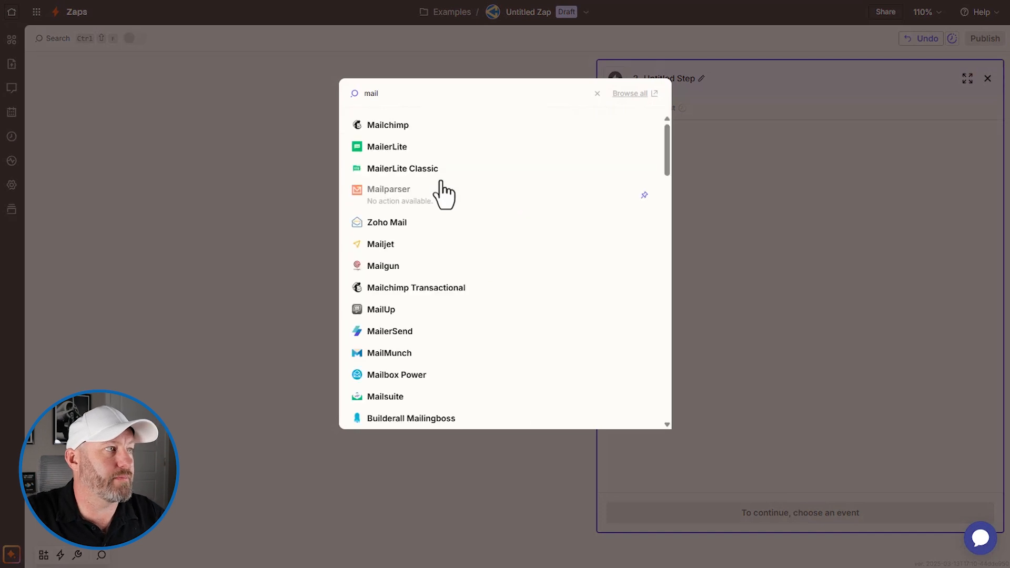
left_click(408, 126)
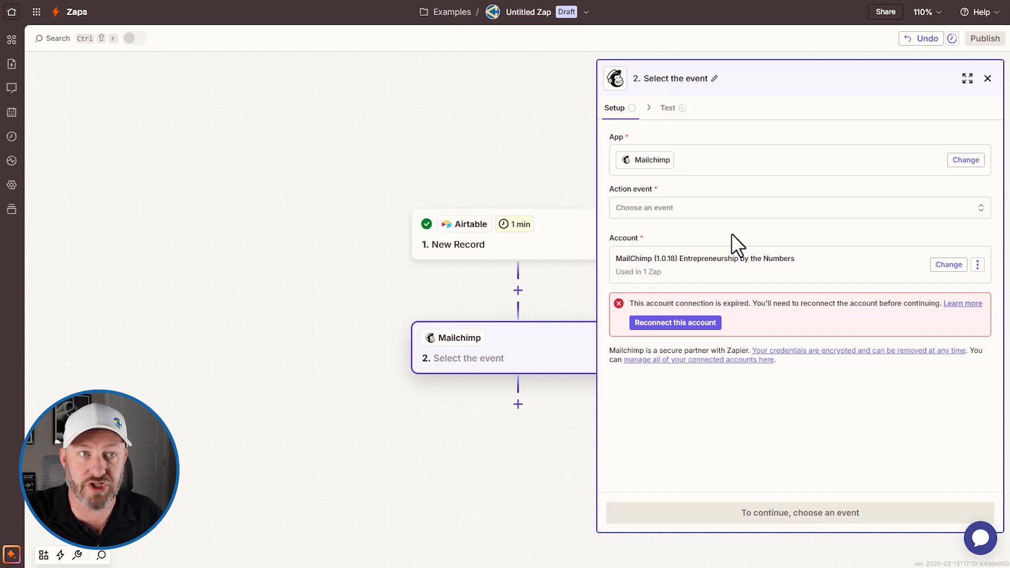
left_click(708, 323)
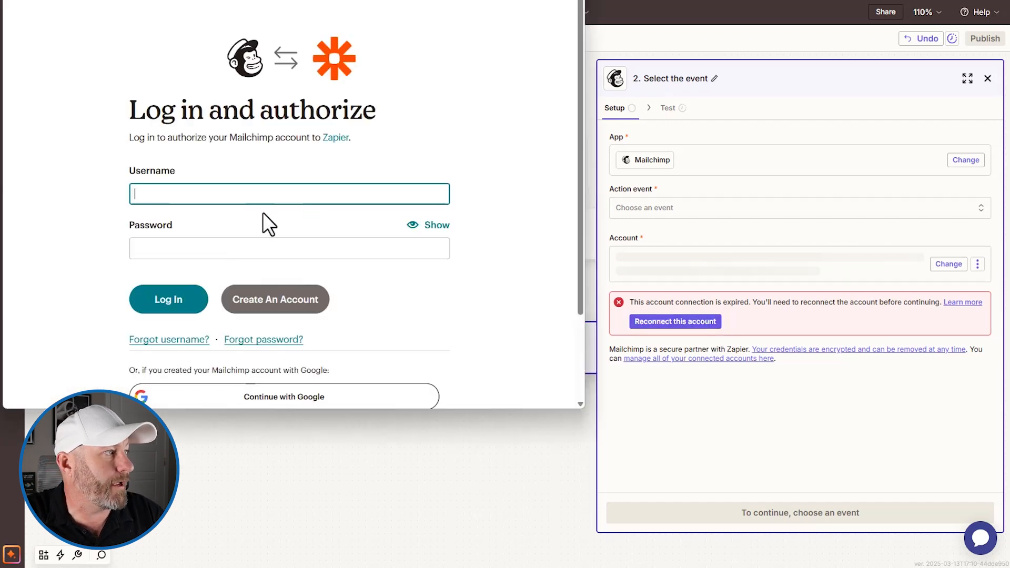
- Sign in to Mailchimp with Google and allow Zapier access to the Mailchimp Test Account
left_click(311, 400)
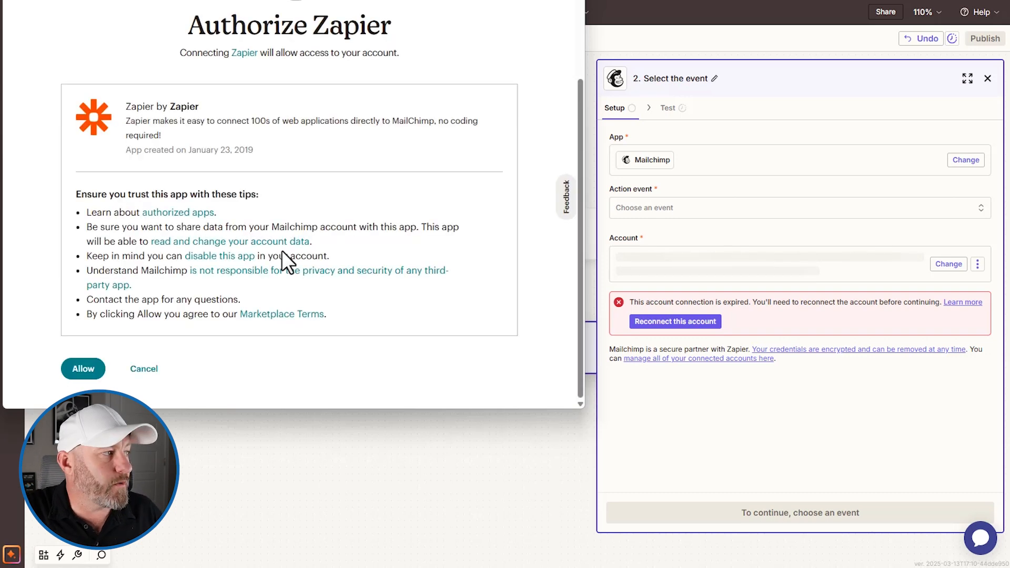
left_click(82, 370)
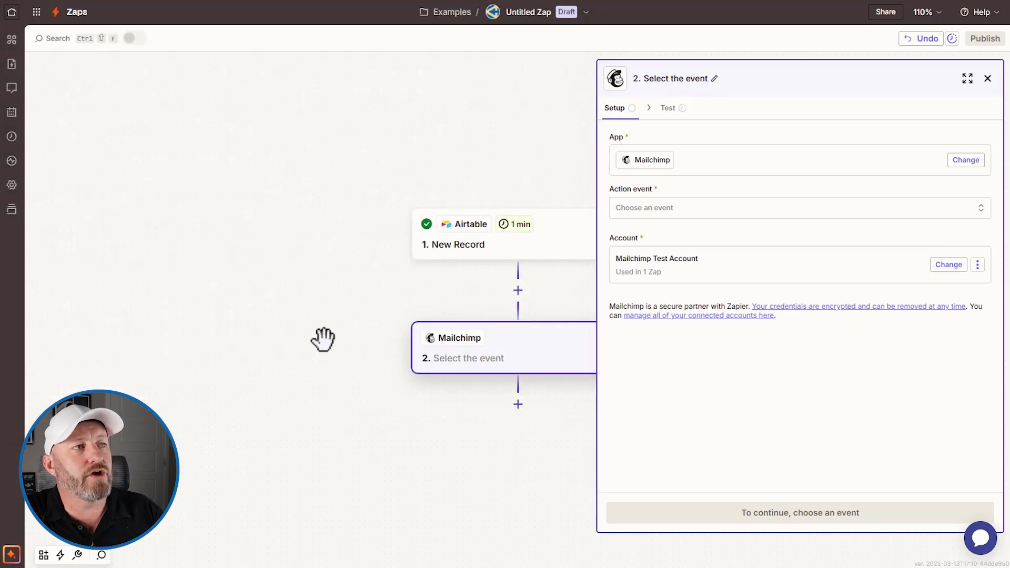
- Choose Add/Update Subscriber as the Mailchimp action event and continue to its fields
left_click(710, 215)
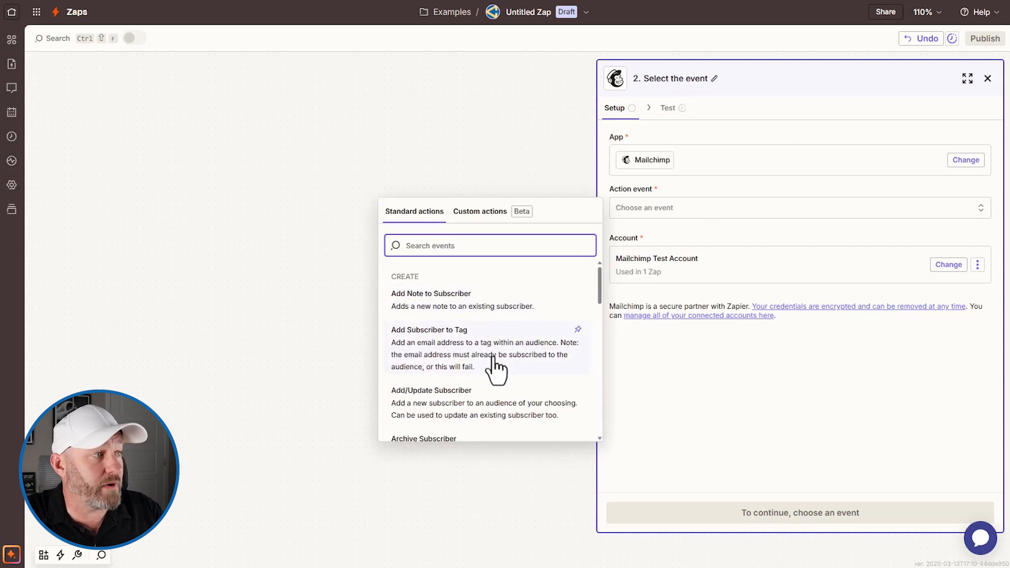
scroll(495, 367, "down", 2)
scroll(496, 367, "down", 1)
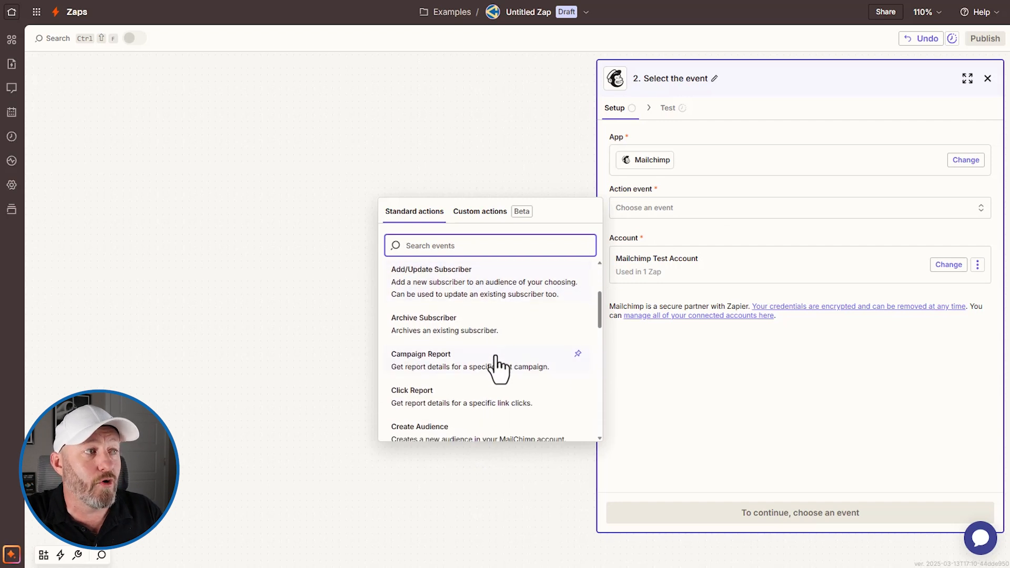
left_click(476, 303)
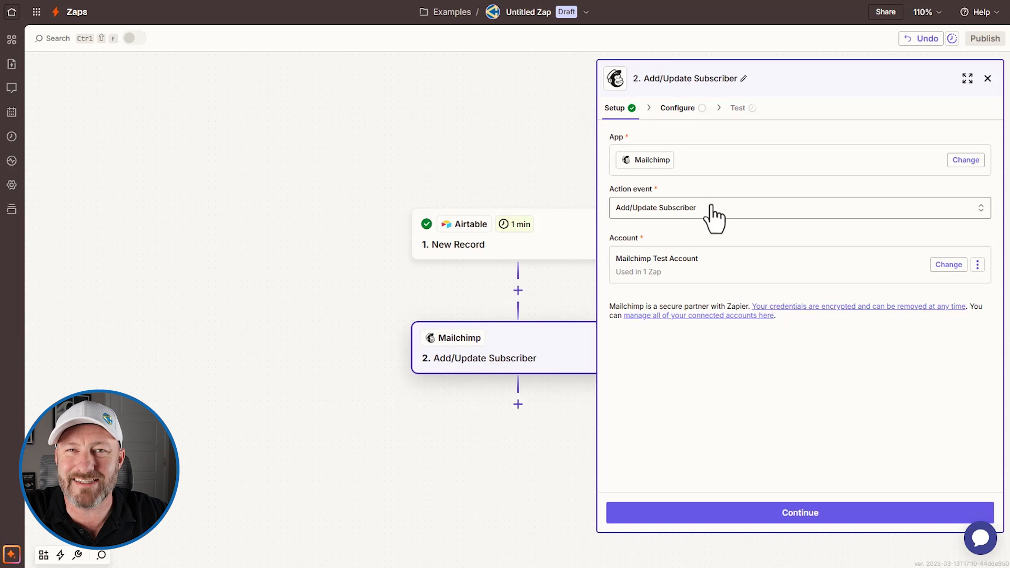
left_click(808, 514)
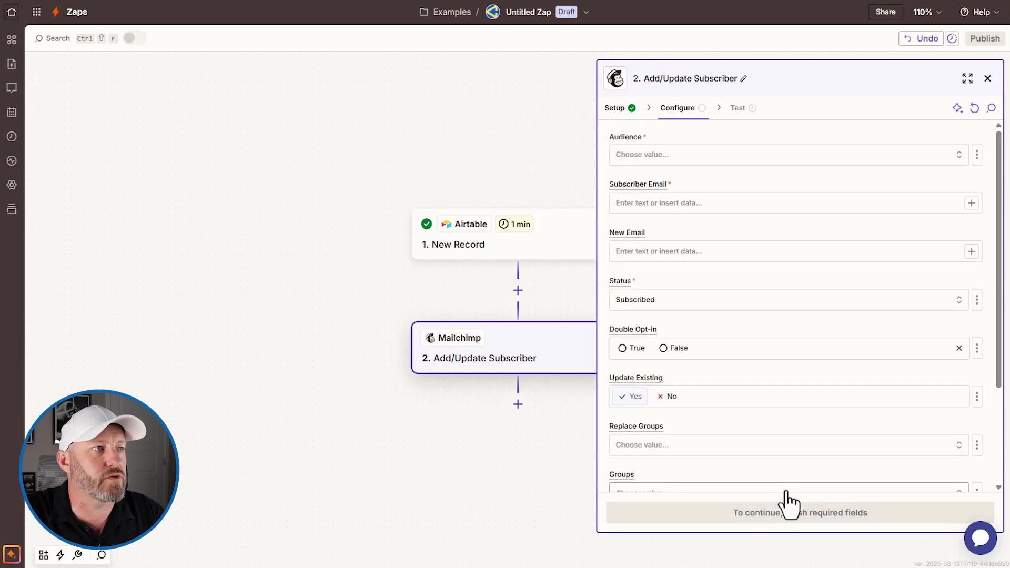
- Set the audience to Test Account and map Airtable's Email Address into Subscriber Email
left_click(680, 155)
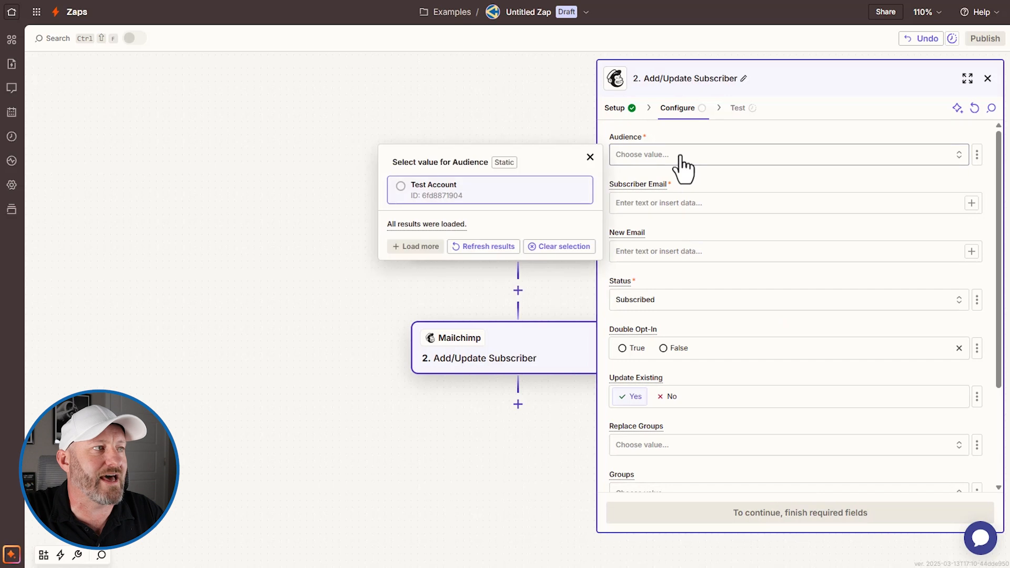
left_click(485, 199)
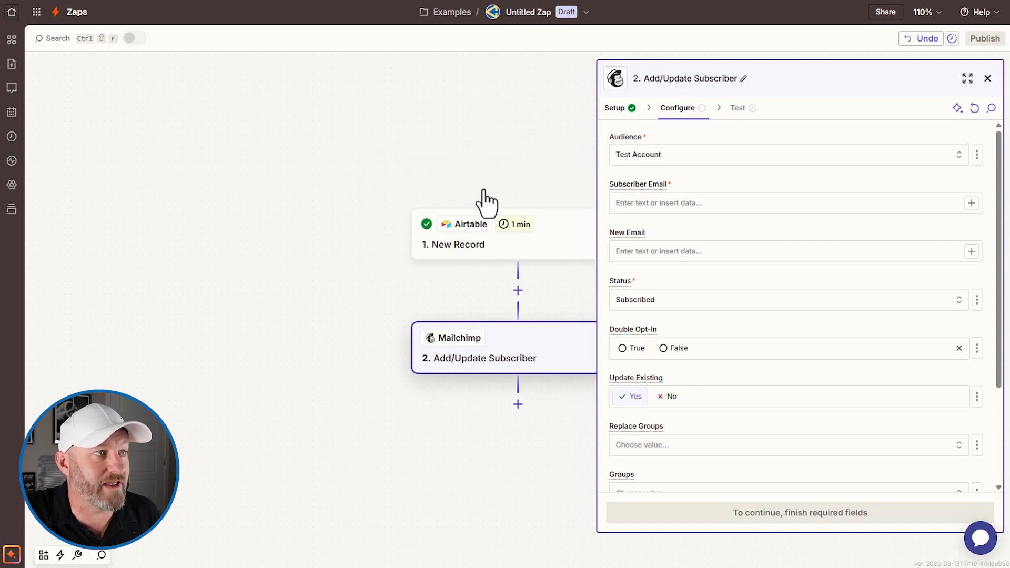
left_click(663, 206)
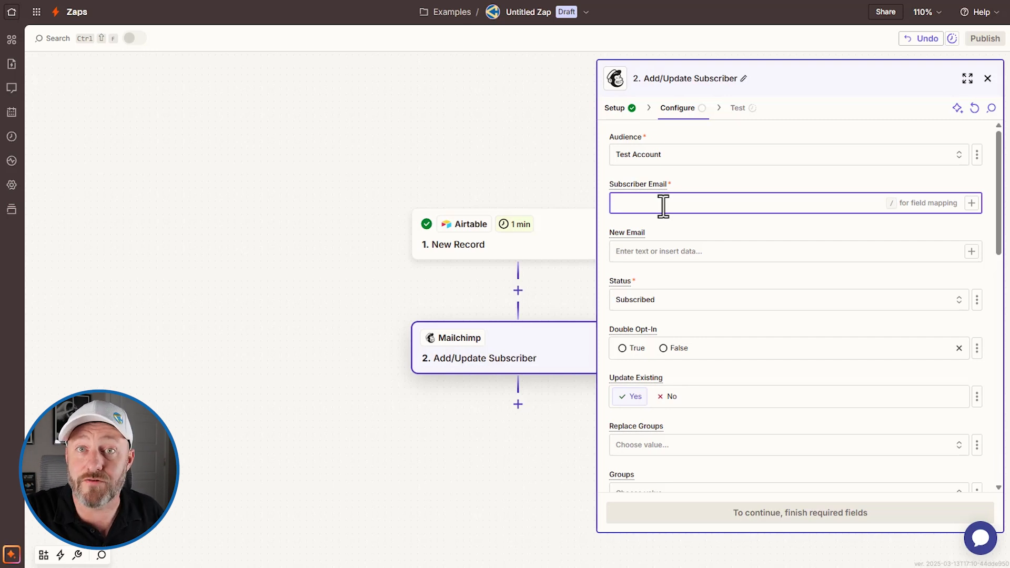
left_click(972, 203)
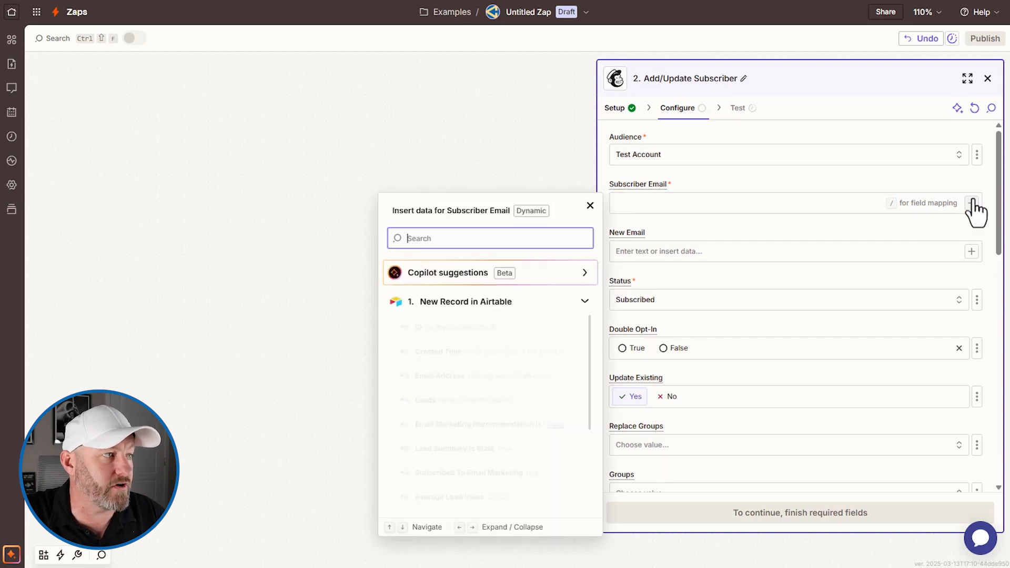
left_click(460, 381)
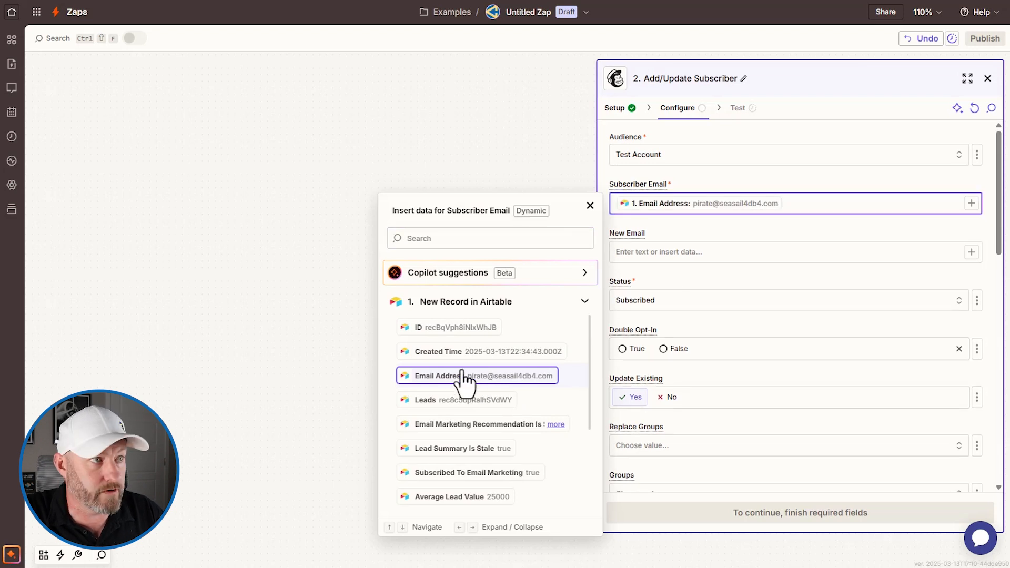
left_click(752, 280)
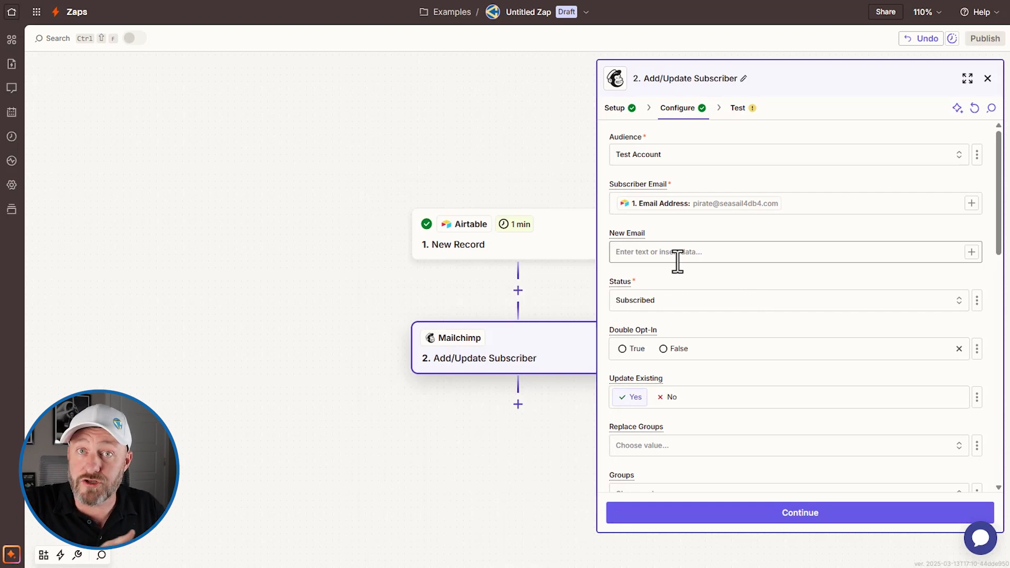
- Keep the subscriber status as Subscribed and continue to the step's test
left_click(677, 261)
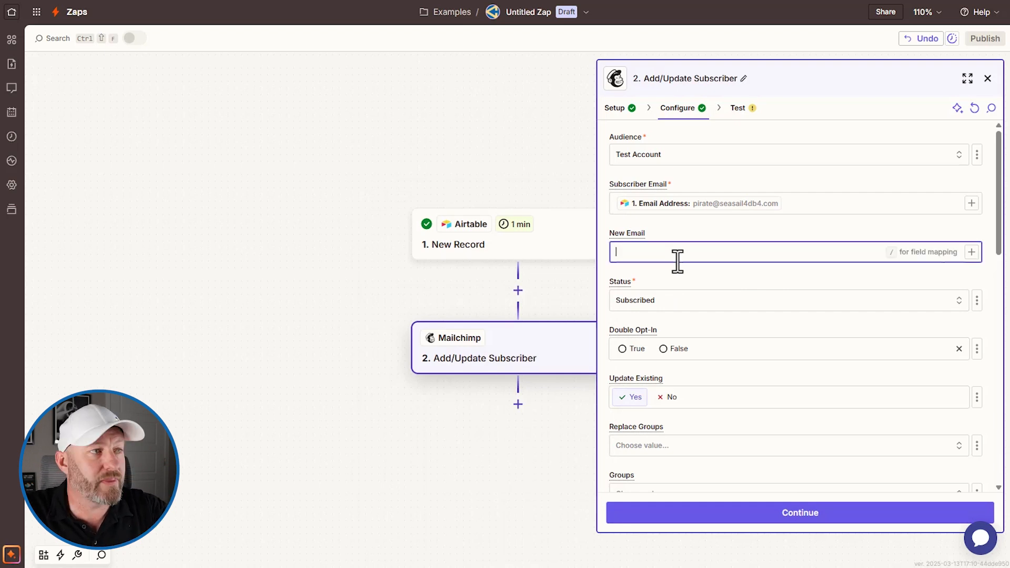
left_click(652, 310)
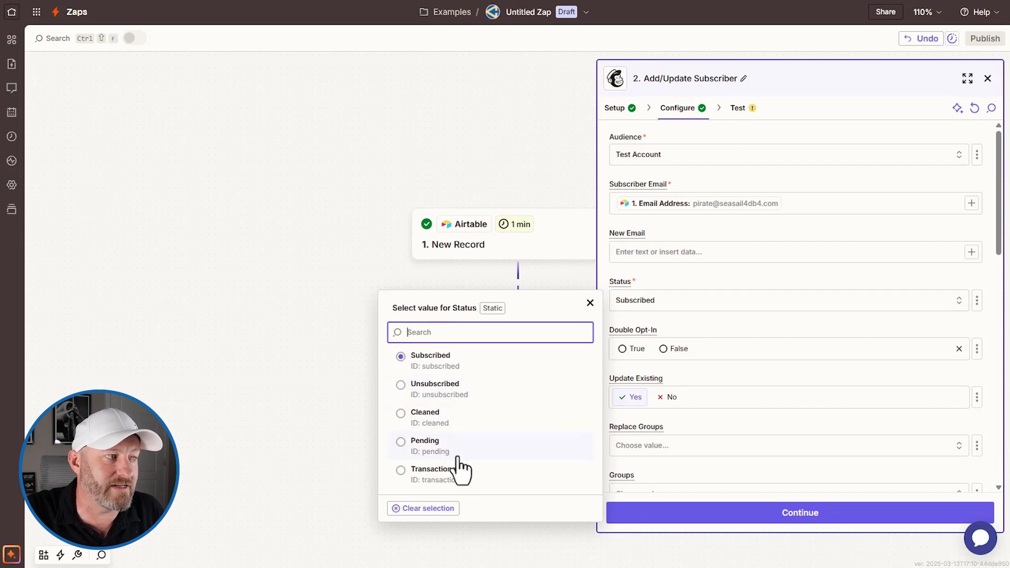
left_click(719, 275)
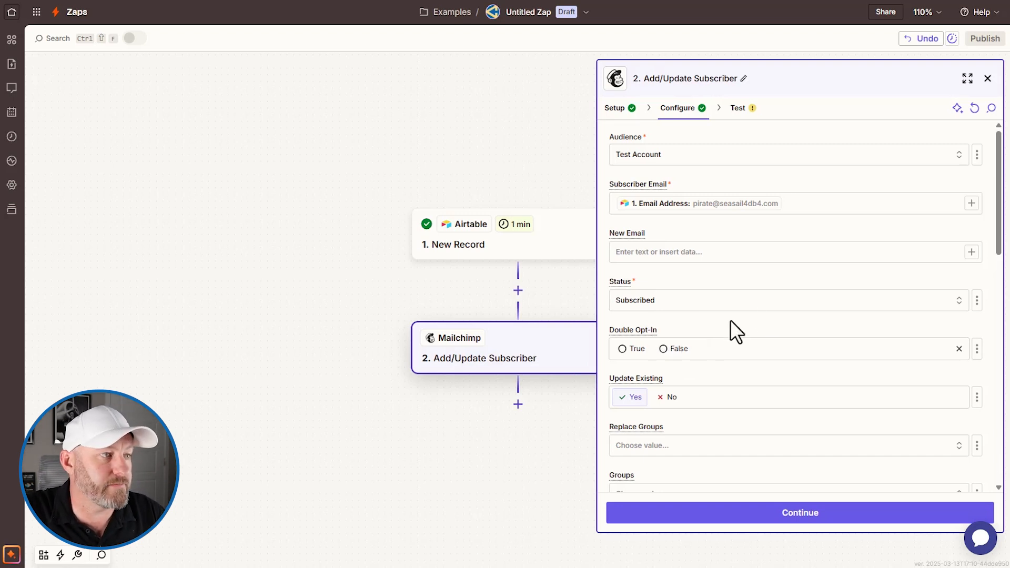
scroll(747, 321, "down", 7)
scroll(756, 293, "down", 6)
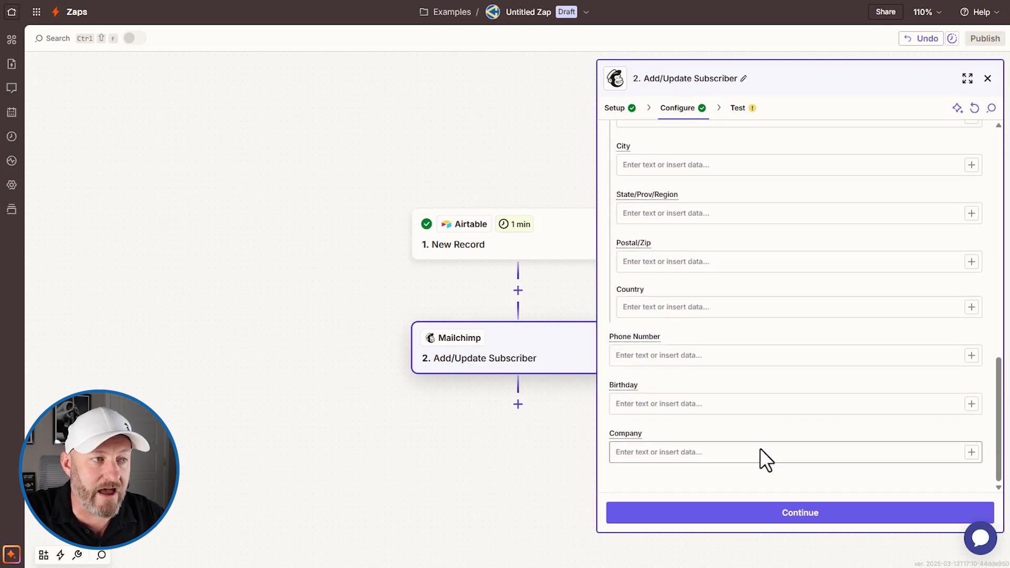
left_click(788, 518)
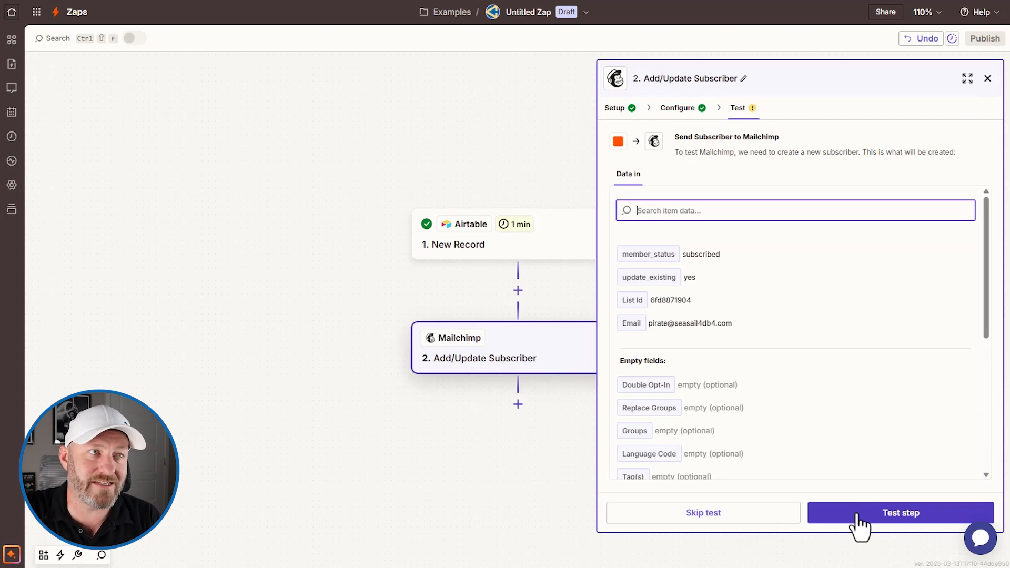
- Skip the Mailchimp test and rename the zap 'Create New Sub in ESP'
left_click(754, 515)
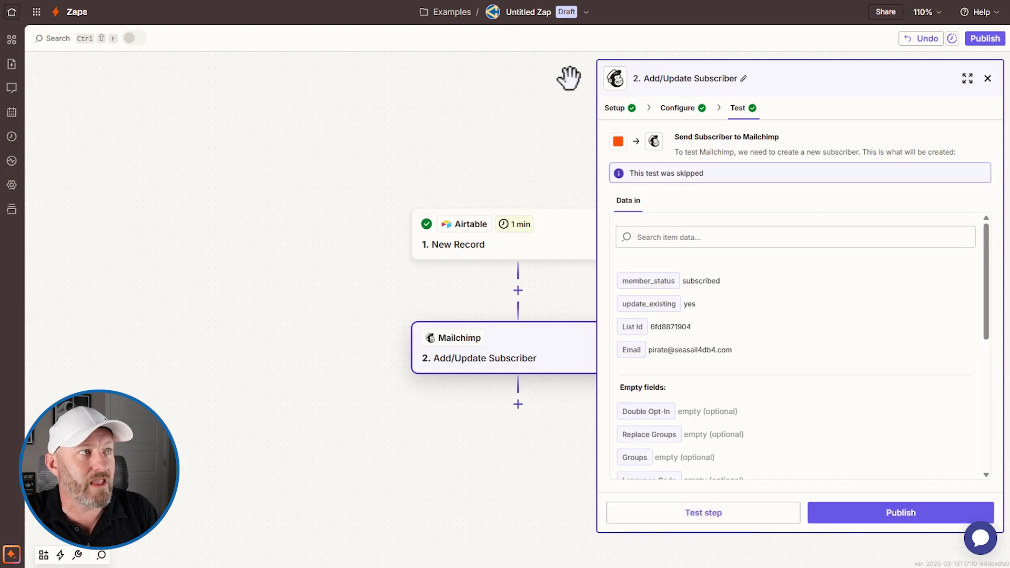
left_click(538, 13)
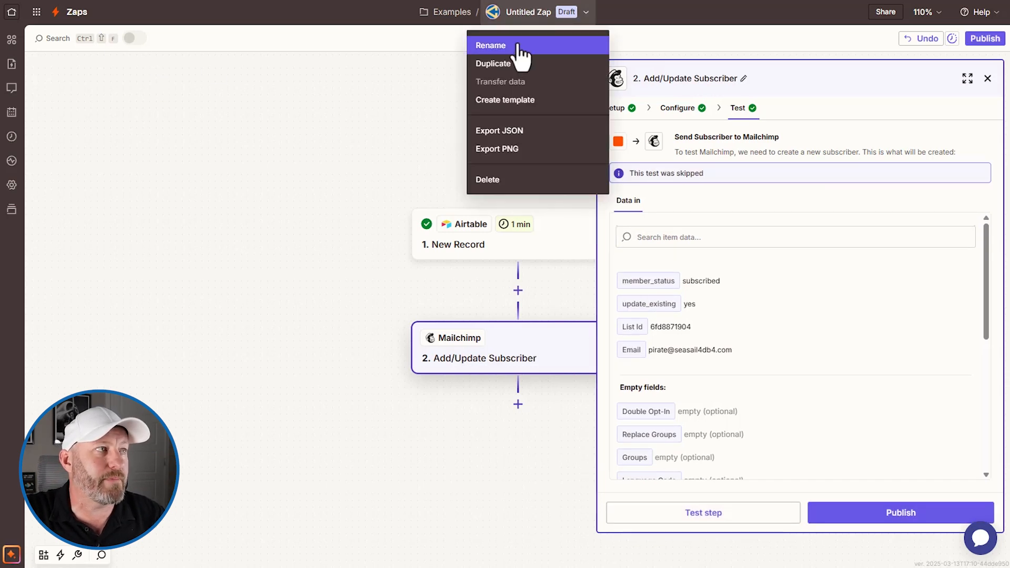
left_click(532, 45)
type("C")
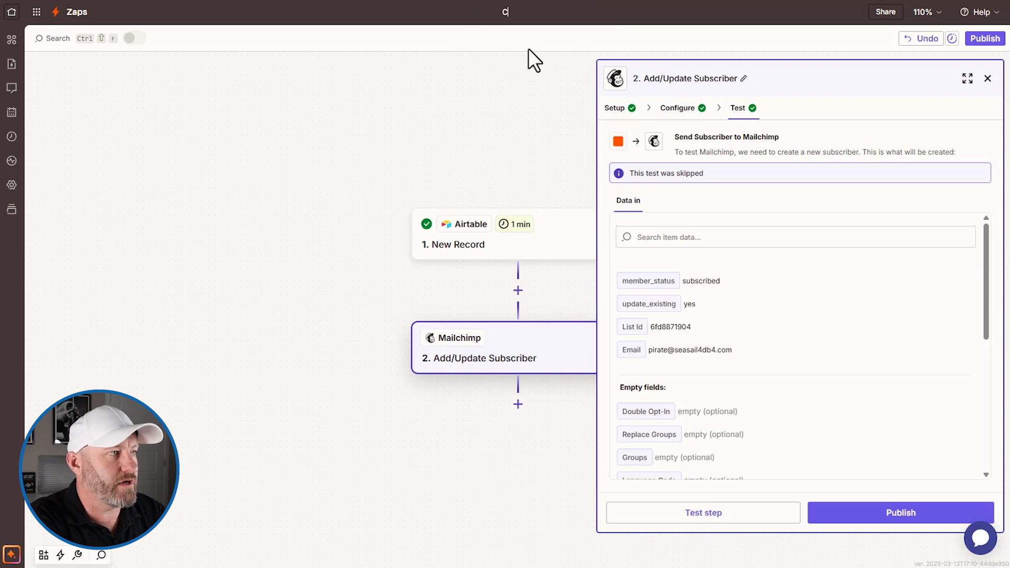
type("reate New Sub in ESP")
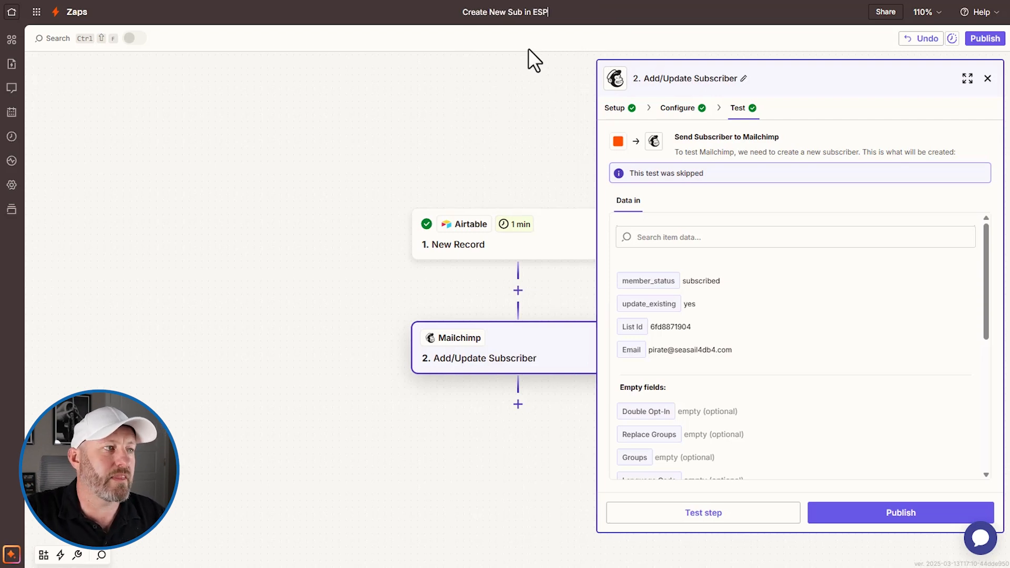
key("Return")
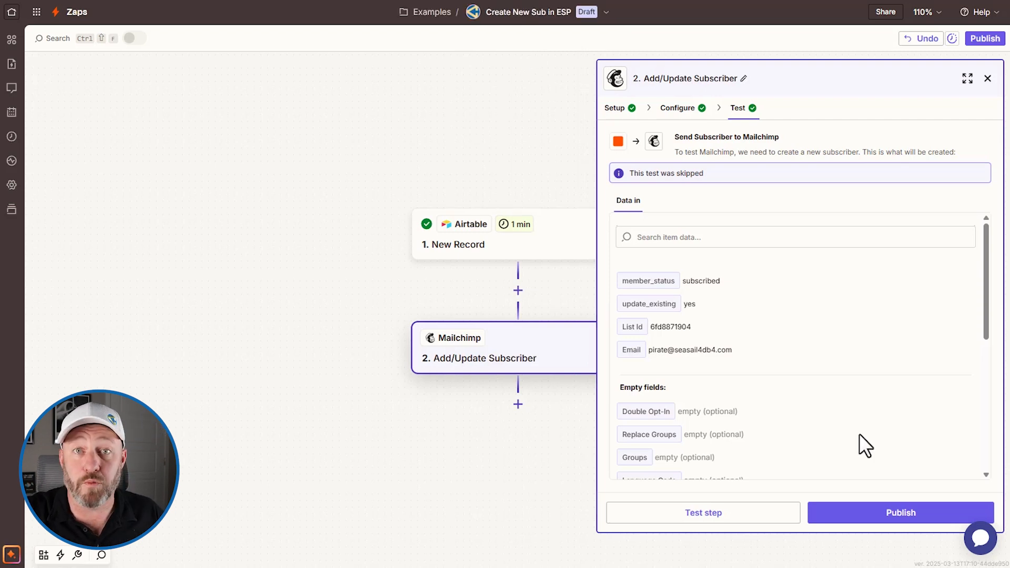
- Publish the zap and dismiss the zap-is-on confirmation
left_click(871, 518)
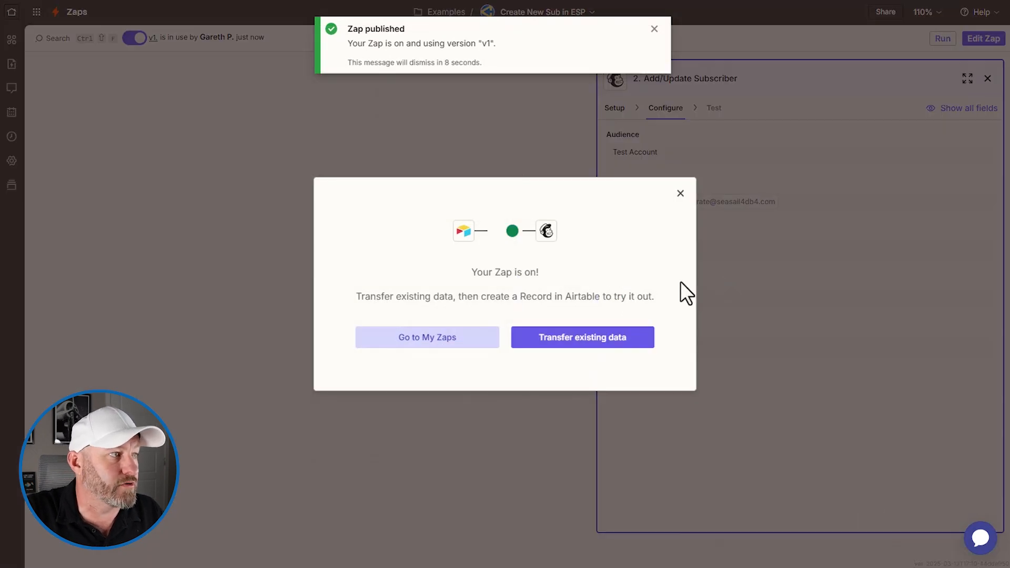
left_click(680, 194)
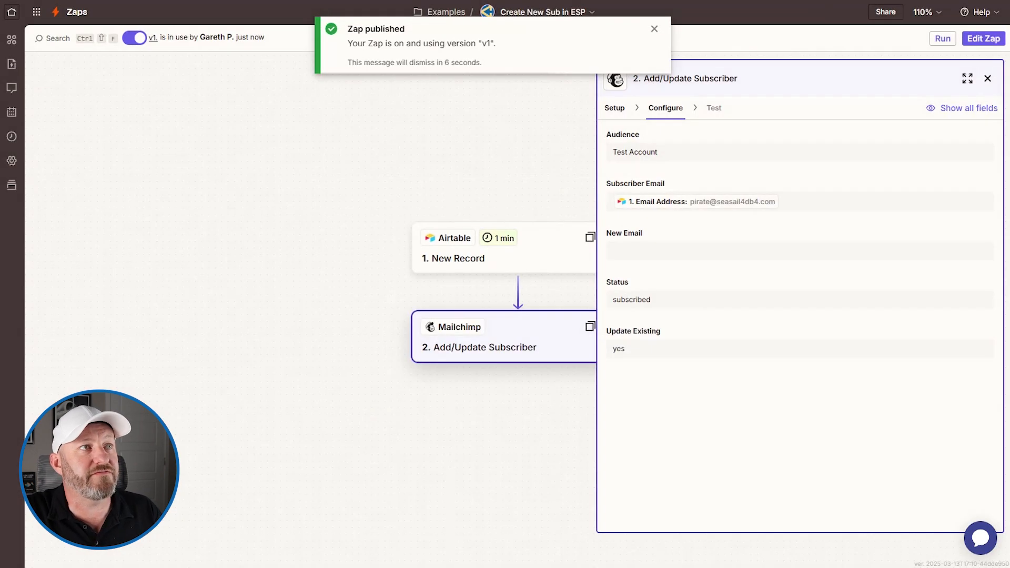
key("ctrl+Tab")
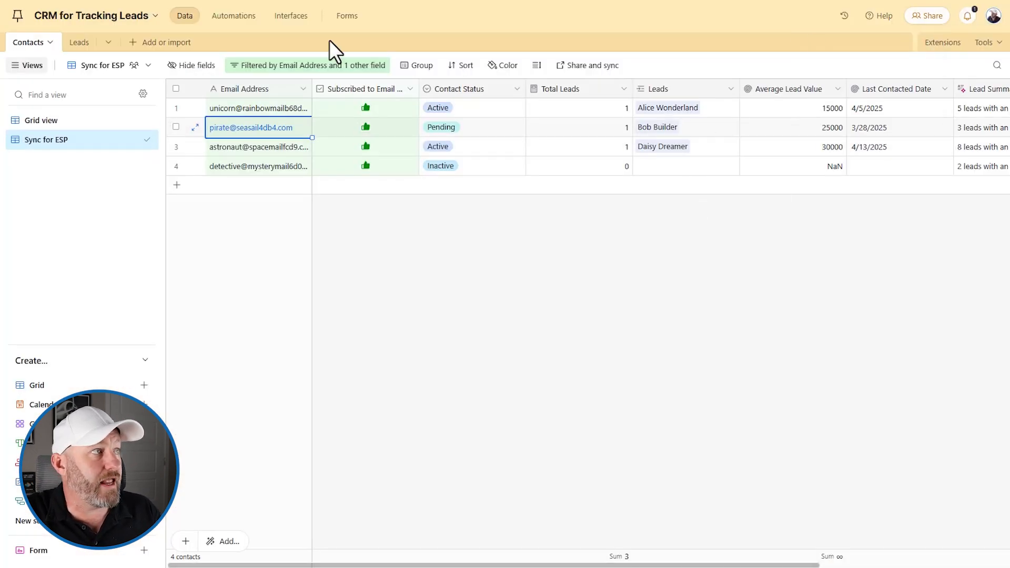
- Publish the Contacts and Leads interfaces in Airtable without sharing them
left_click(291, 17)
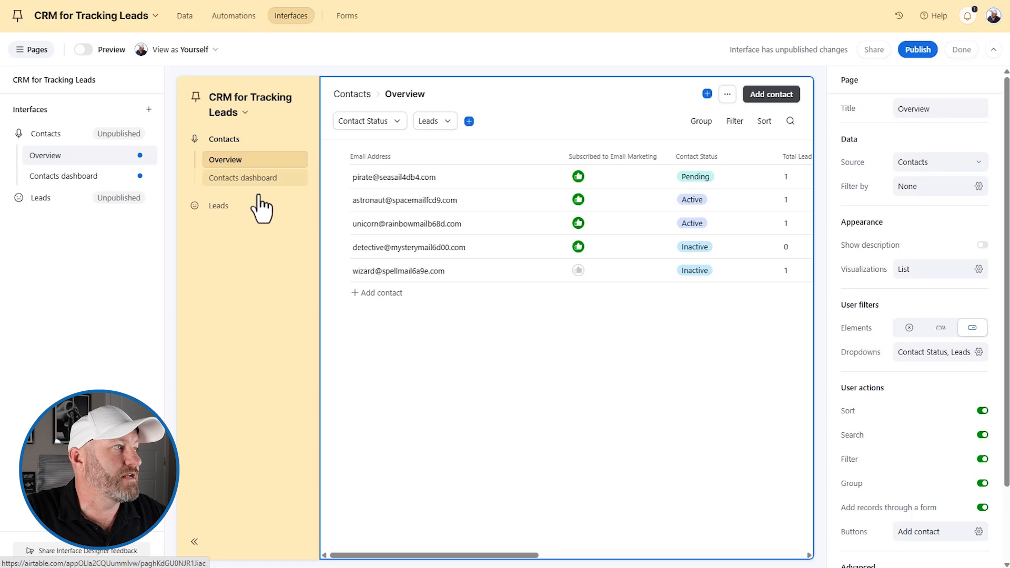
left_click(919, 50)
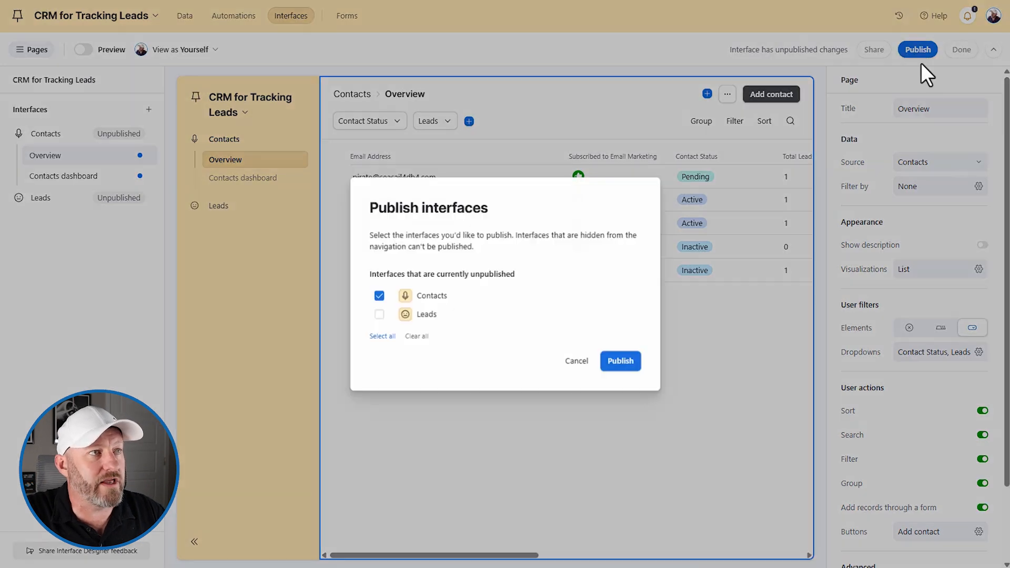
left_click(382, 315)
left_click(613, 362)
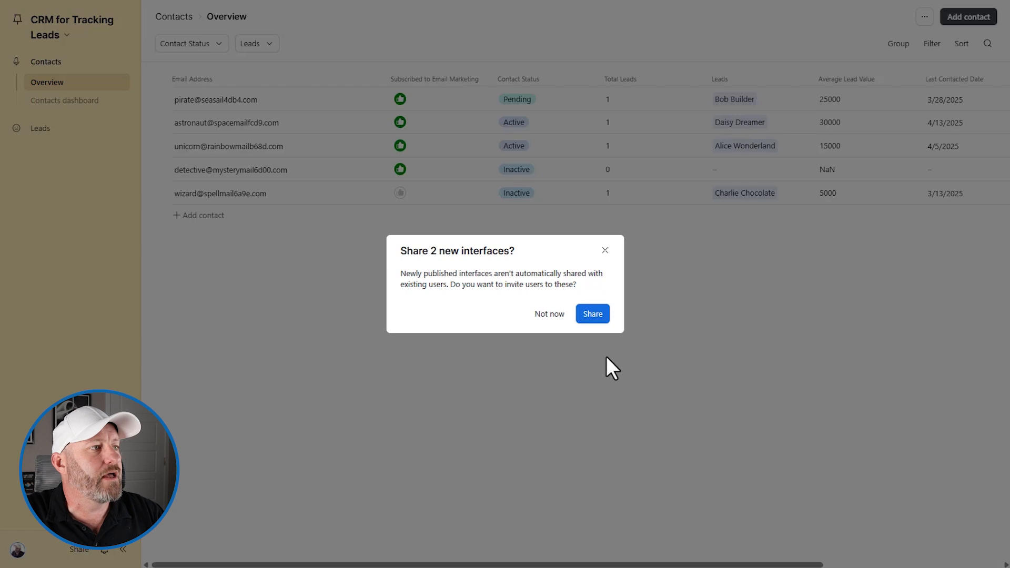
left_click(605, 253)
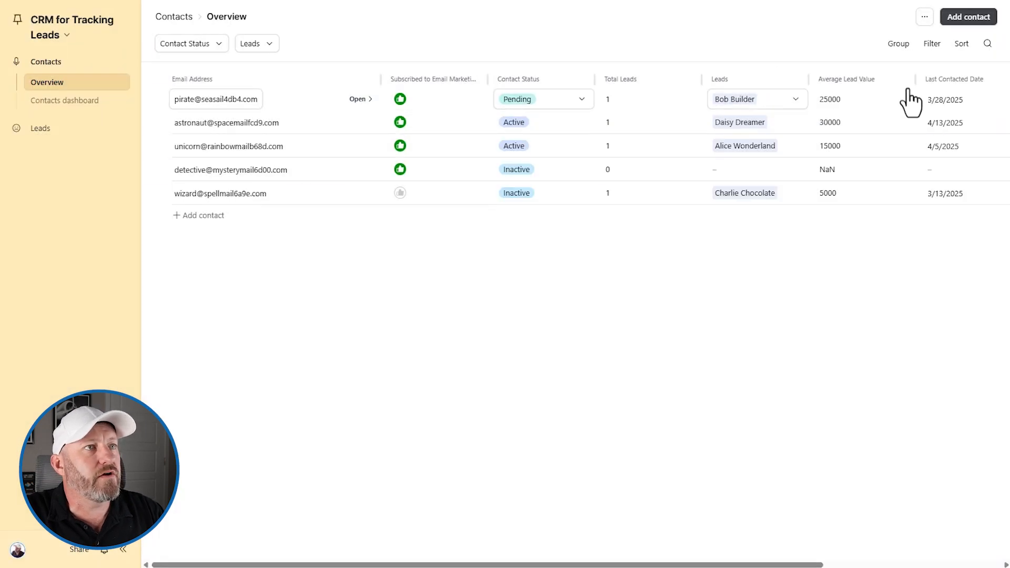
left_click(976, 19)
- Create a subscribed test contact with a test email address, then view the zap's run log
left_click(482, 168)
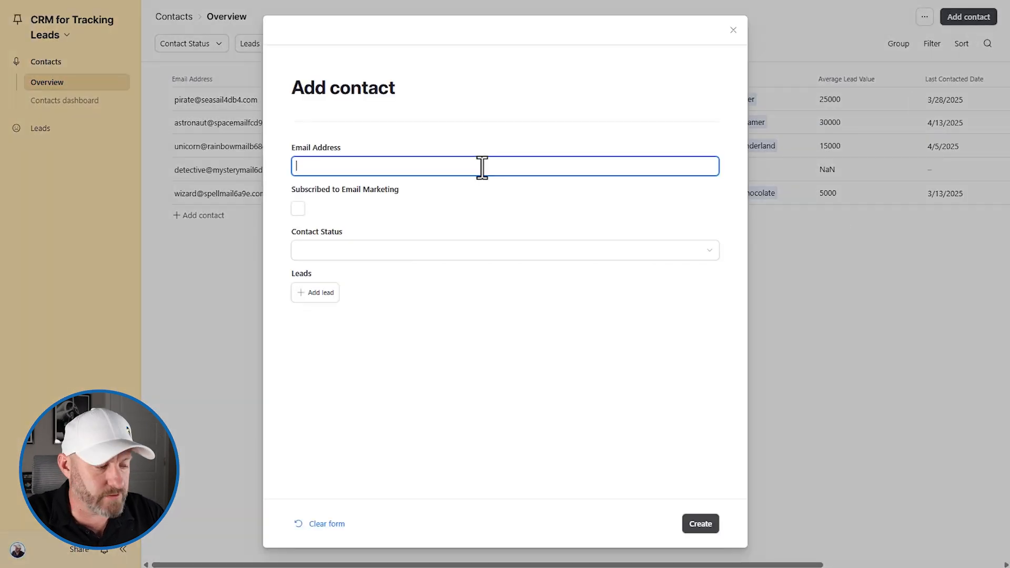
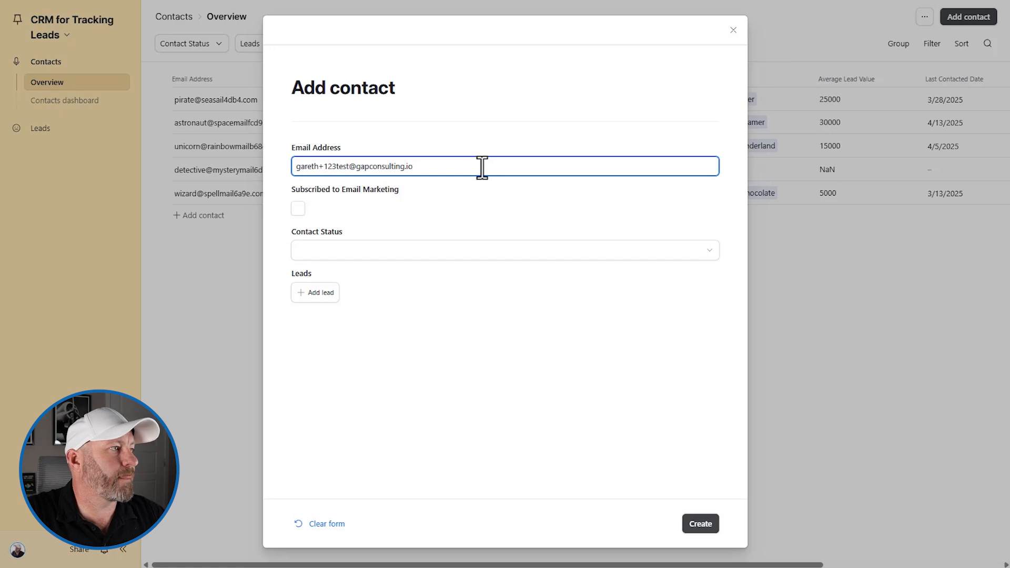
left_click(298, 209)
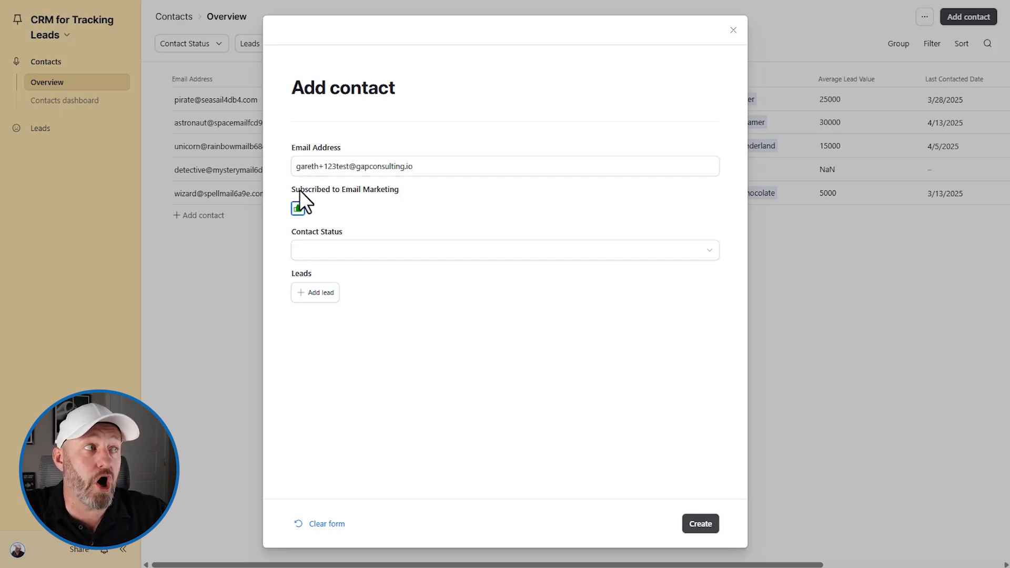
left_click(315, 166)
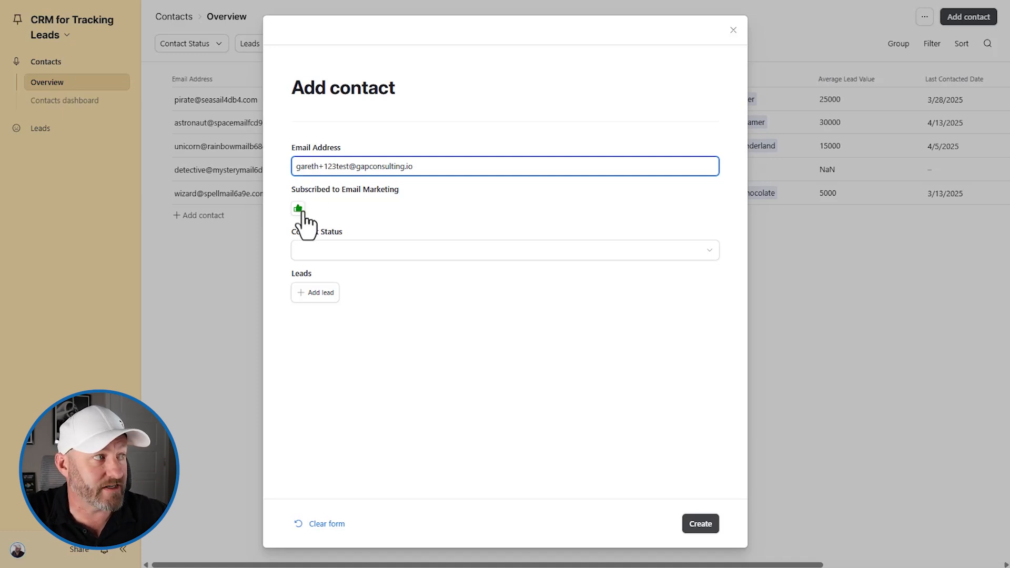
left_click(700, 525)
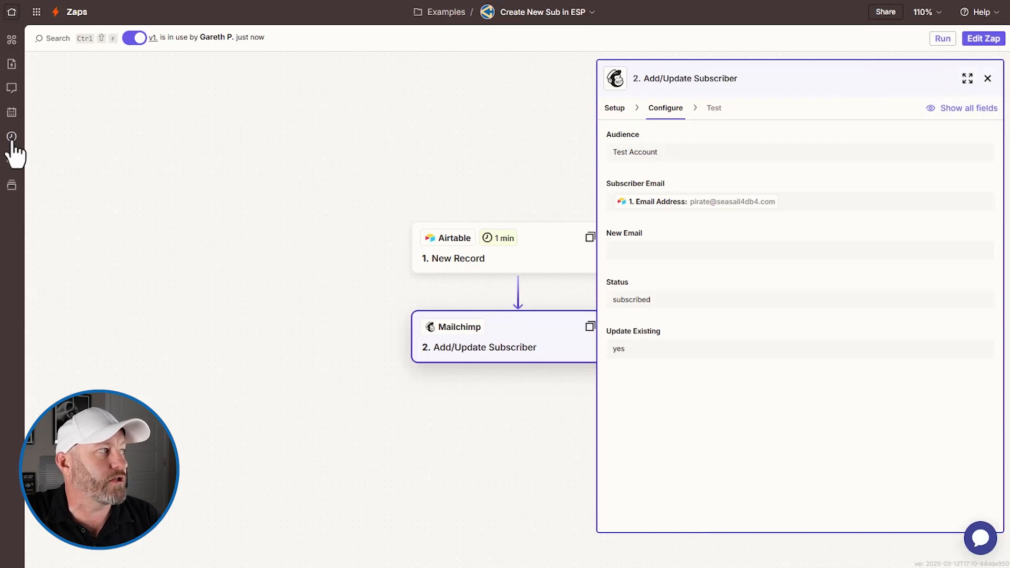
left_click(12, 138)
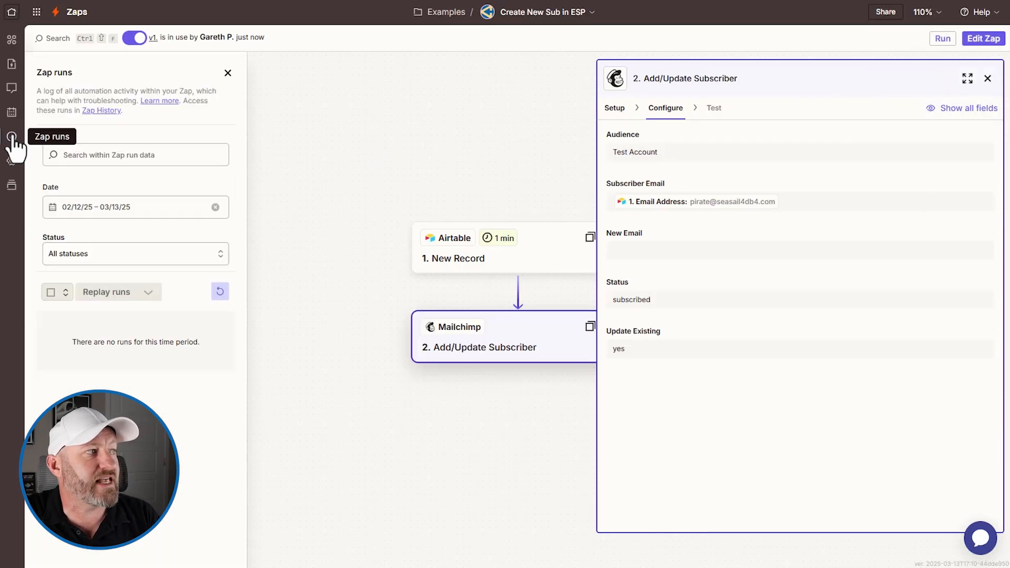
- Refresh the Zap runs, inspect the successful run's details, then return to the Examples folder
left_click(225, 296)
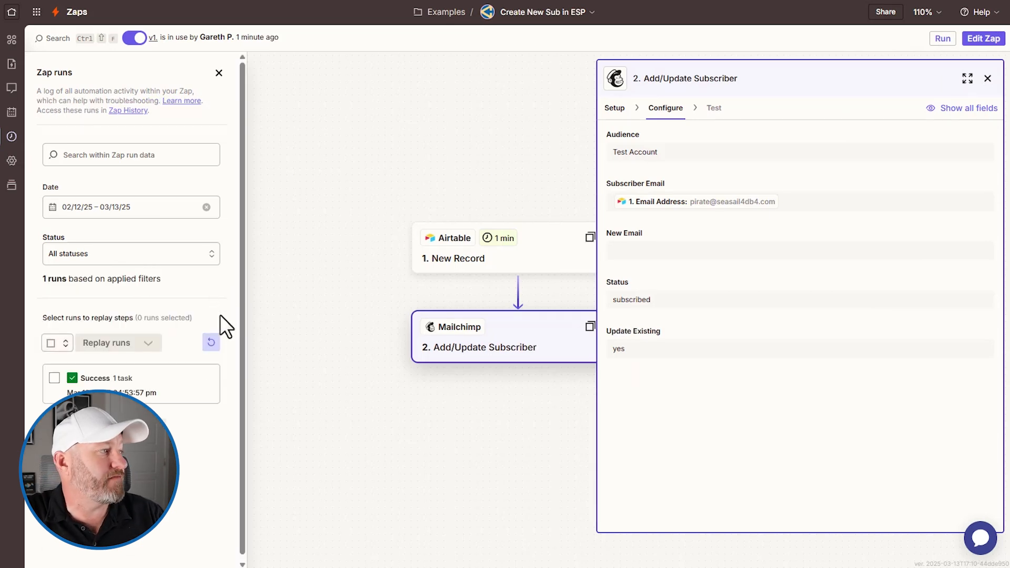
left_click(151, 392)
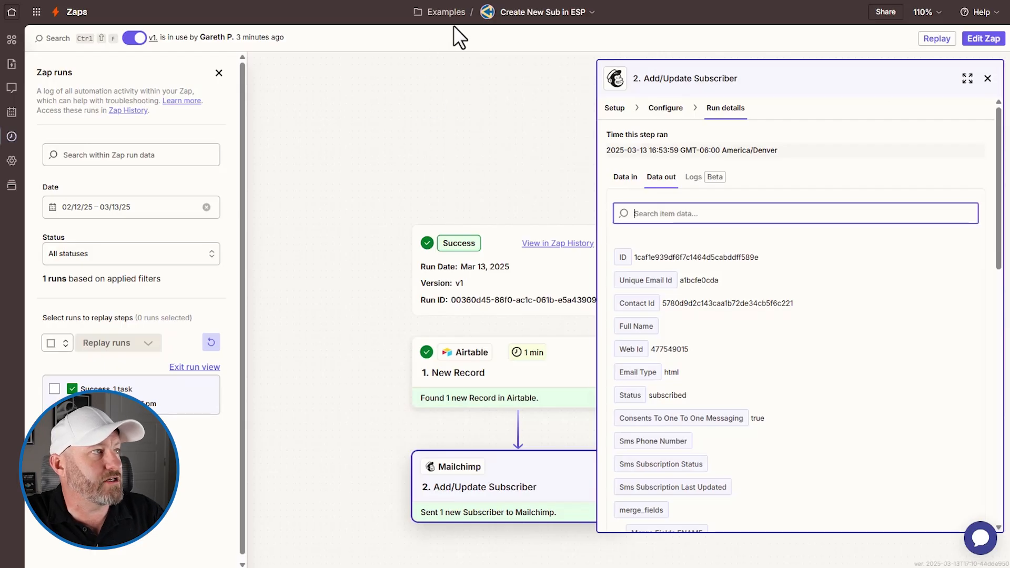
left_click(446, 13)
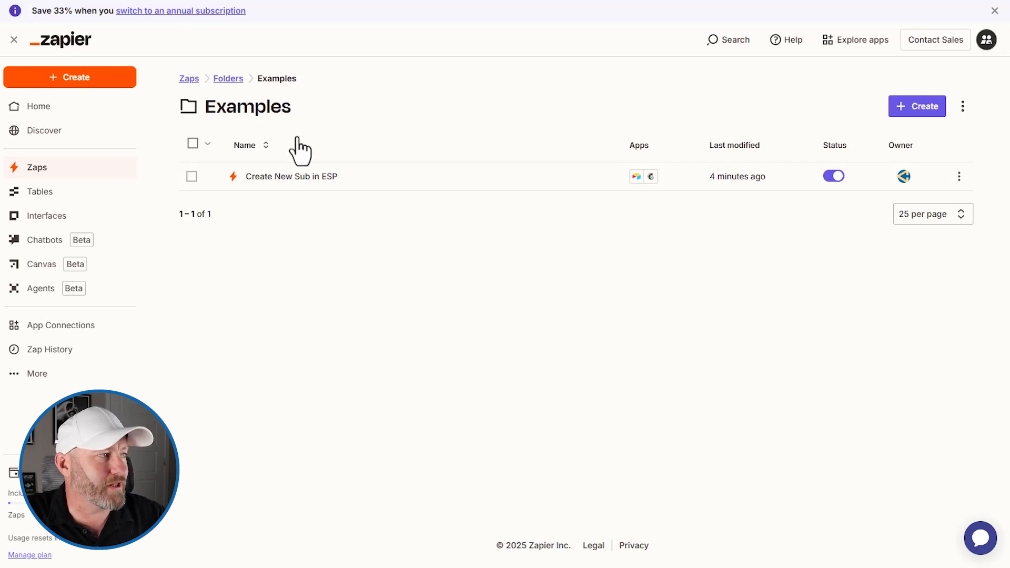
- Start a new Zap in the Examples folder and choose Airtable as its trigger app
left_click(932, 108)
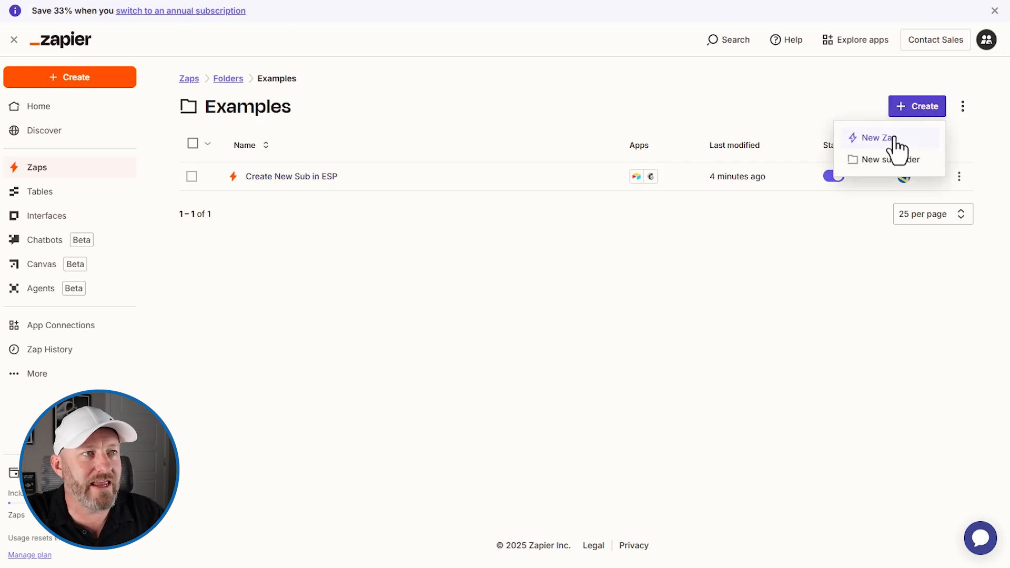
left_click(891, 139)
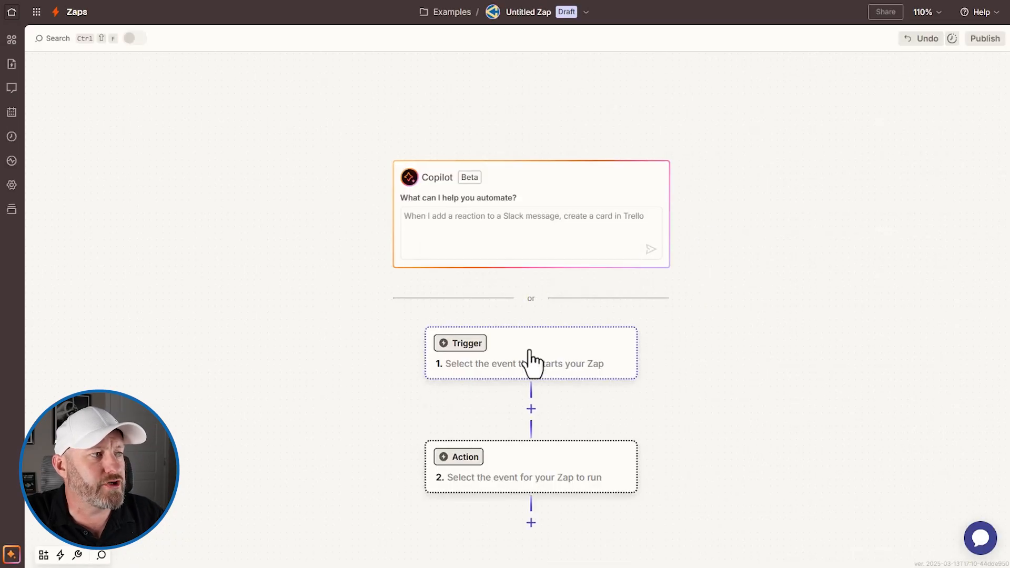
left_click(530, 360)
type("airta")
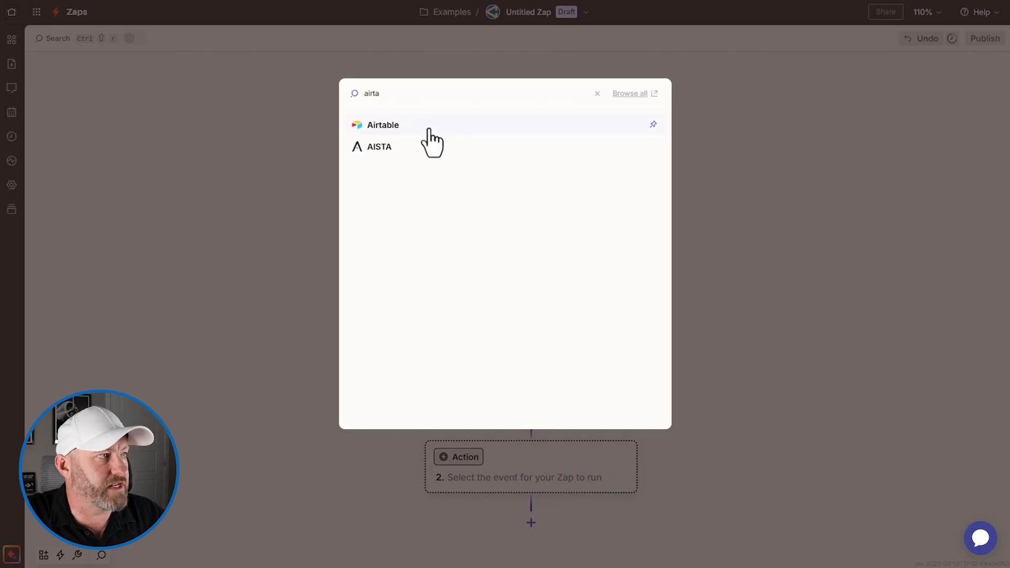
left_click(407, 125)
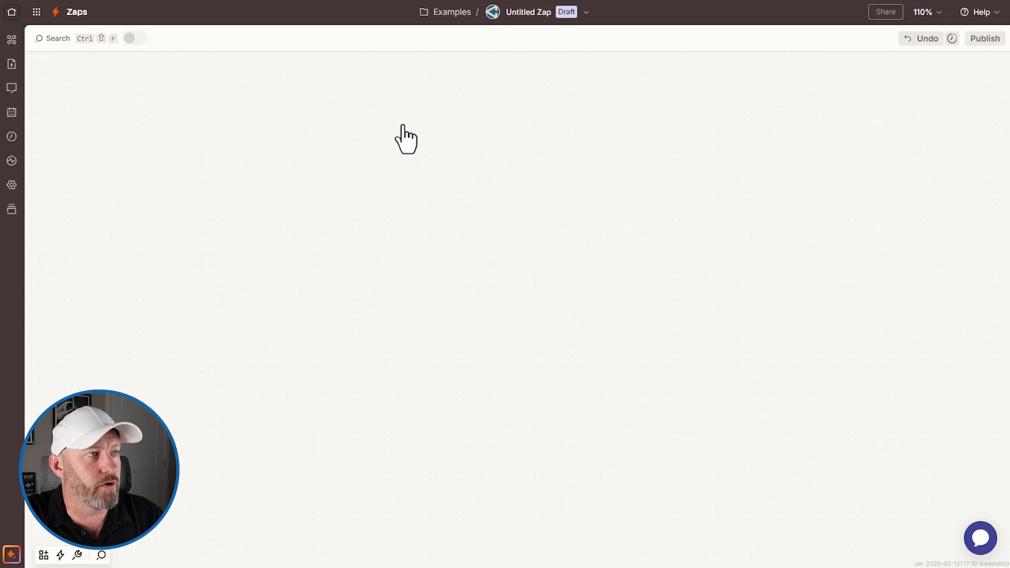
- Set the Airtable trigger event to New or Updated Record using the existing Airtable account
left_click(673, 213)
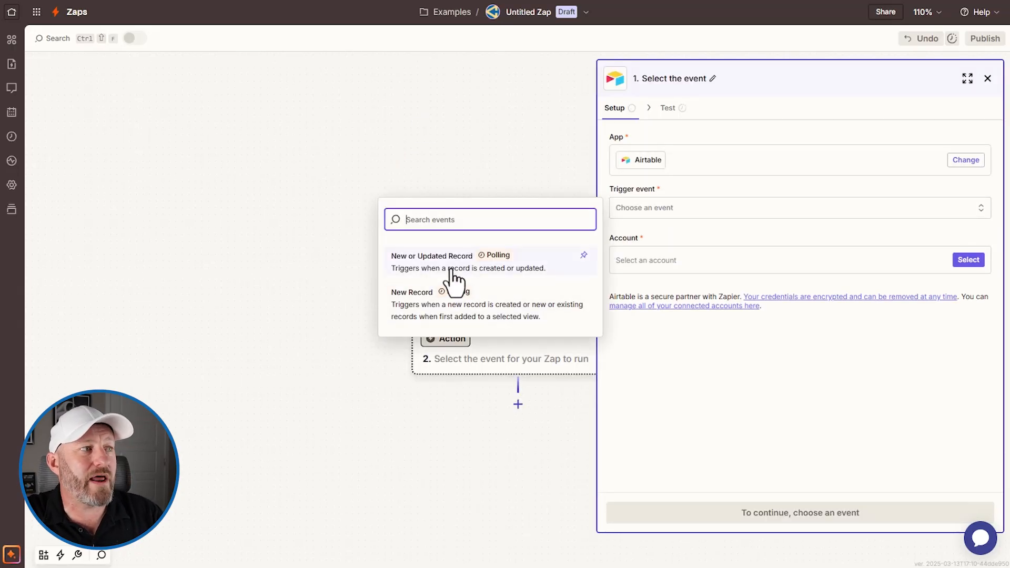
left_click(451, 276)
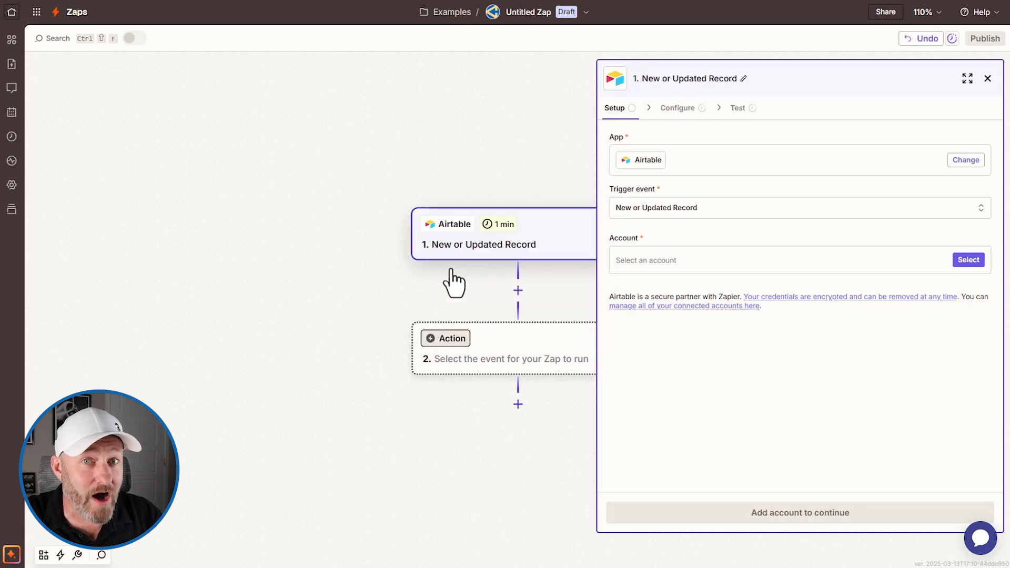
left_click(807, 261)
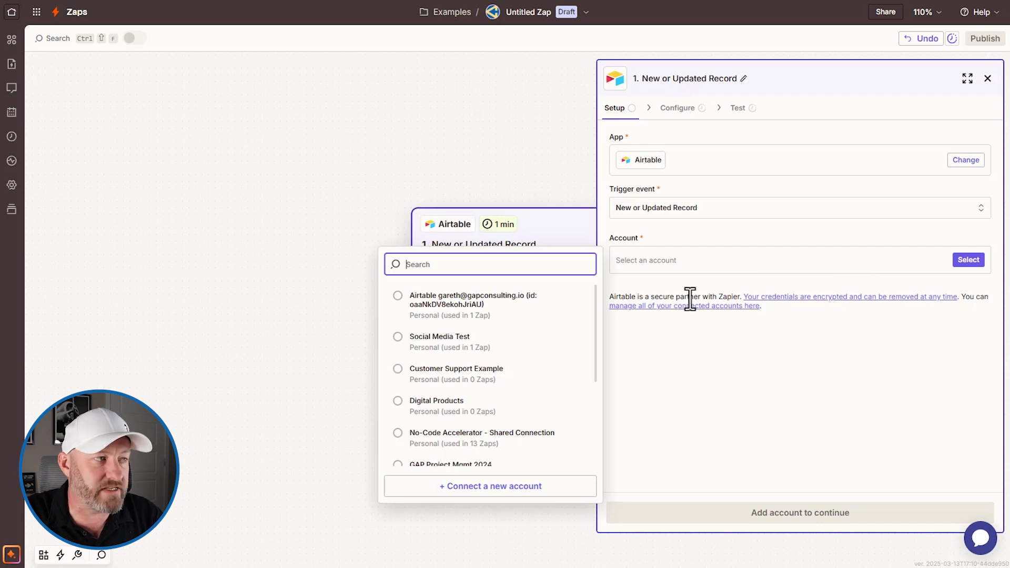
left_click(494, 303)
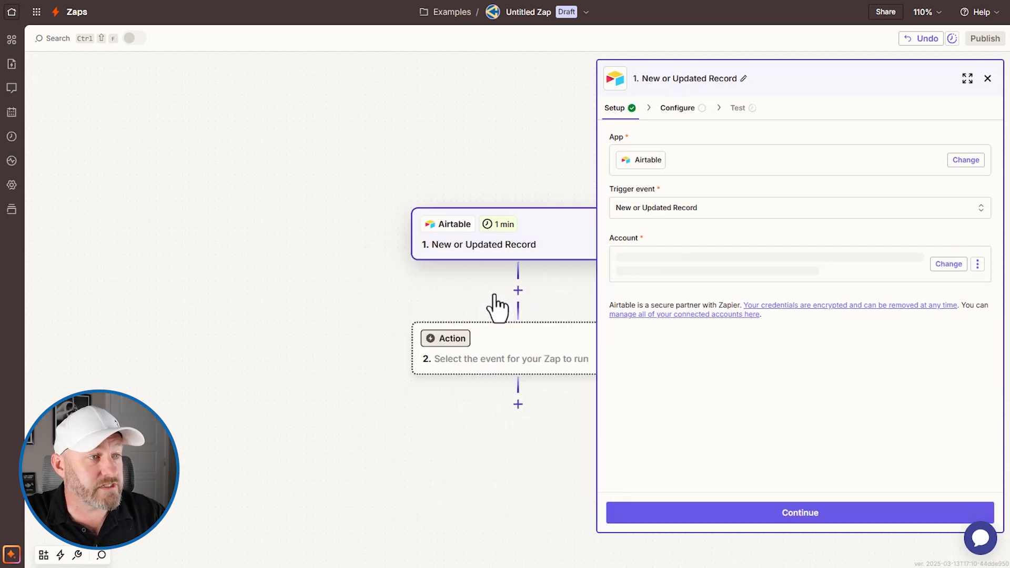
left_click(808, 513)
- Choose base CRM for Tracking Leads and table Leads for the trigger
left_click(678, 184)
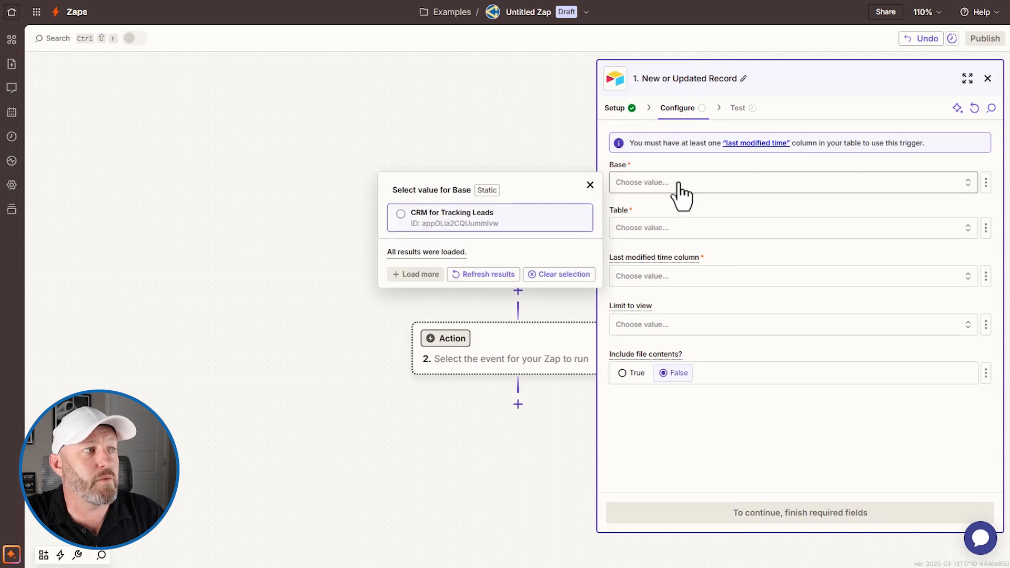
left_click(479, 224)
left_click(652, 232)
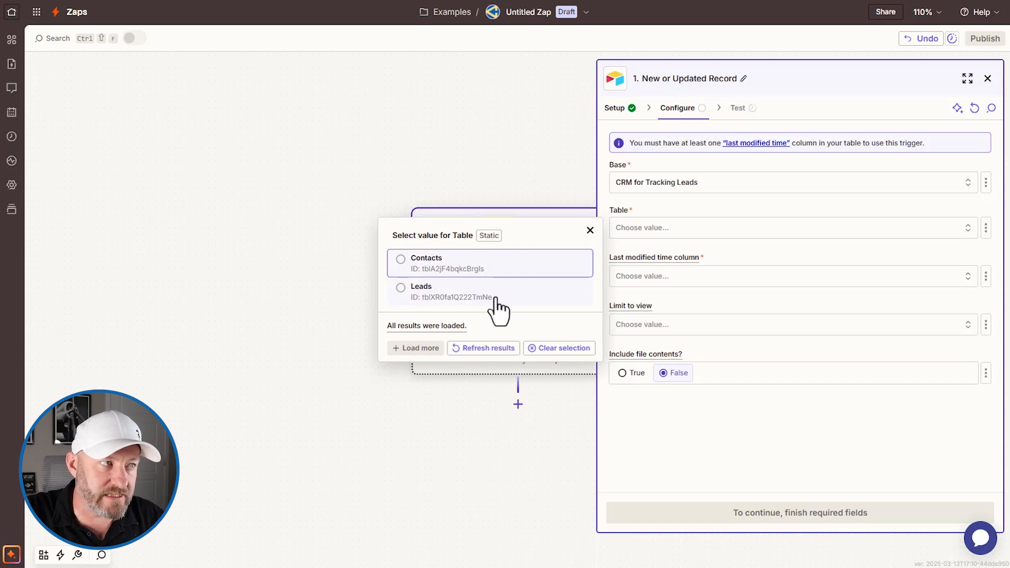
left_click(474, 292)
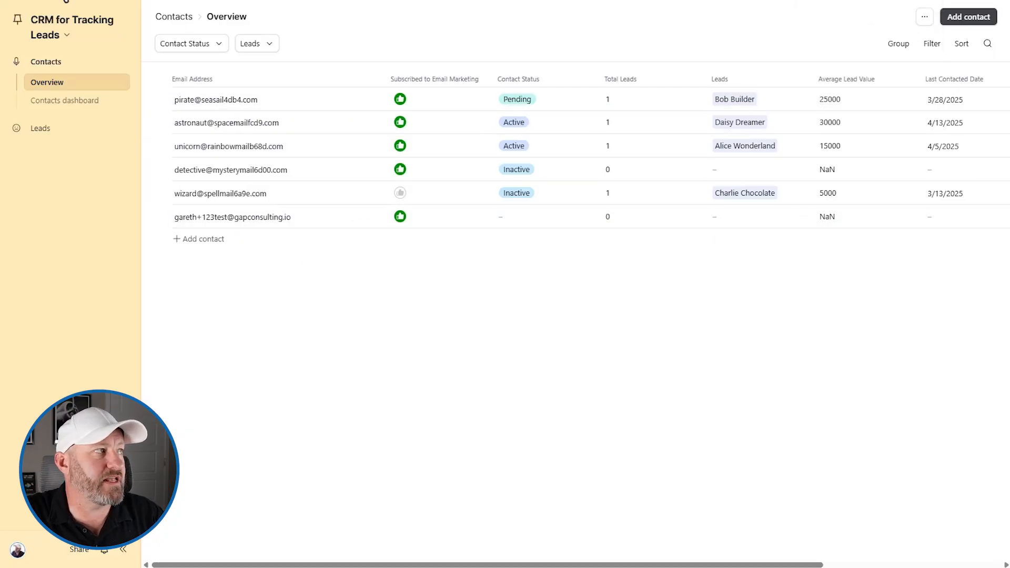
- Switch the Airtable base from the interface to the Contacts data grid
left_click(57, 30)
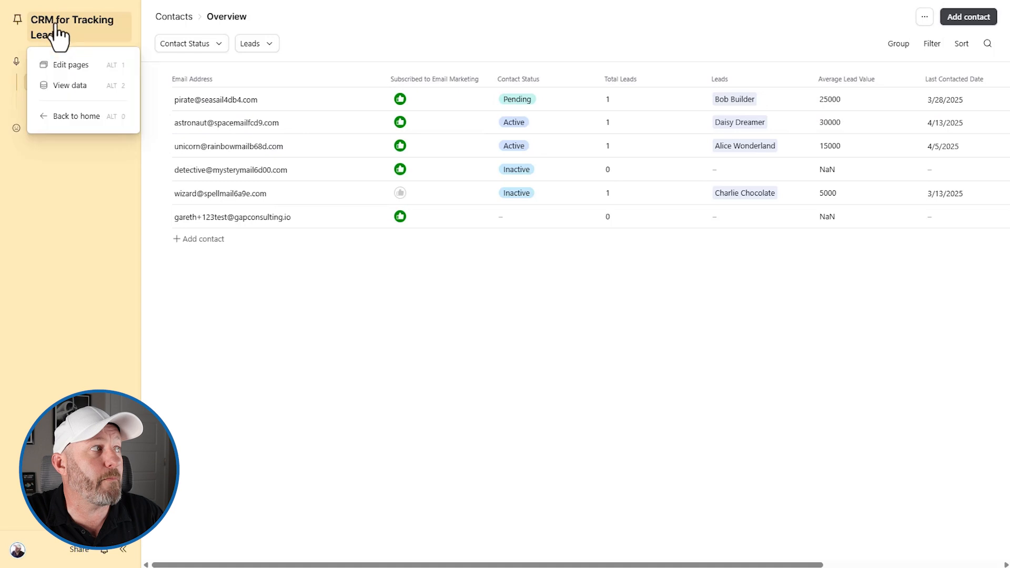
left_click(64, 87)
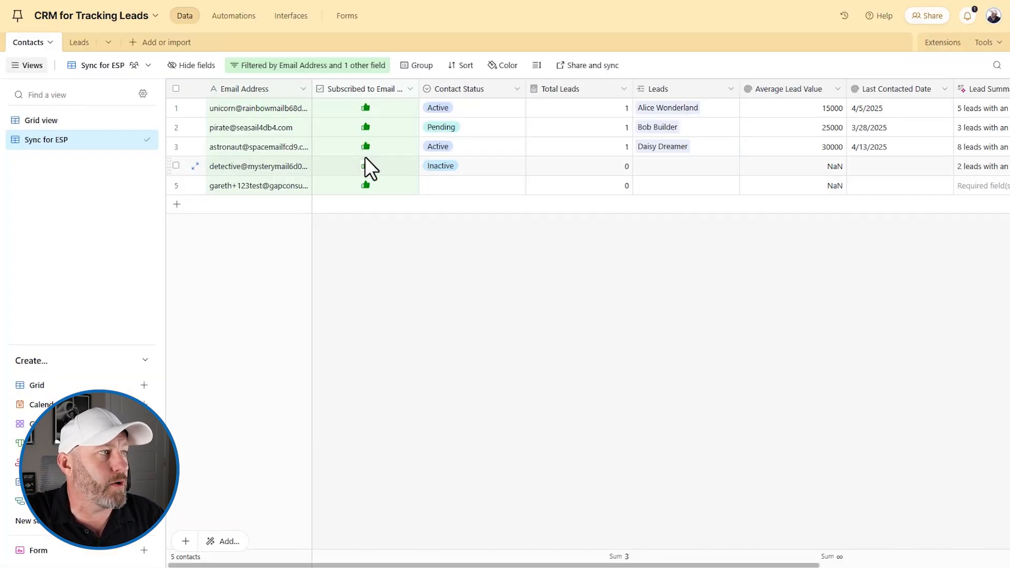
scroll(368, 165, "right", 5)
scroll(433, 178, "left", 5)
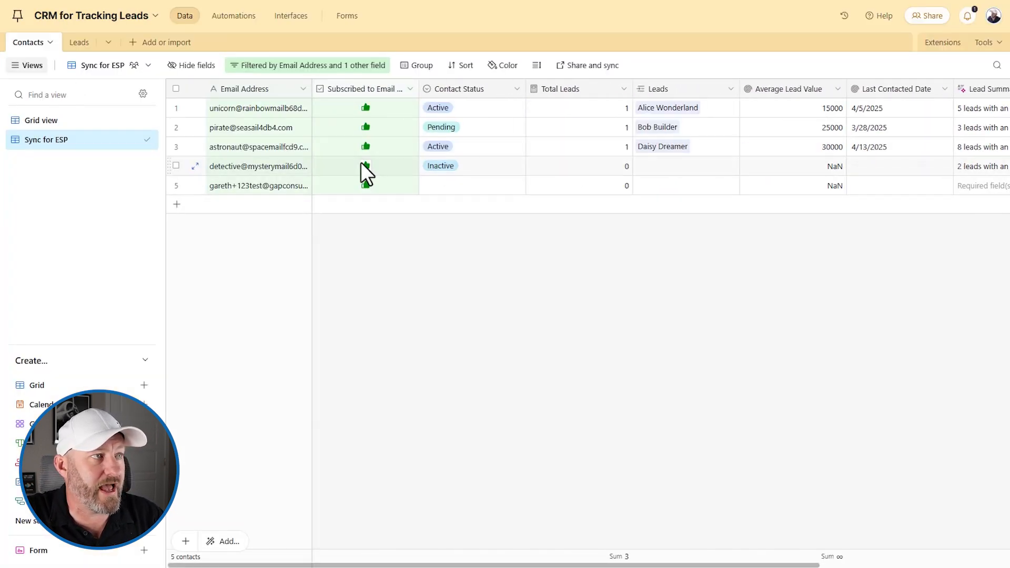
scroll(368, 166, "right", 4)
- Add a Last modified time field 'Subscriber Status Last Mod' tracking only Subscribed to Email Marketing
left_click(959, 90)
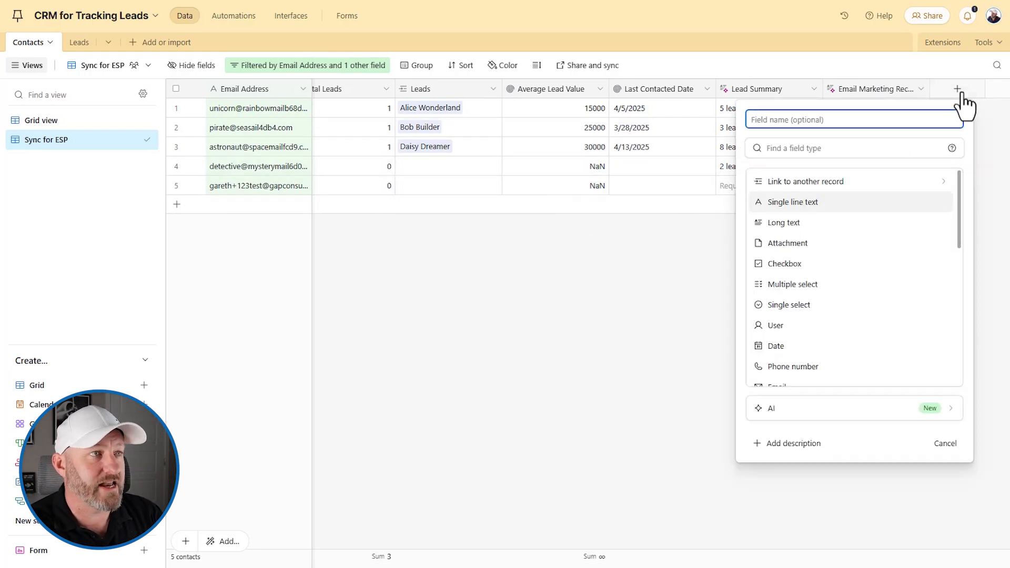
type("Subs")
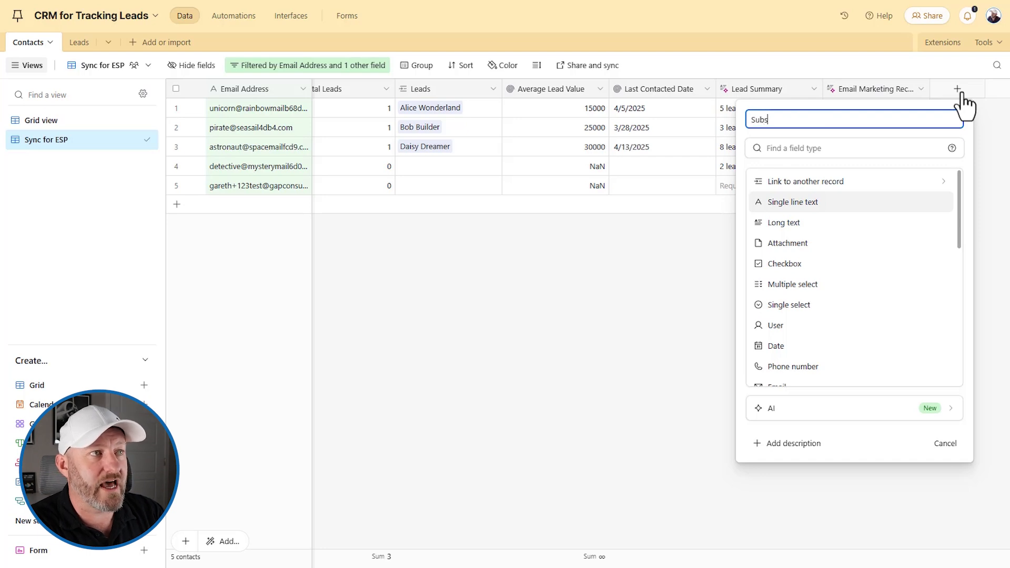
type("criber Stat")
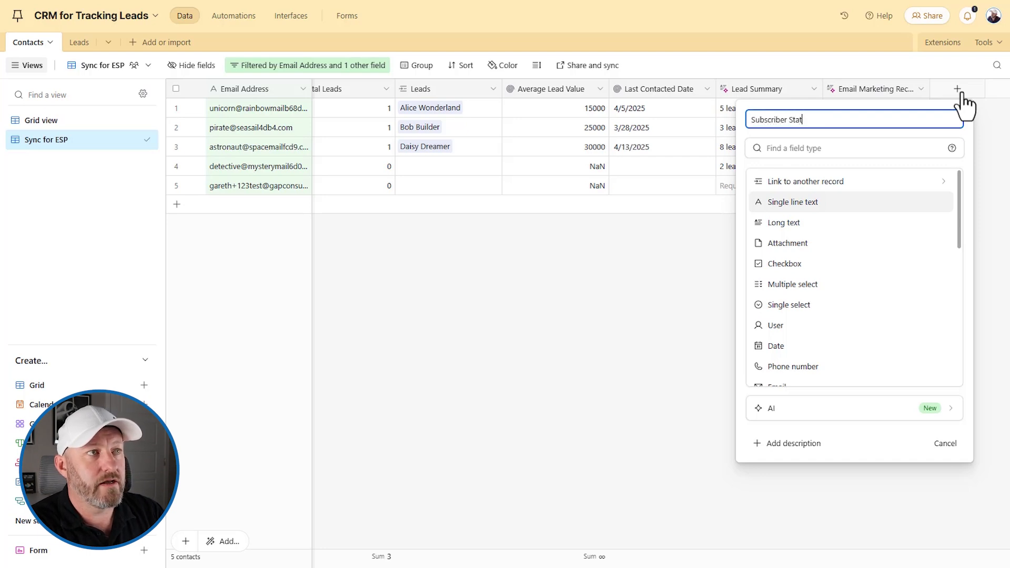
type("us Last Mod")
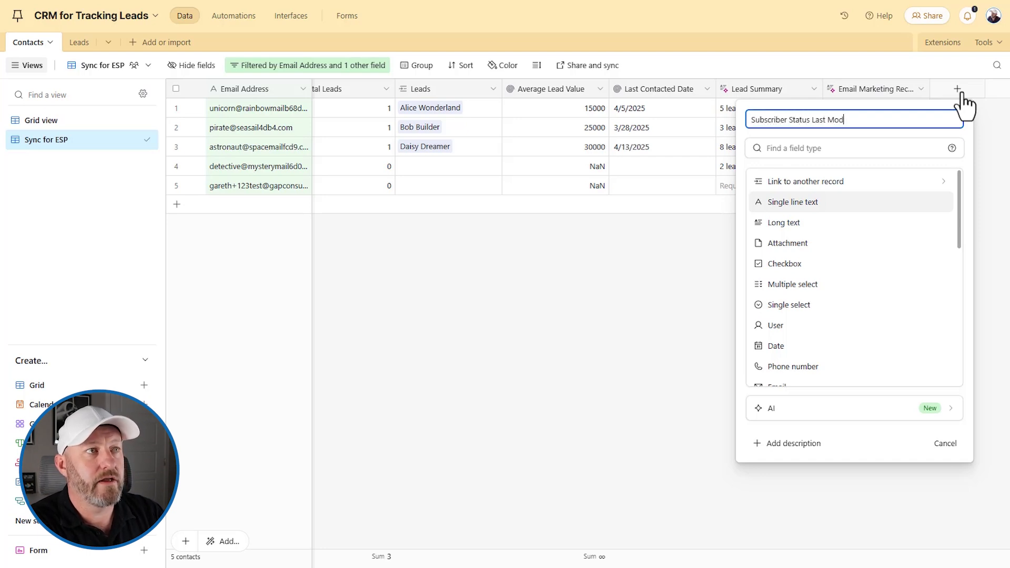
key("Tab")
type("las")
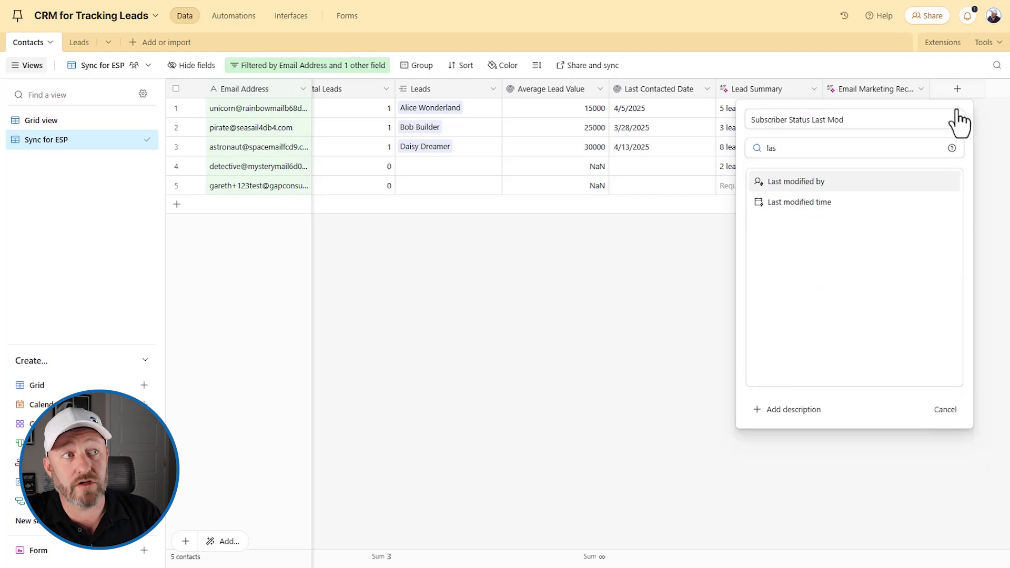
left_click(849, 200)
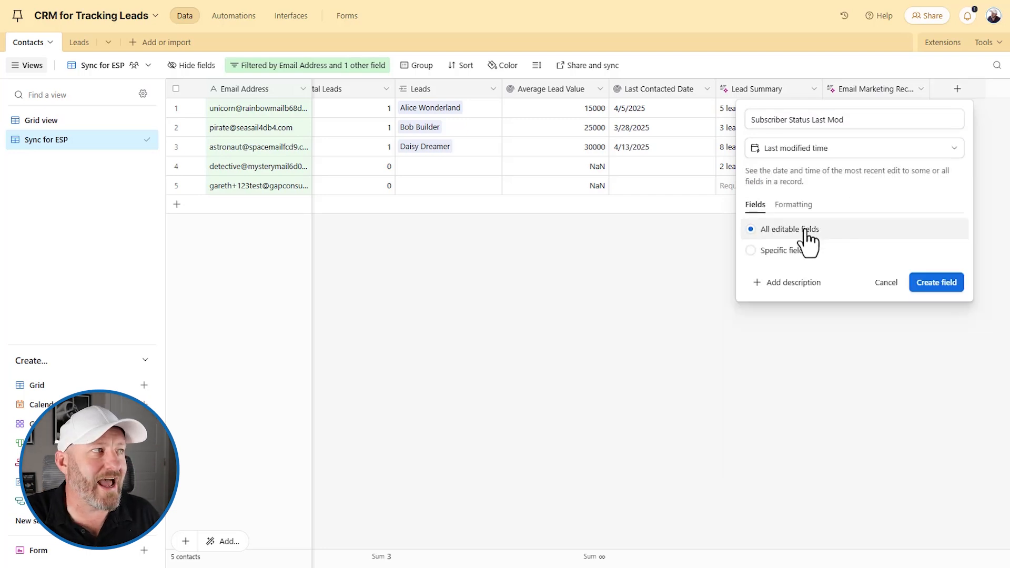
left_click(773, 252)
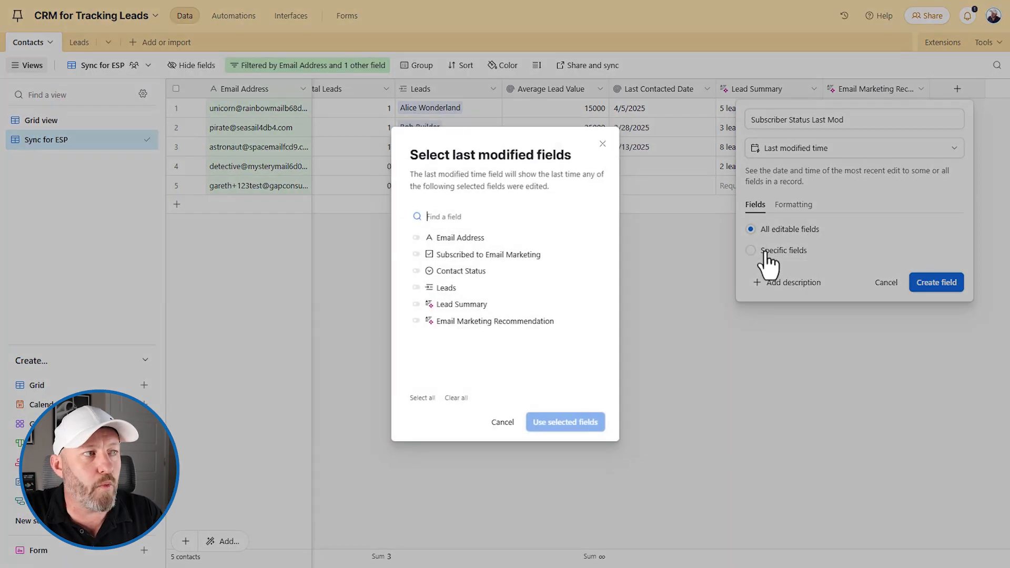
left_click(458, 254)
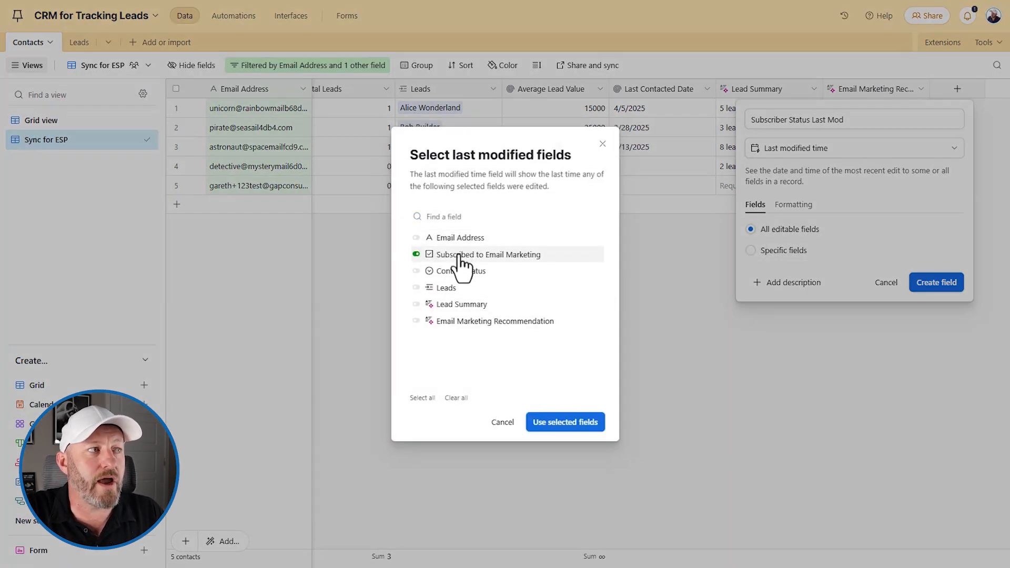
left_click(556, 426)
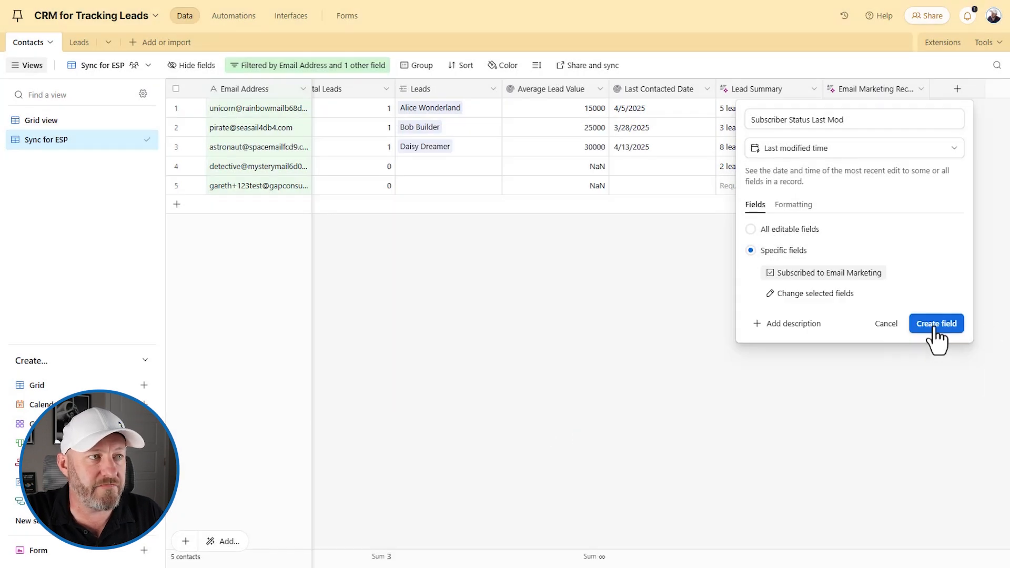
left_click(951, 328)
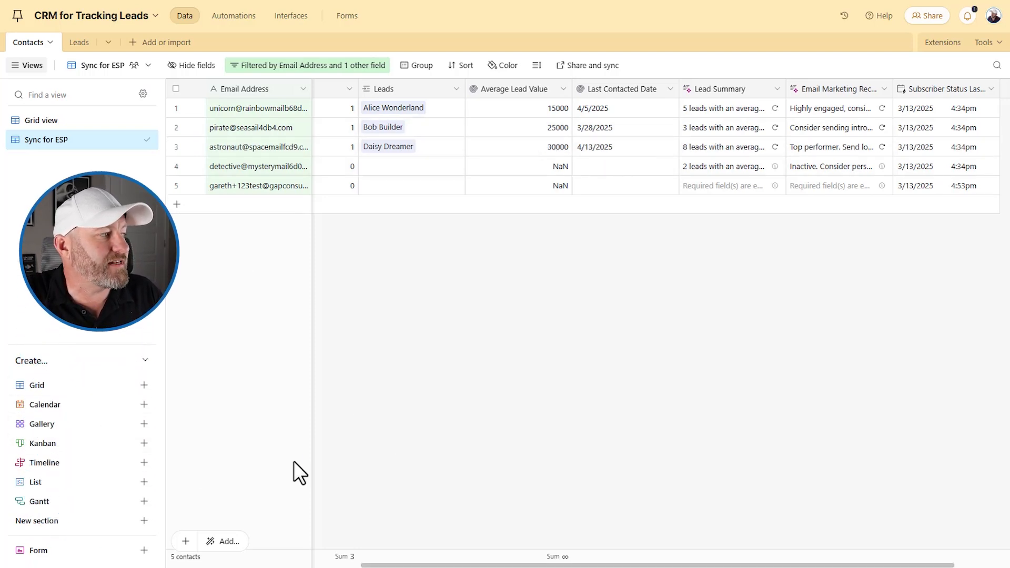
left_click(63, 391)
- Create a new grid view named 'Unsubscribe from ESP'
type("Unsubs")
key("BackSpace")
key("BackSpace")
type("u")
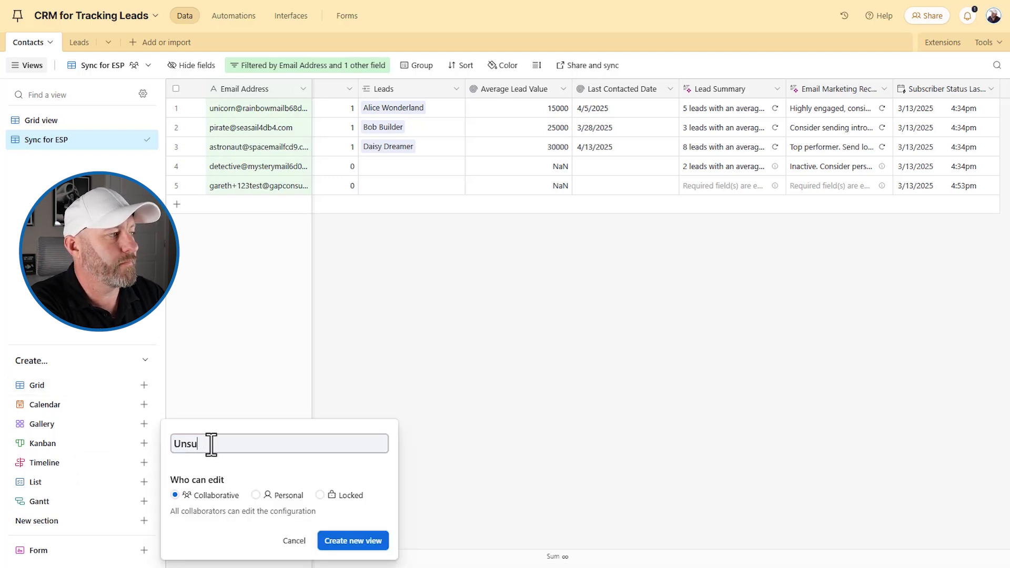
type("bscribe f")
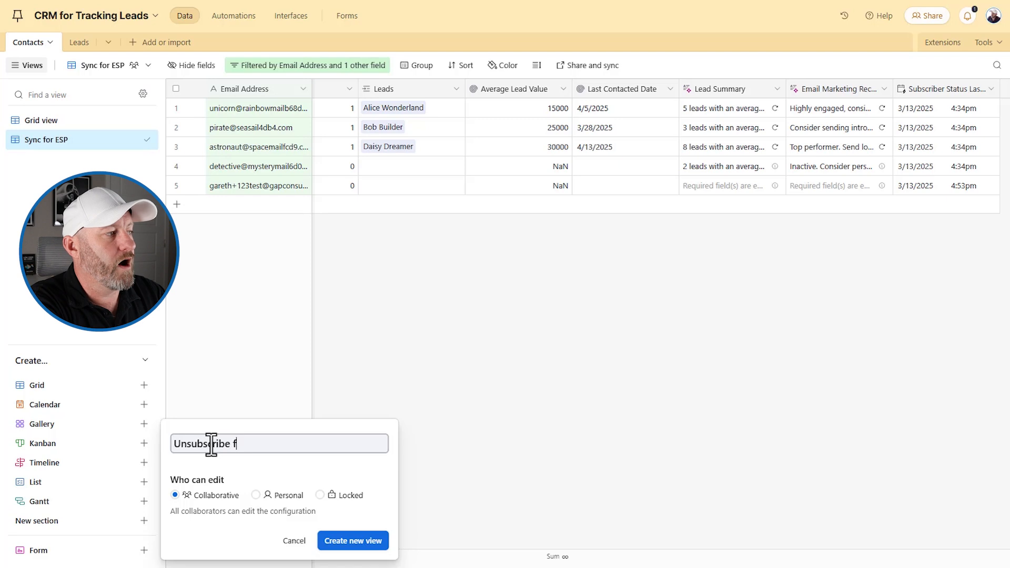
type("rom Emai")
key("BackSpace")
key("BackSpace")
key("BackSpace")
type("SP")
left_click(357, 541)
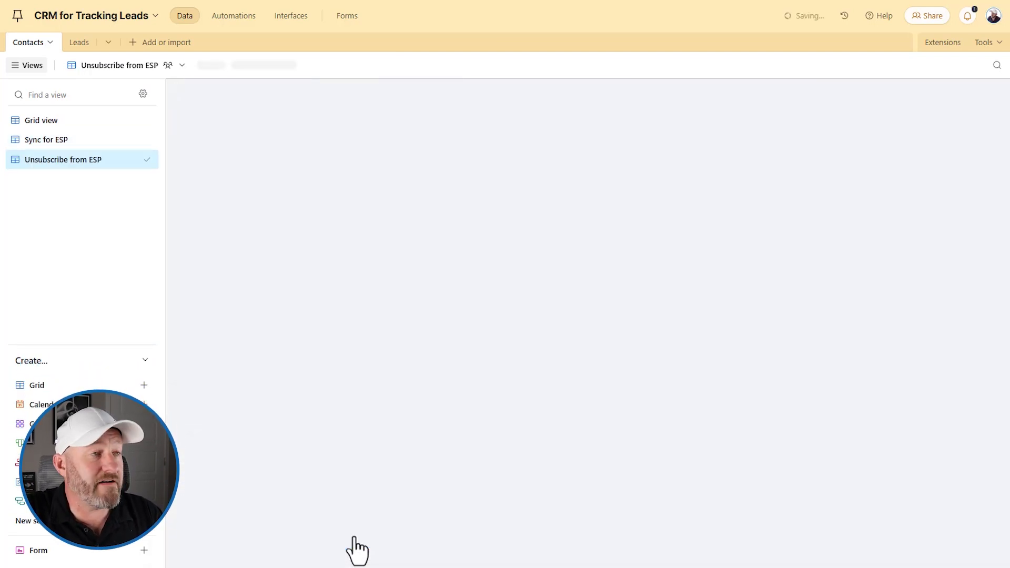
left_click(365, 205)
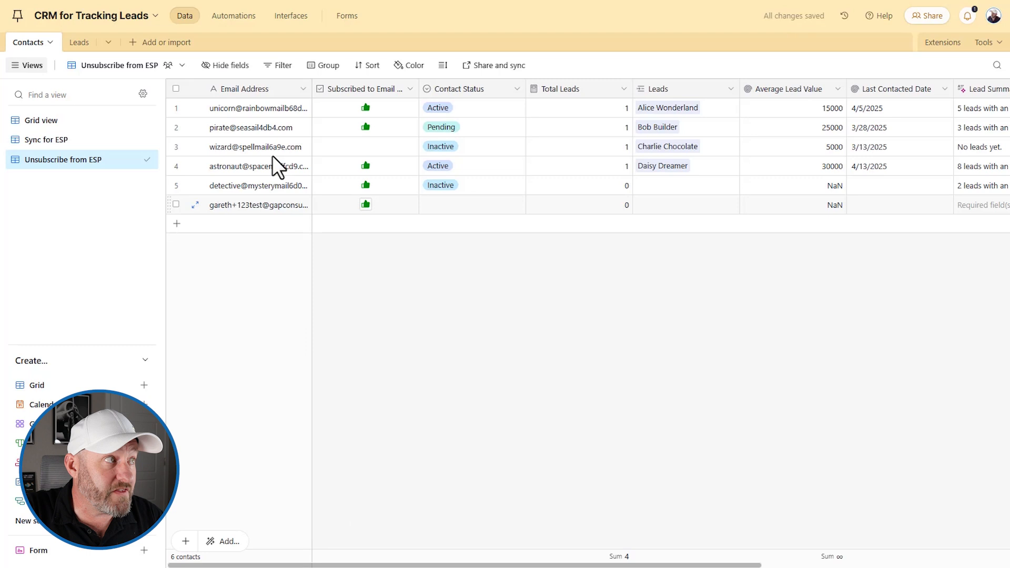
- Filter the view to Email Address is not empty and Subscribed to Email Marketing unchecked
left_click(281, 70)
left_click(308, 113)
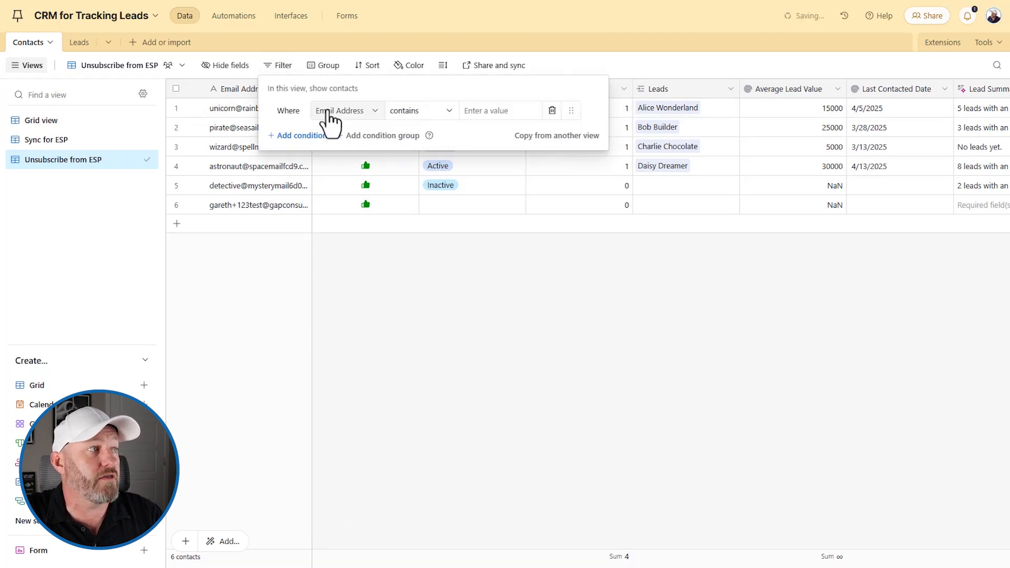
left_click(412, 120)
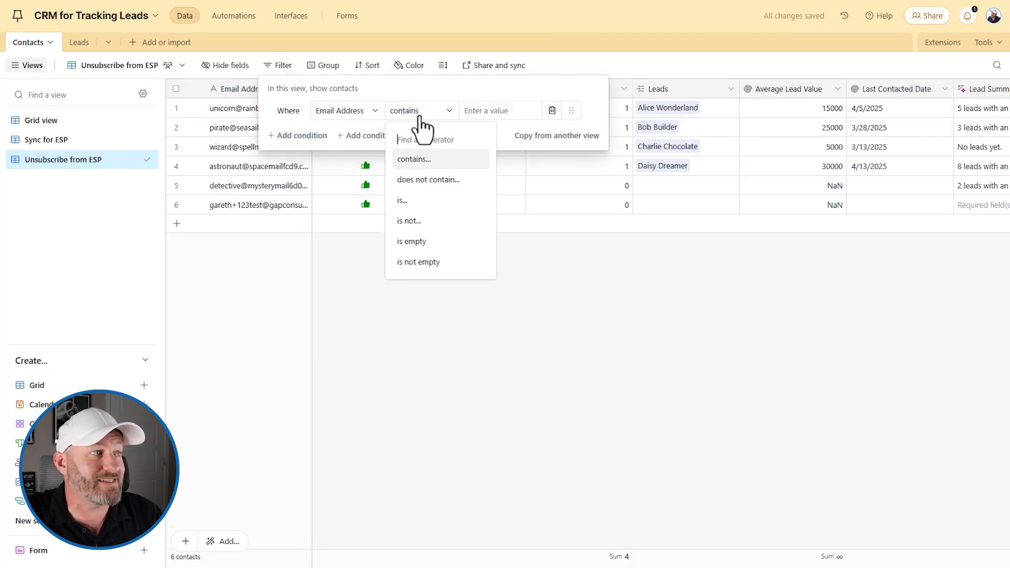
left_click(446, 262)
left_click(324, 136)
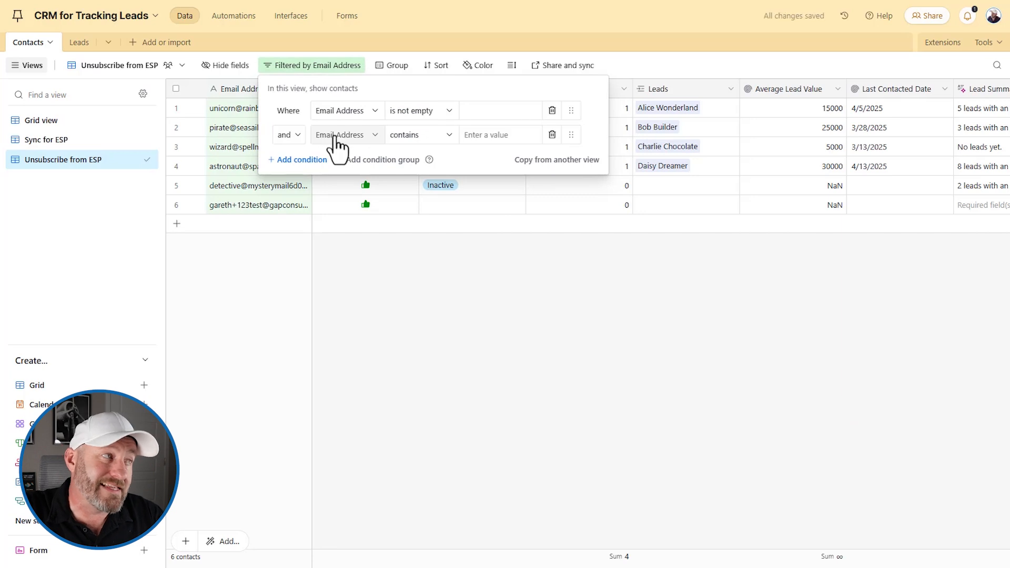
left_click(334, 136)
left_click(368, 204)
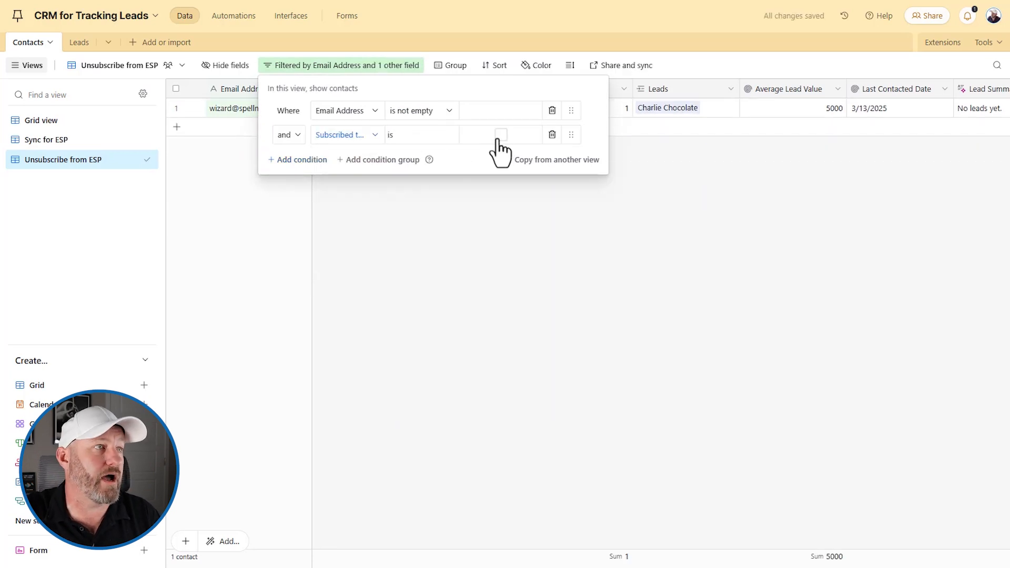
left_click(494, 255)
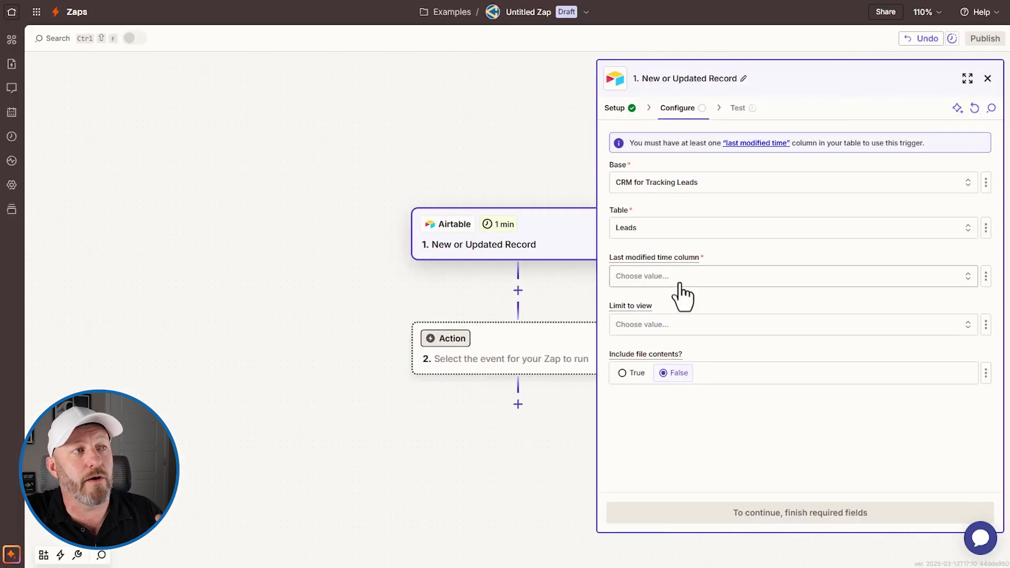
- Refresh the trigger fields, switch Table to Contacts, and use Subscriber Status Last Mod as last-modified column
left_click(682, 277)
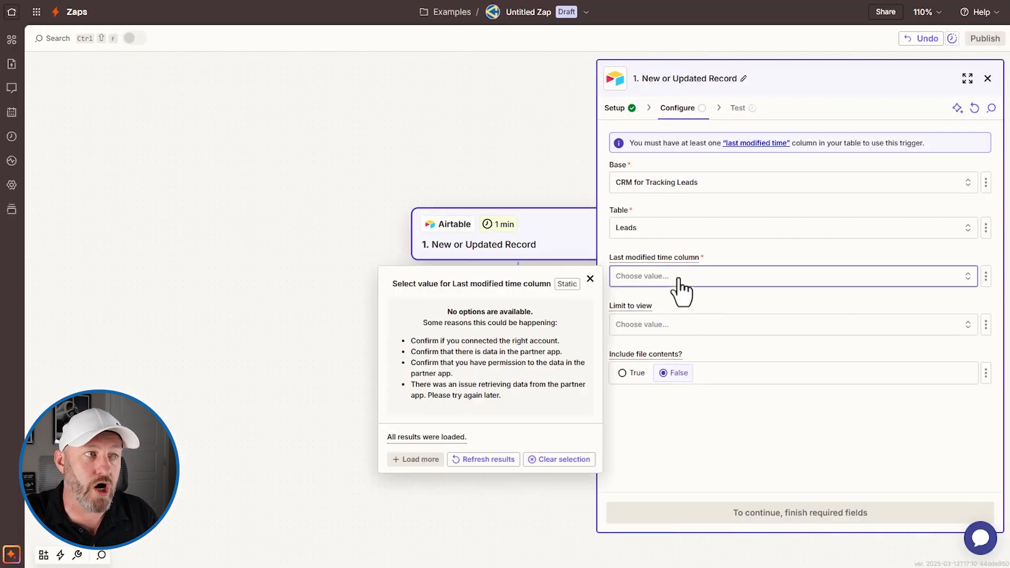
left_click(760, 251)
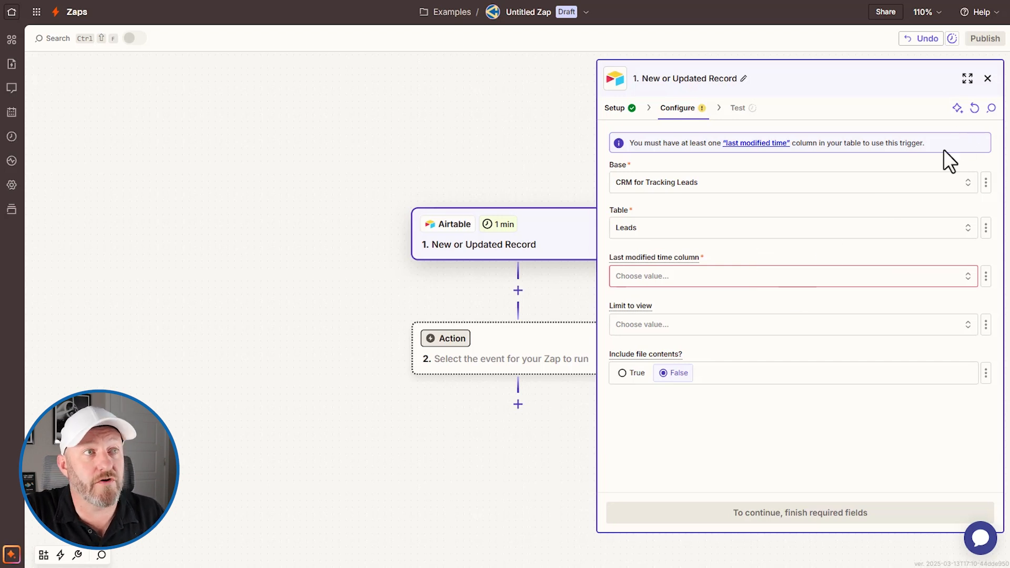
left_click(975, 109)
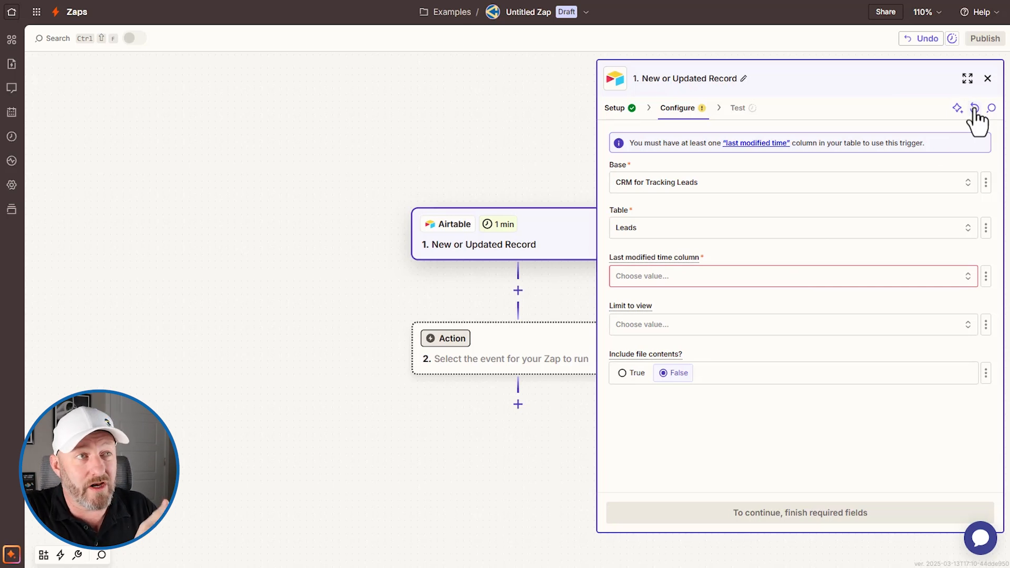
left_click(801, 277)
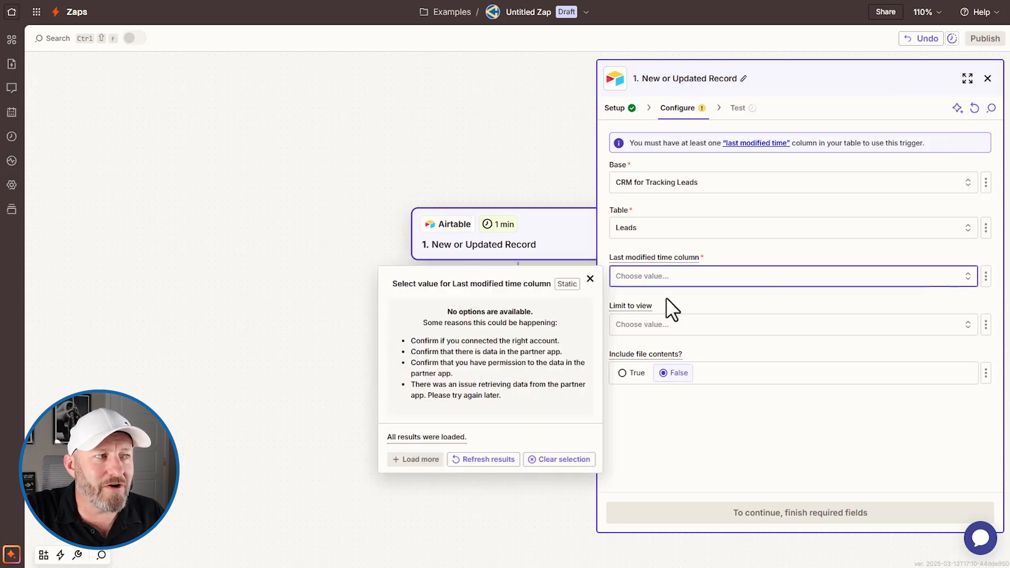
left_click(724, 233)
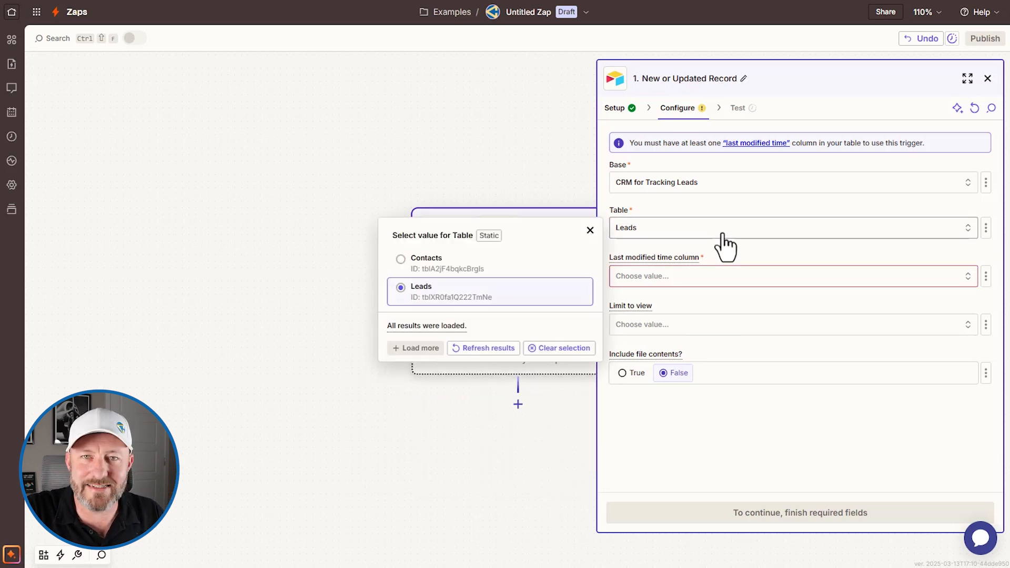
left_click(492, 267)
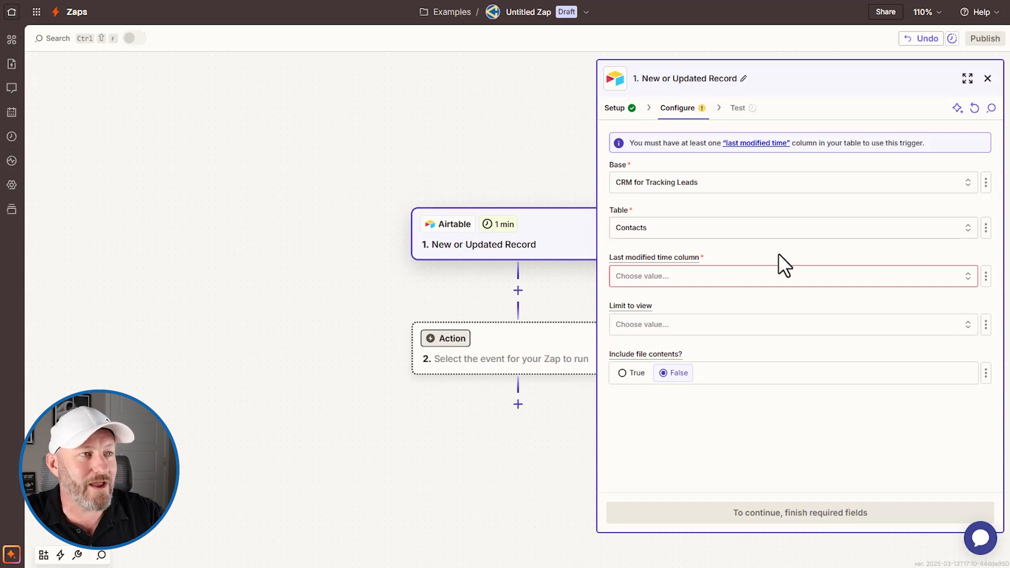
left_click(773, 289)
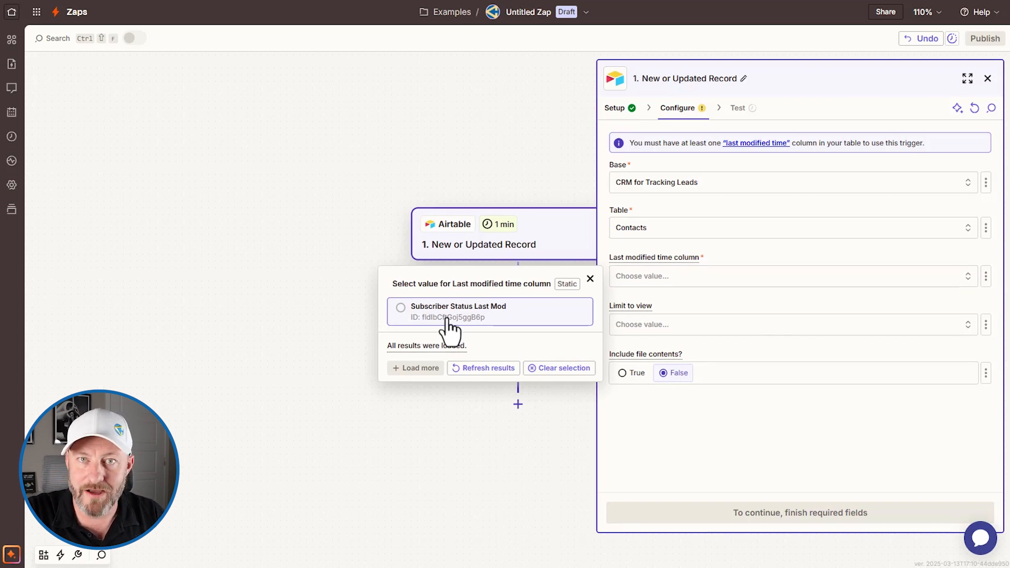
left_click(513, 315)
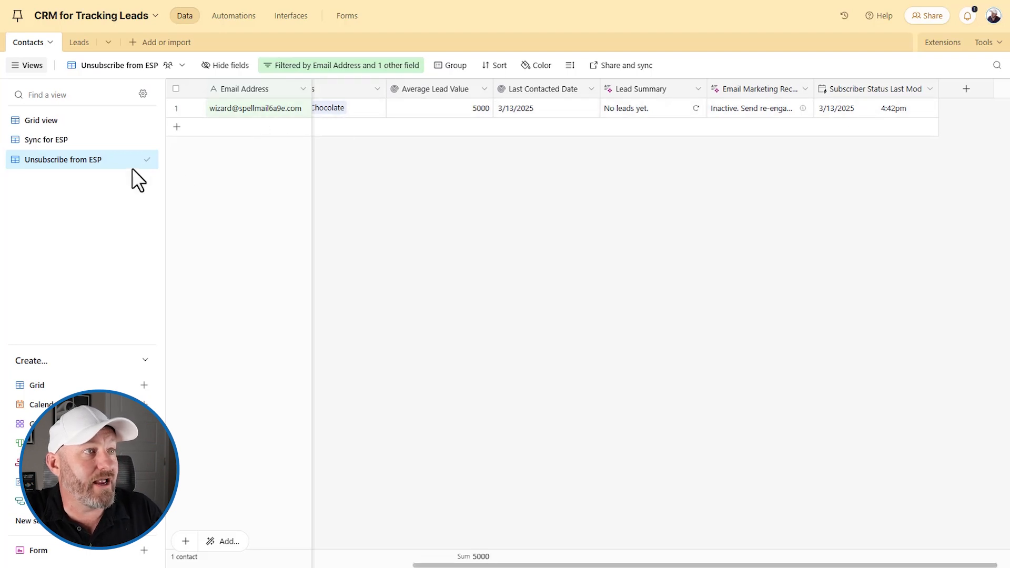
- In the full Contacts grid, tick and untick row 3's subscribe box so its timestamp reads 5:01pm
left_click(55, 122)
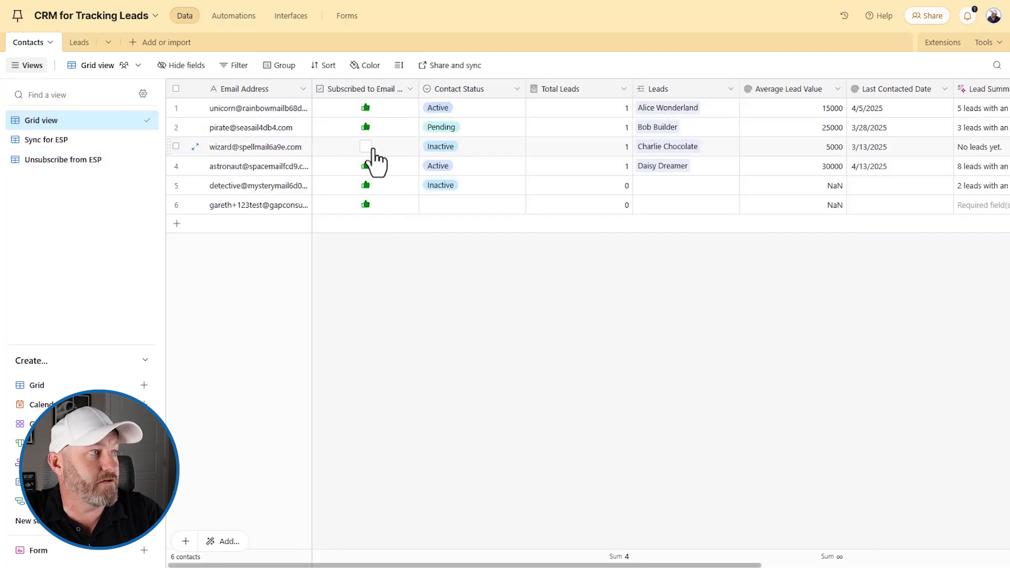
left_click(367, 148)
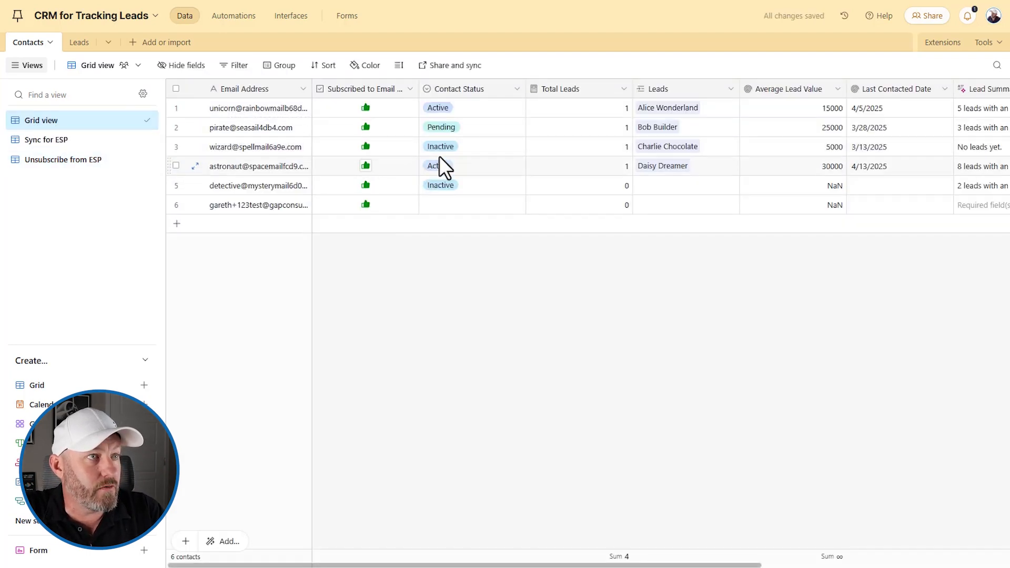
scroll(623, 152, "right", 5)
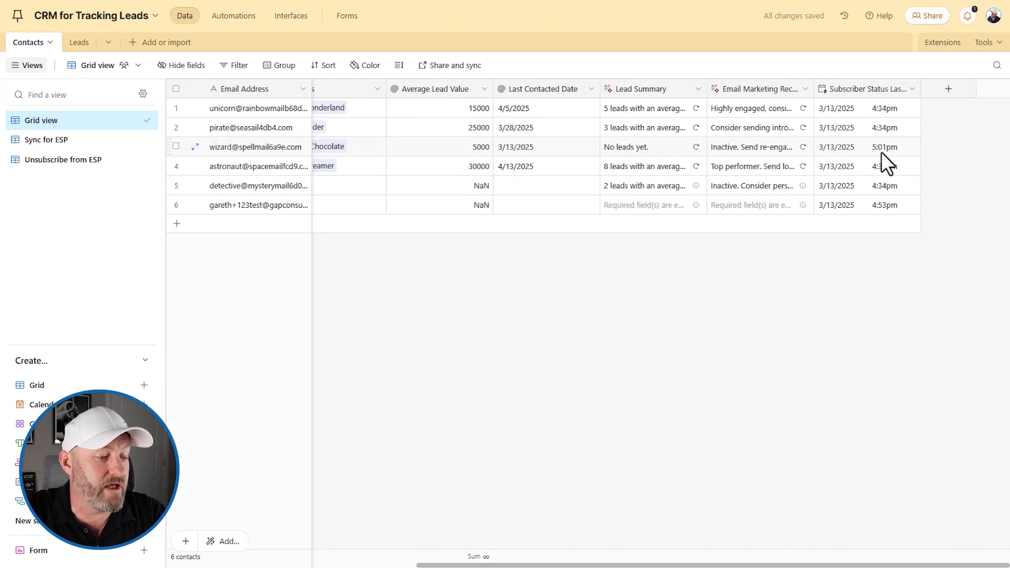
scroll(676, 151, "left", 5)
left_click(367, 147)
scroll(813, 161, "right", 5)
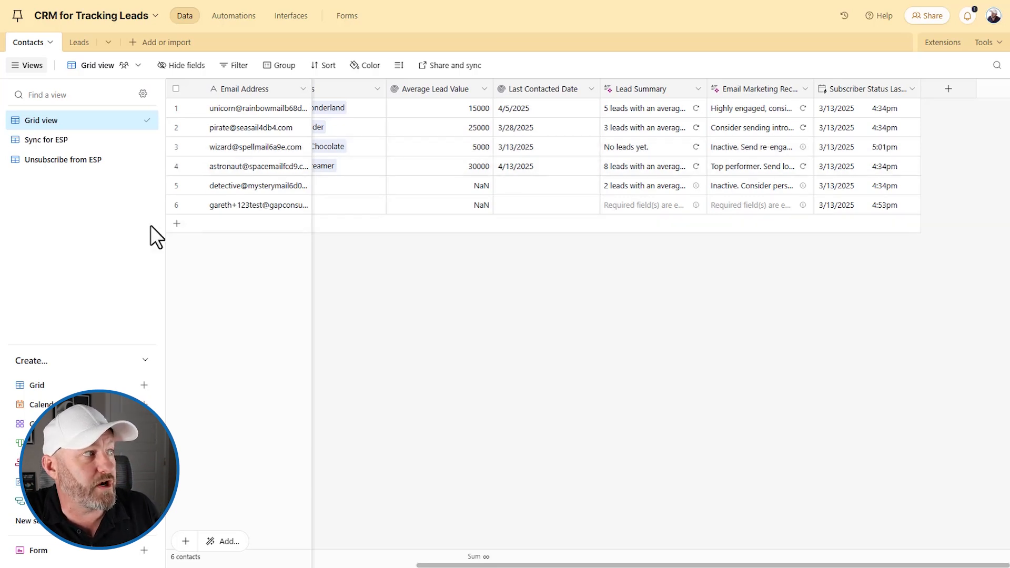
- Limit the Airtable trigger to the Unsubscribe from ESP view
left_click(82, 161)
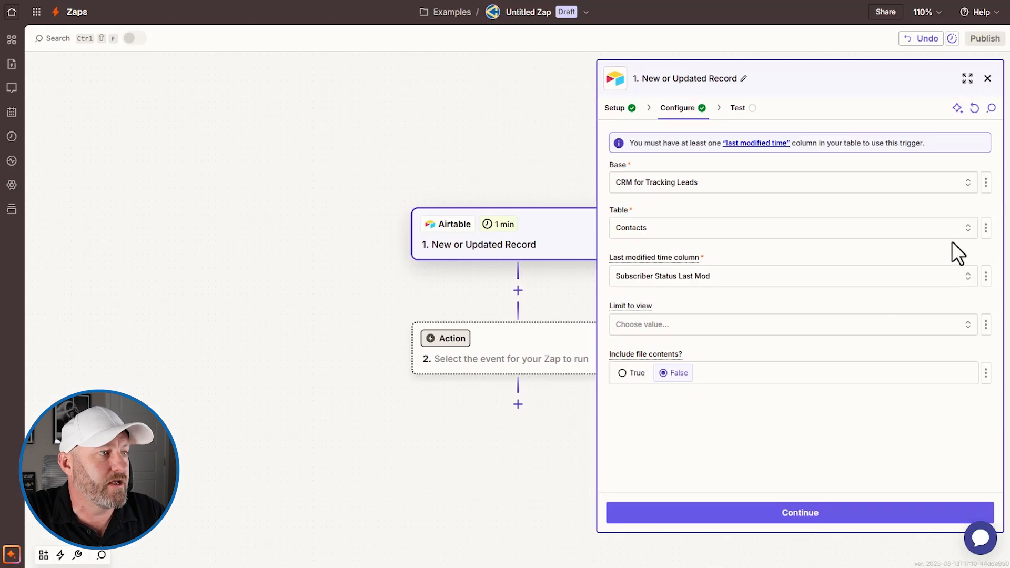
left_click(680, 326)
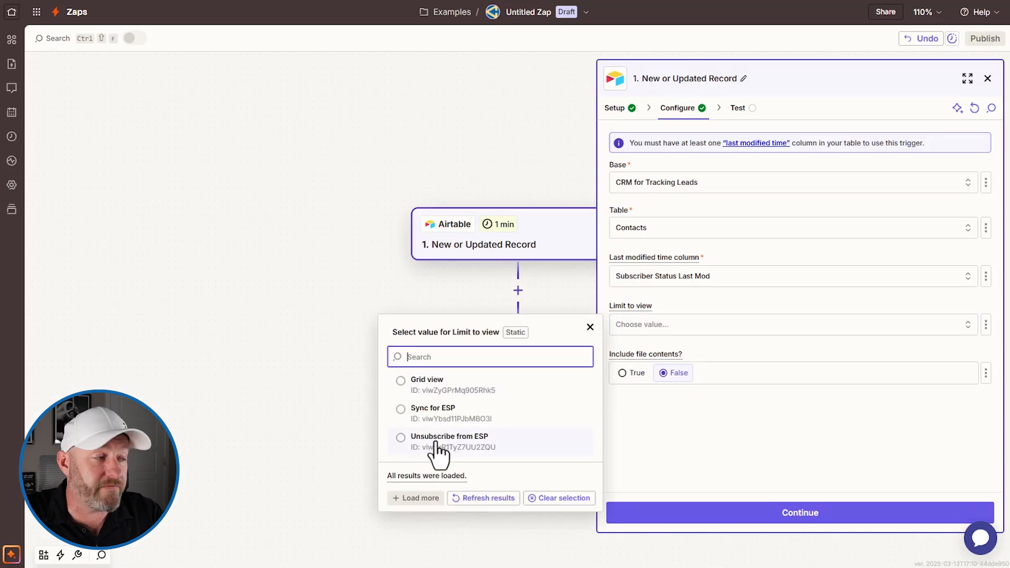
left_click(437, 441)
left_click(794, 520)
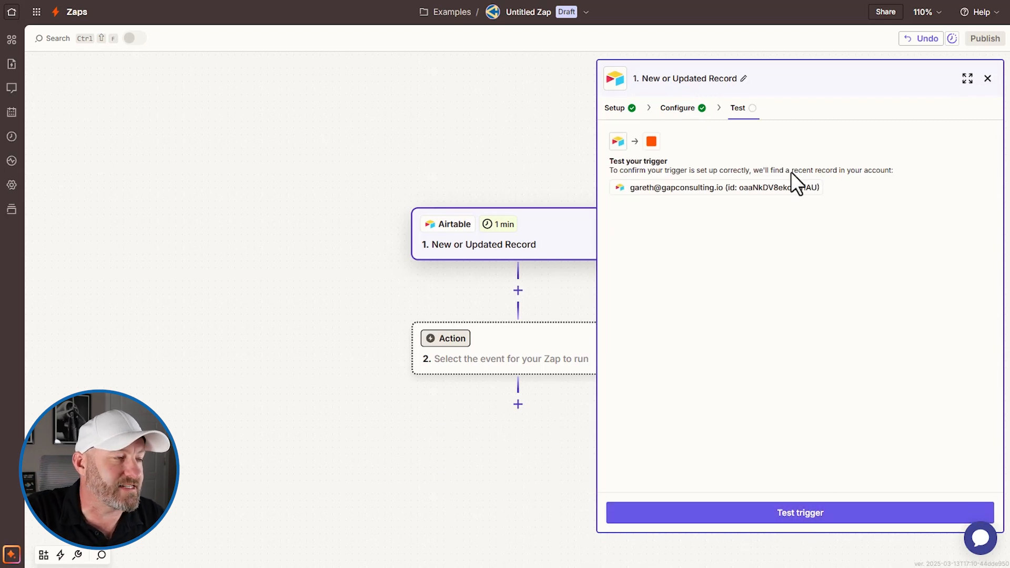
- Test the trigger and continue with the returned Record A
left_click(772, 514)
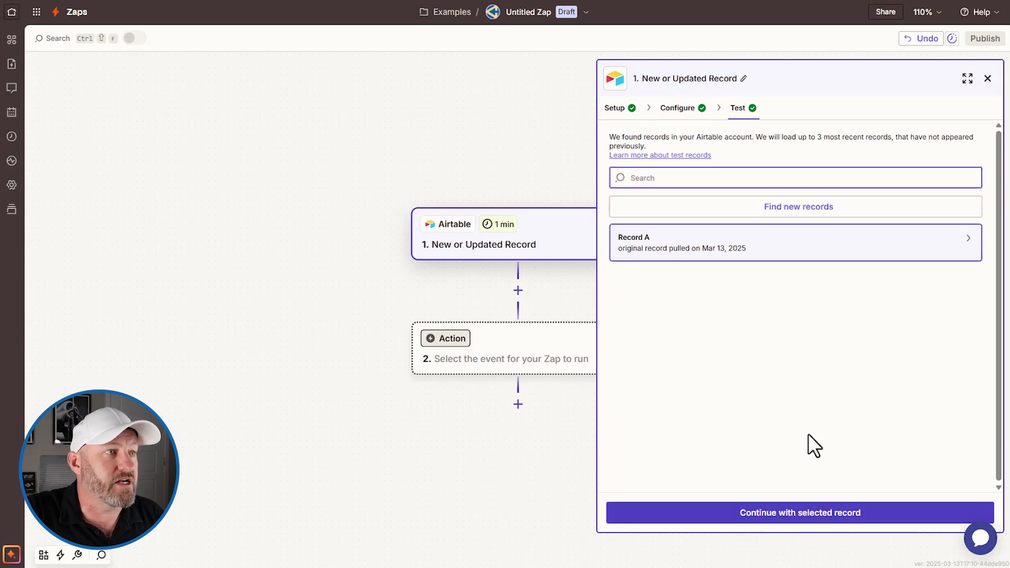
left_click(714, 257)
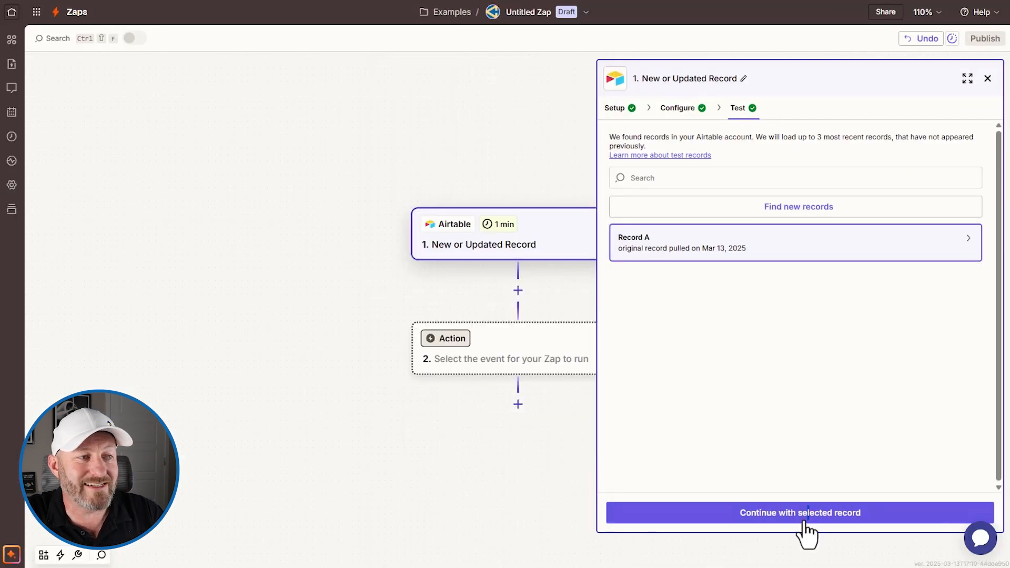
left_click(814, 521)
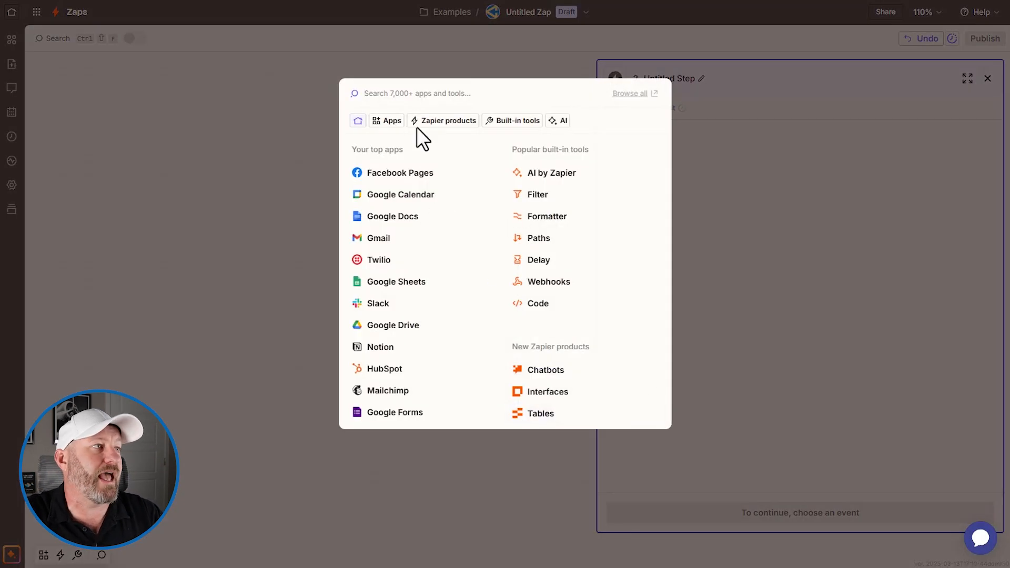
- Choose Mailchimp as the app for step 2
left_click(404, 95)
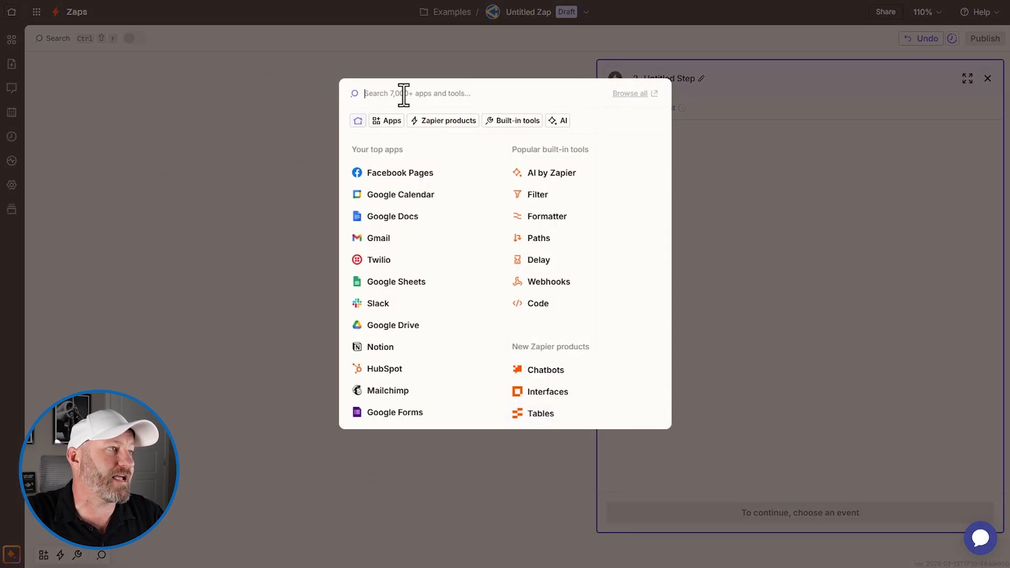
type("mail")
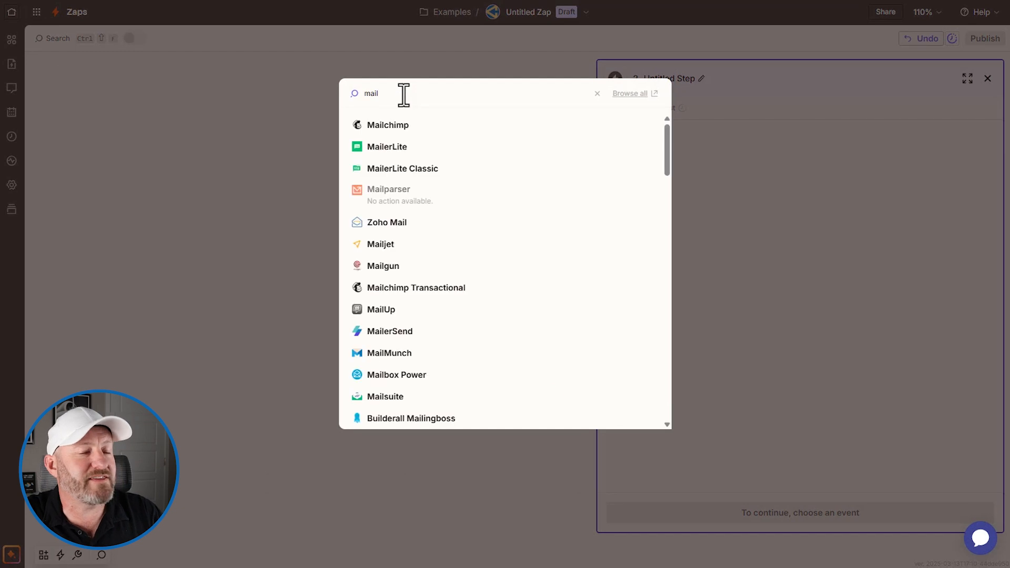
left_click(406, 128)
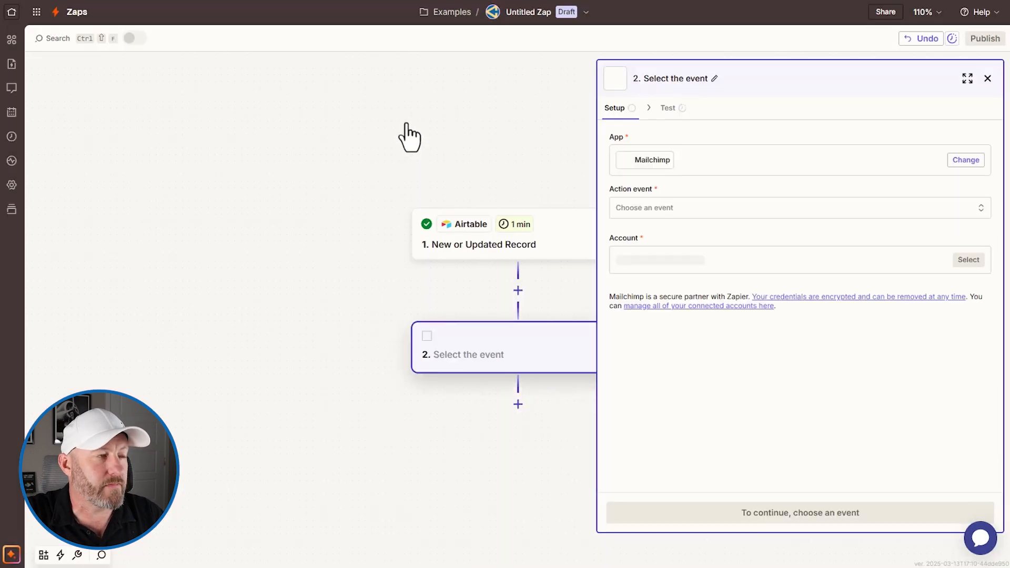
- Select Mailchimp's Add/Update Subscriber as the action event
left_click(689, 216)
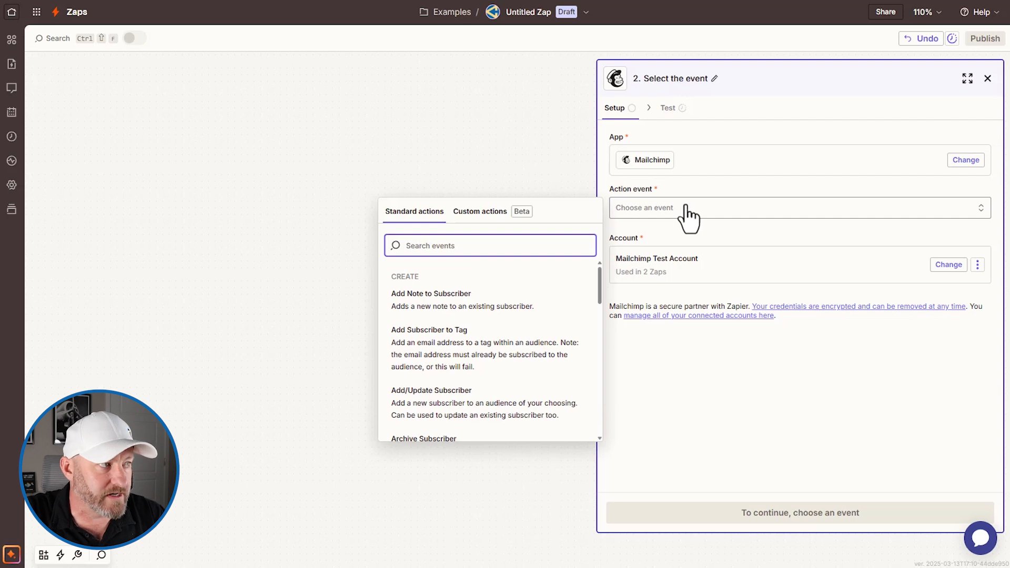
scroll(515, 337, "down", 2)
scroll(525, 334, "down", 2)
left_click(505, 291)
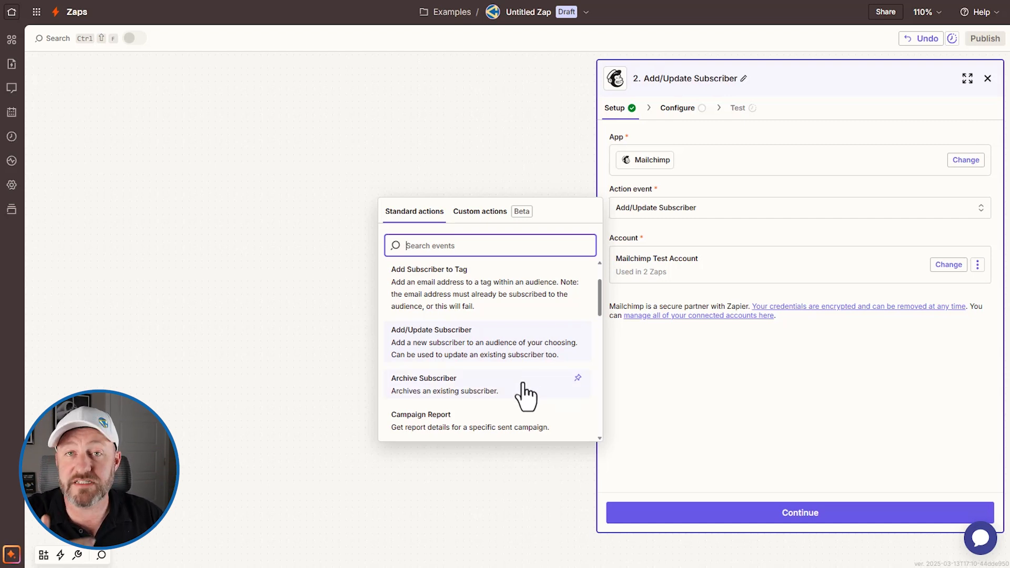
scroll(524, 395, "down", 5)
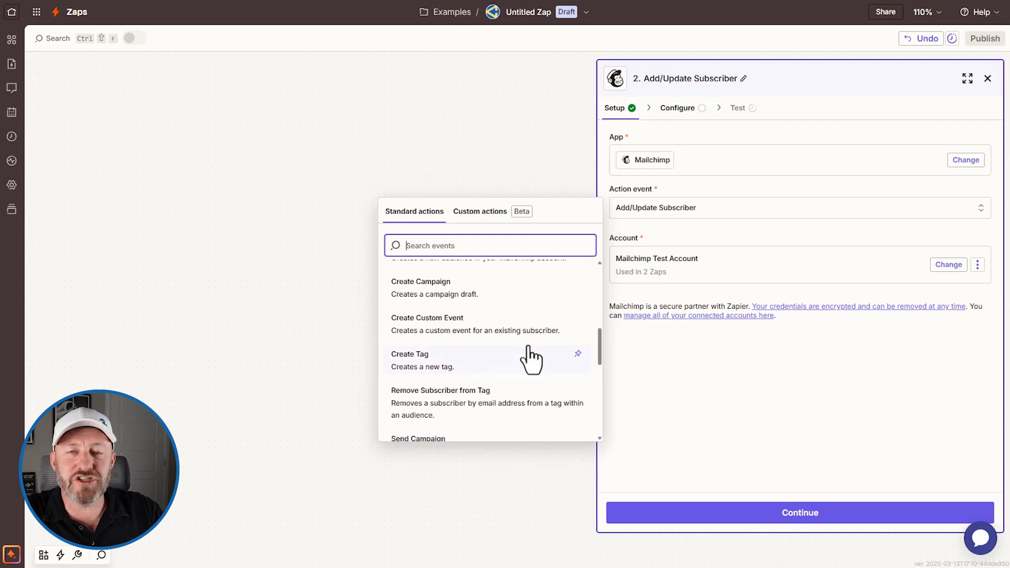
scroll(531, 360, "down", 5)
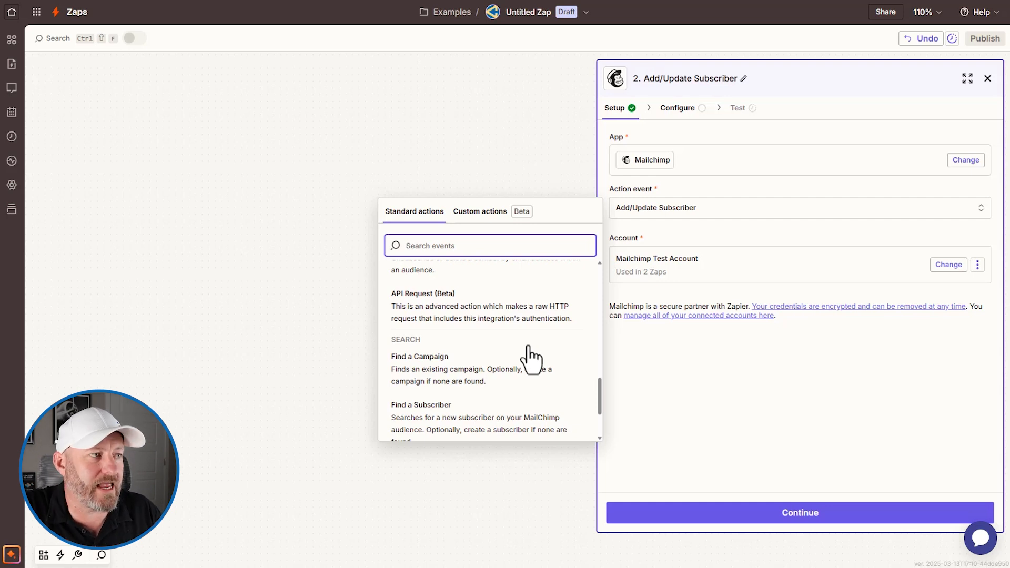
scroll(505, 345, "up", 3)
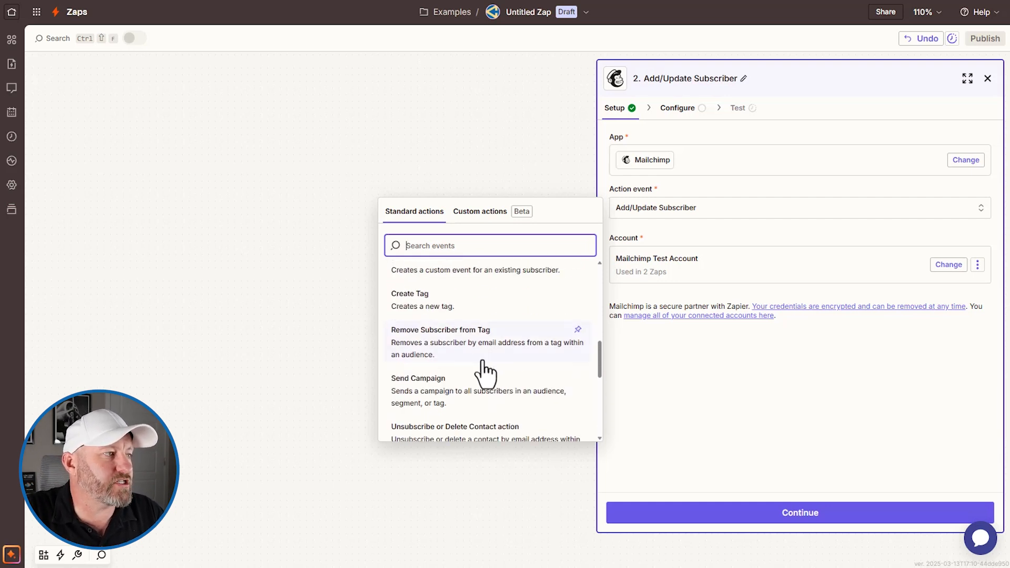
scroll(469, 403, "down", 2)
scroll(441, 344, "up", 1)
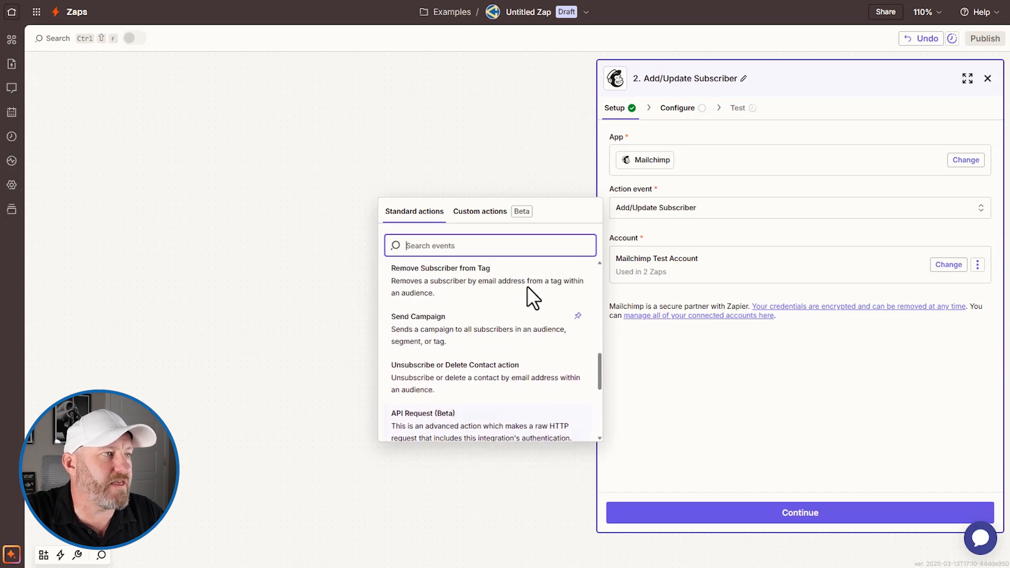
scroll(432, 342, "up", 5)
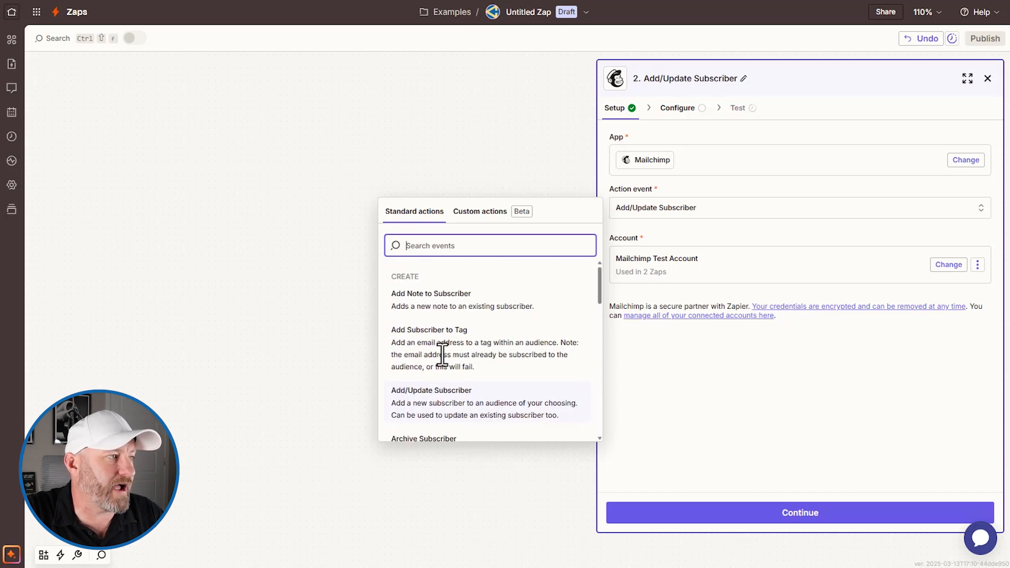
left_click(451, 405)
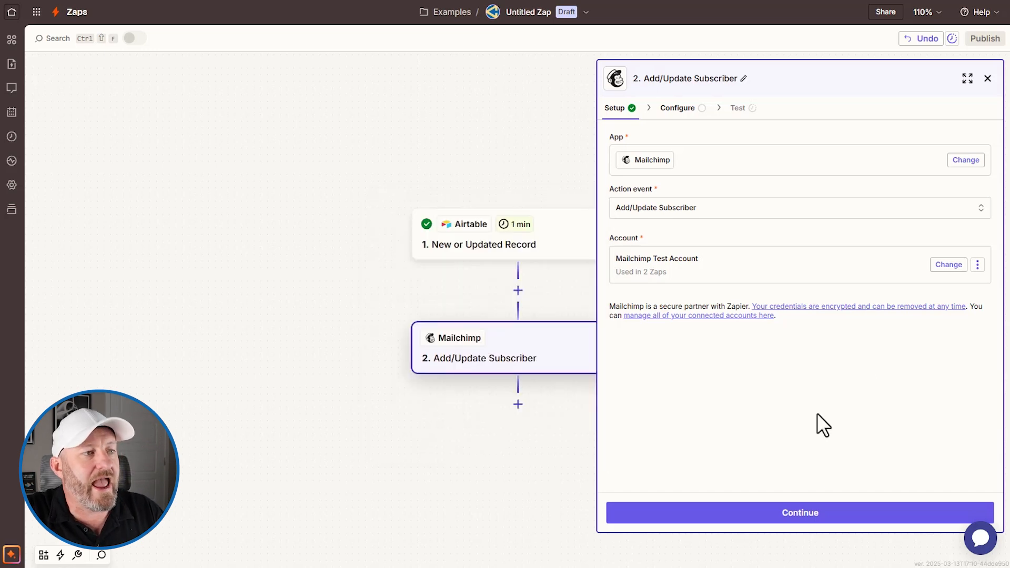
left_click(801, 522)
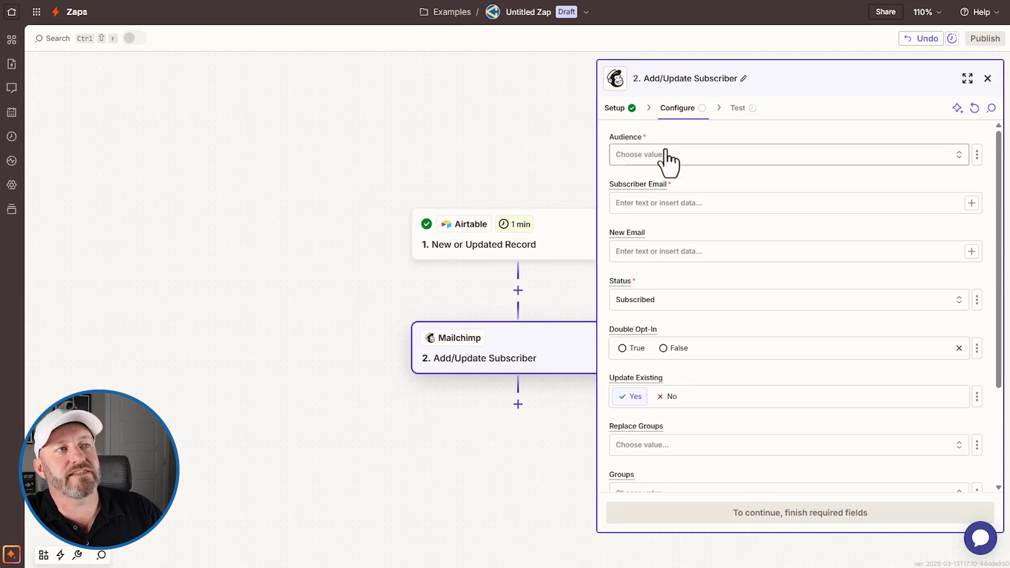
- Set the audience to Test Account and map Airtable's Email Address into Subscriber Email
left_click(664, 156)
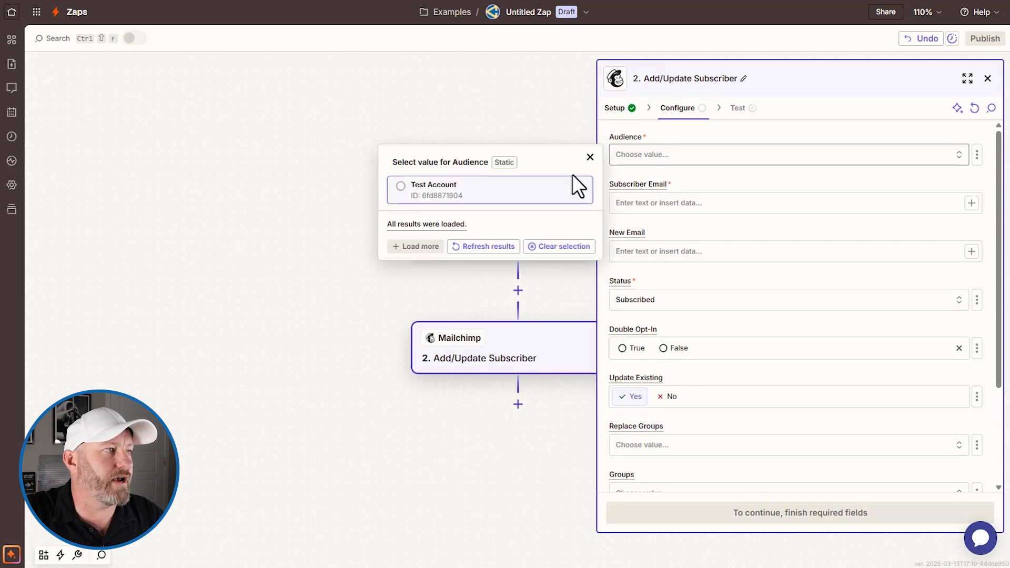
left_click(497, 199)
left_click(668, 204)
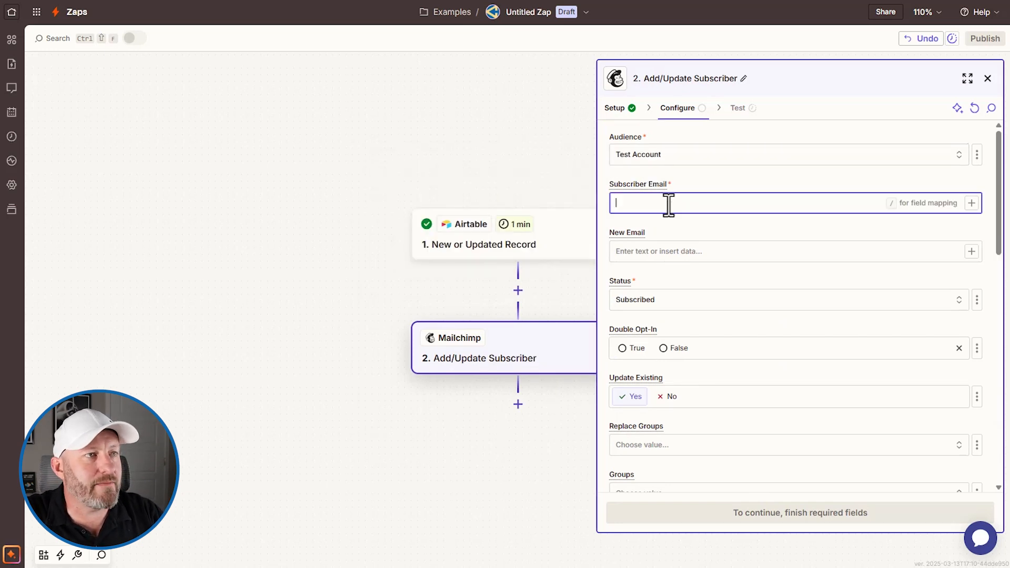
left_click(967, 208)
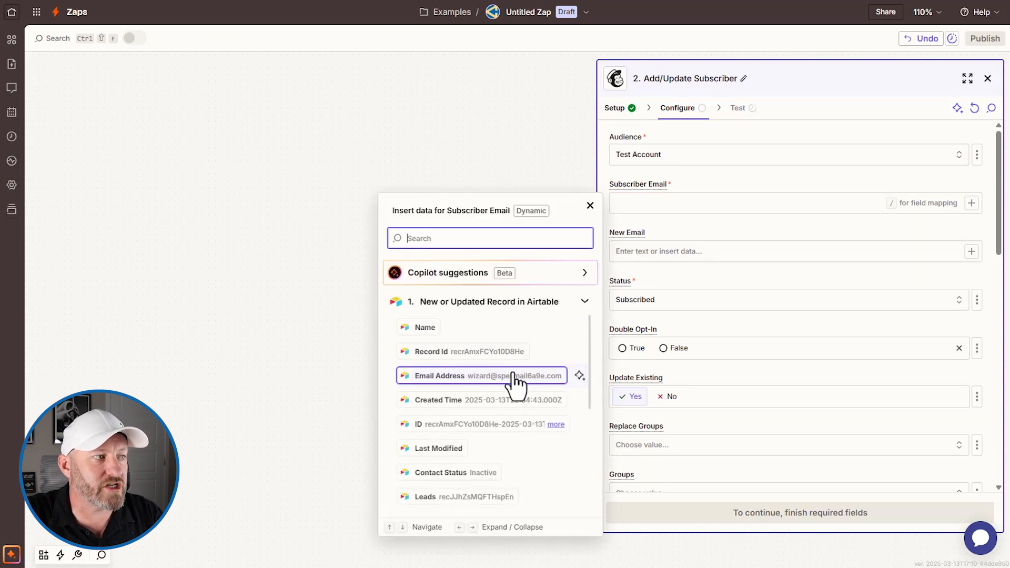
left_click(440, 380)
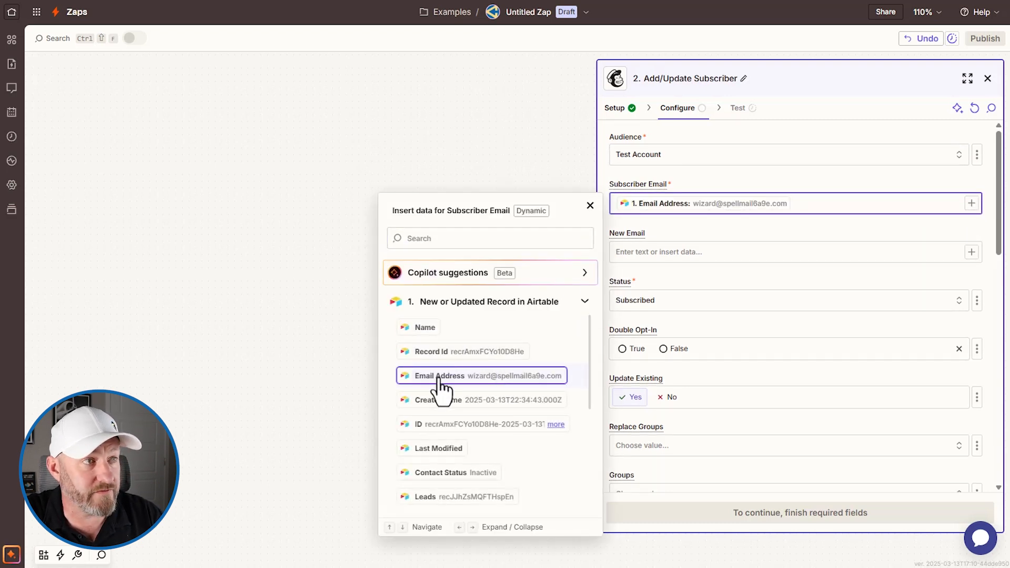
left_click(787, 278)
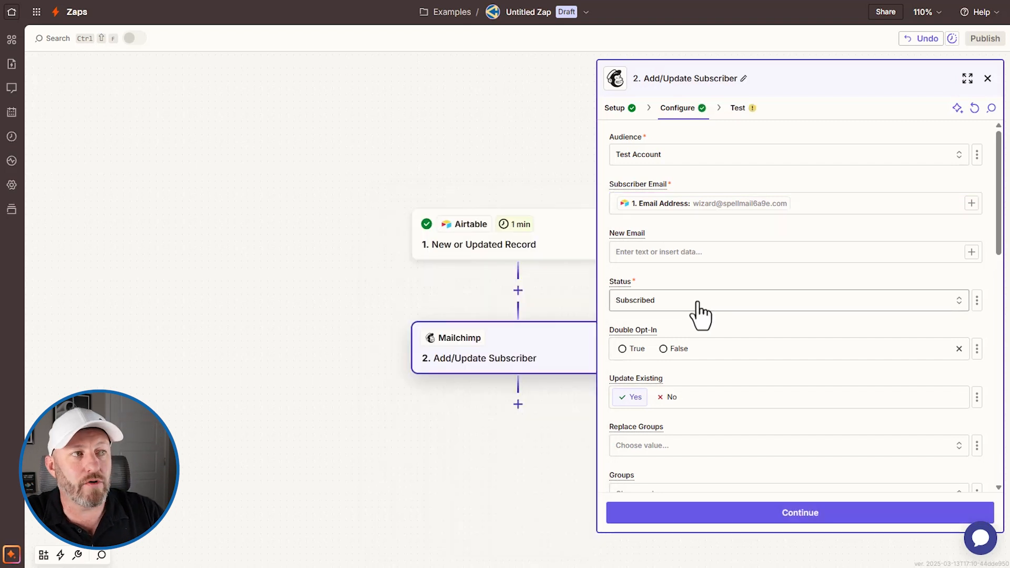
- Set subscriber Status to Unsubscribed, skip the test, and publish the zap
left_click(698, 303)
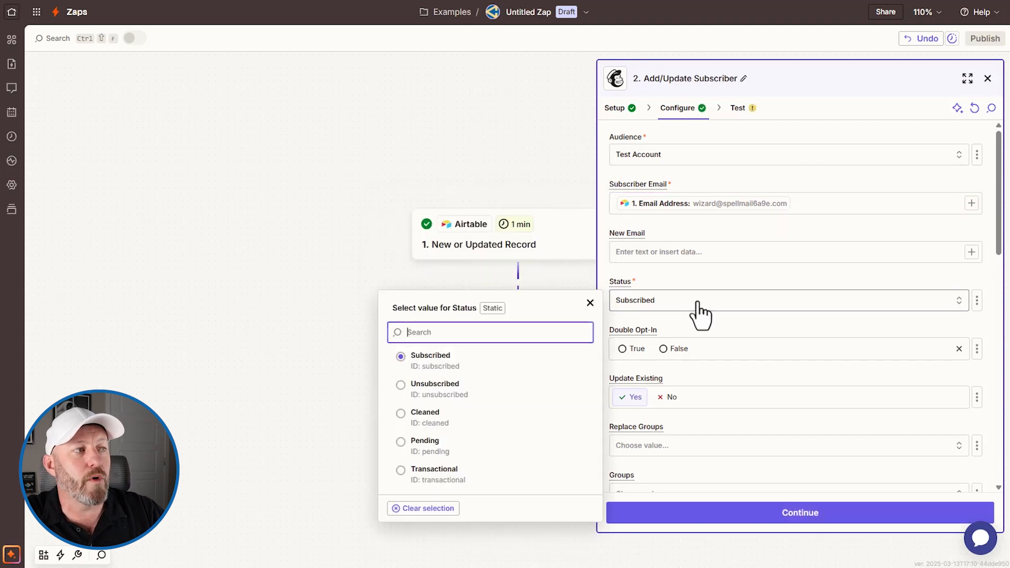
left_click(446, 396)
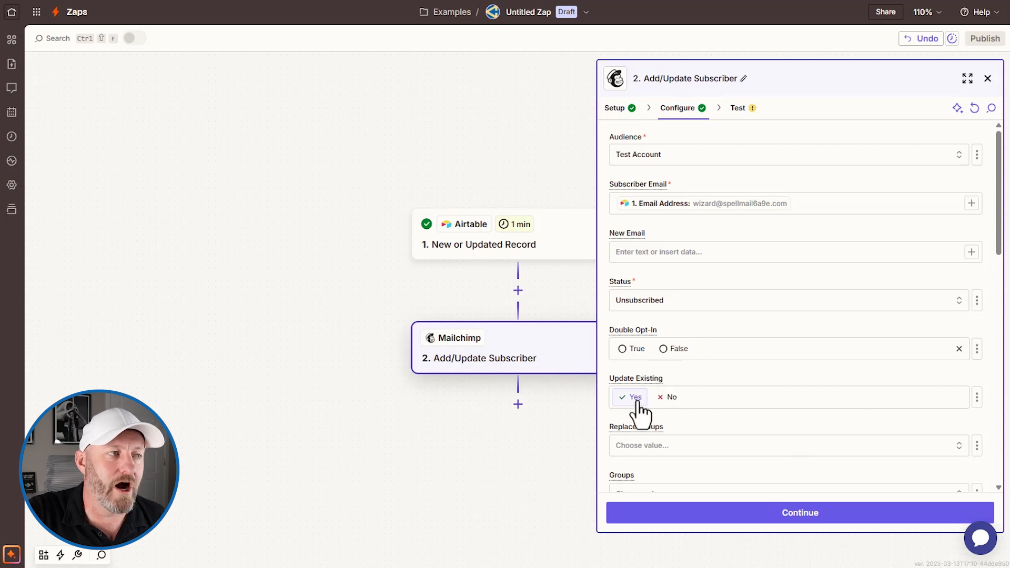
scroll(798, 399, "down", 5)
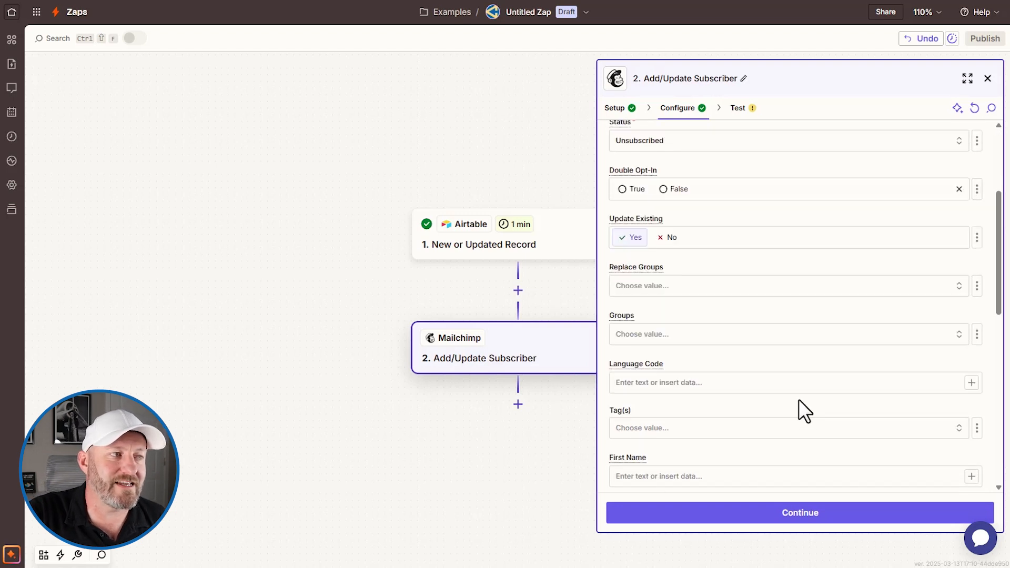
left_click(796, 510)
left_click(708, 518)
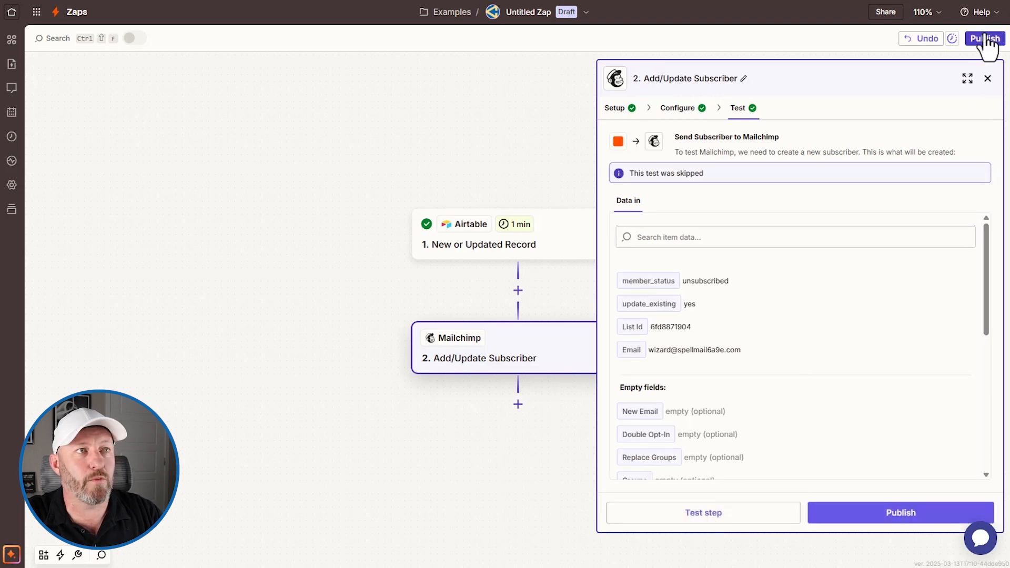
left_click(984, 39)
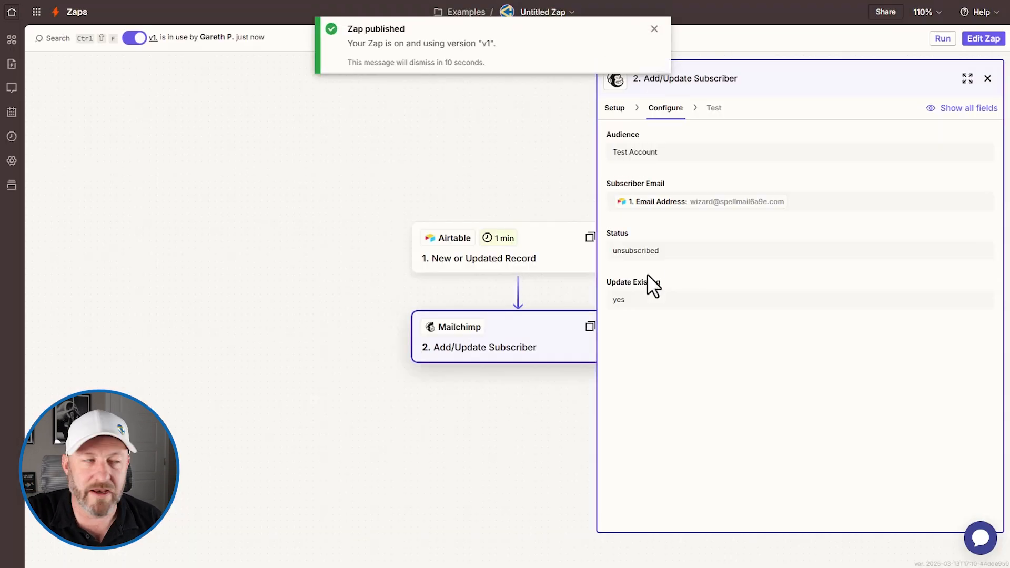
- In the Contacts Overview interface, untick the sixth test contact's Subscribed to Email Marketing box
left_click(813, 0)
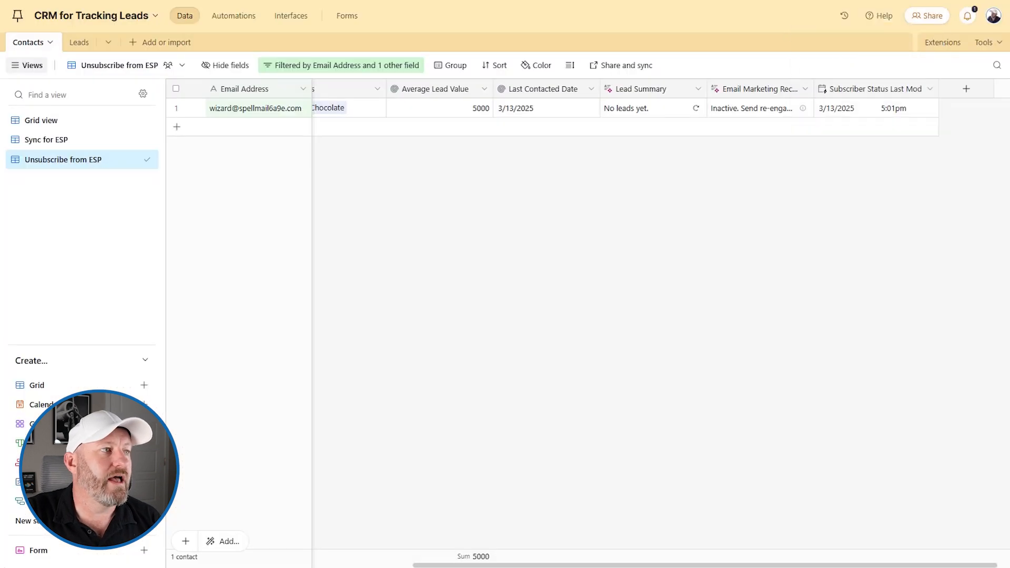
left_click(277, 16)
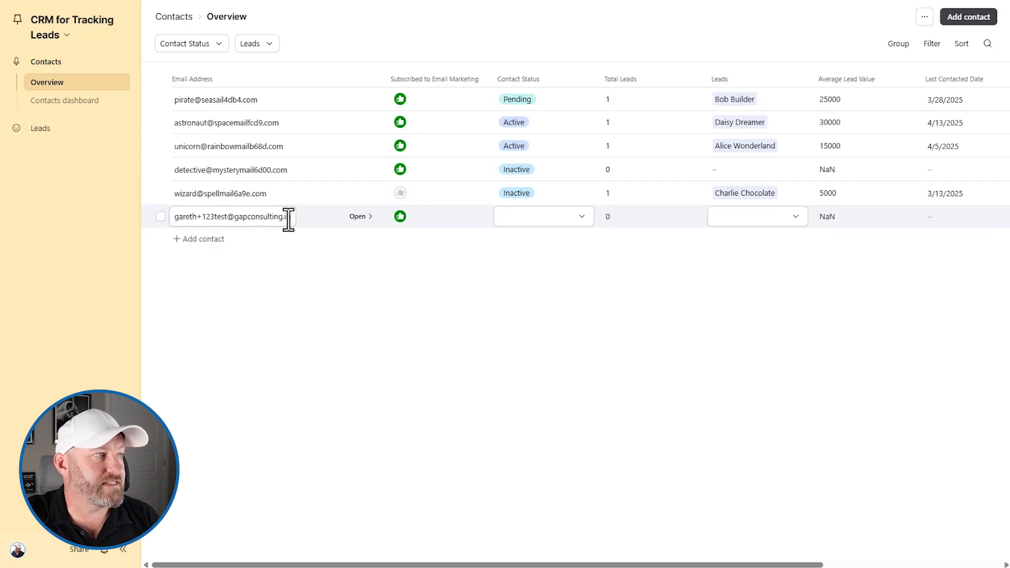
left_click(400, 217)
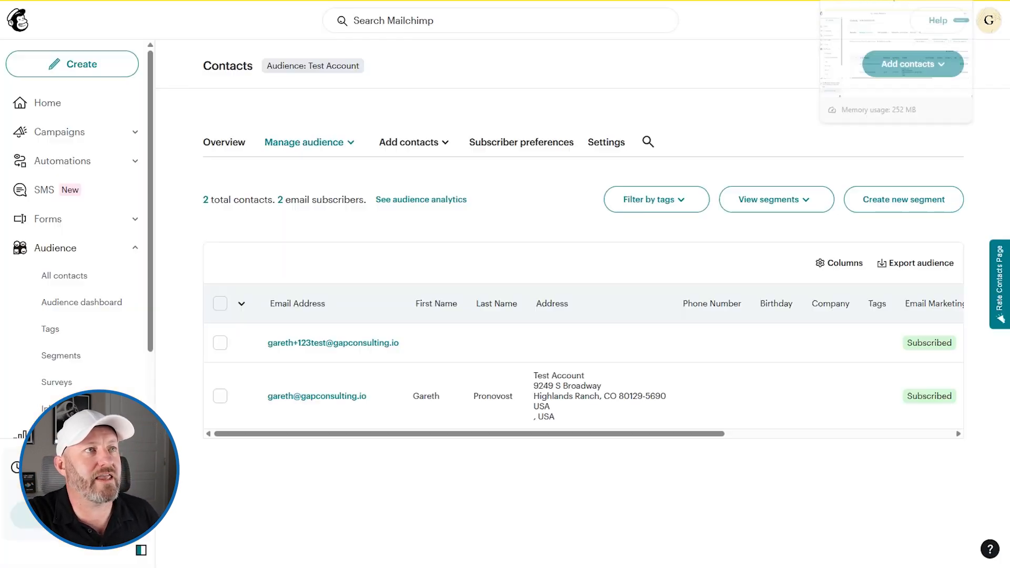
left_click(447, 203)
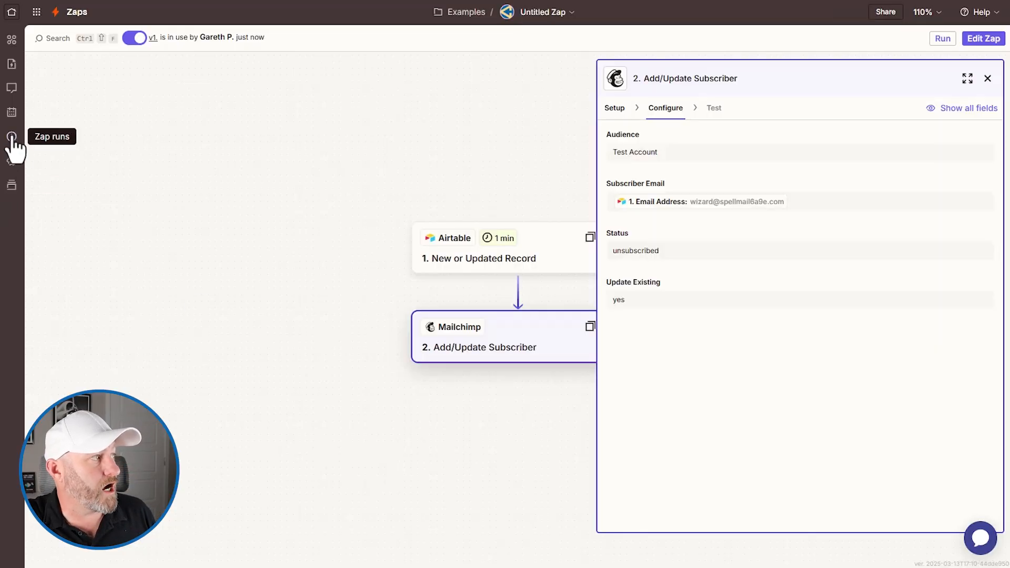
- Open the zap's run history and view the successful run's details: 1 Airtable record, 1 Mailchimp subscriber
left_click(11, 138)
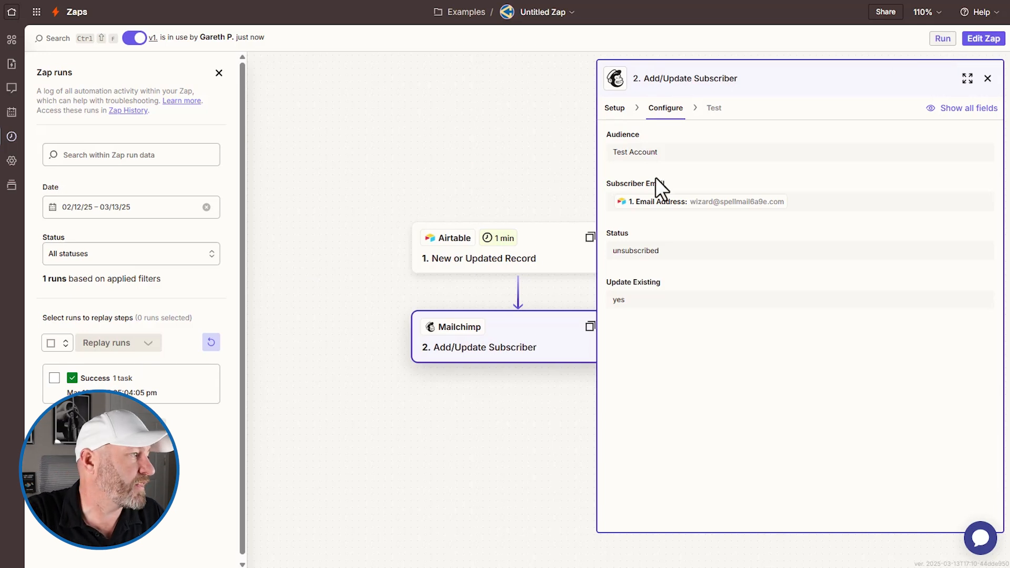
left_click(128, 392)
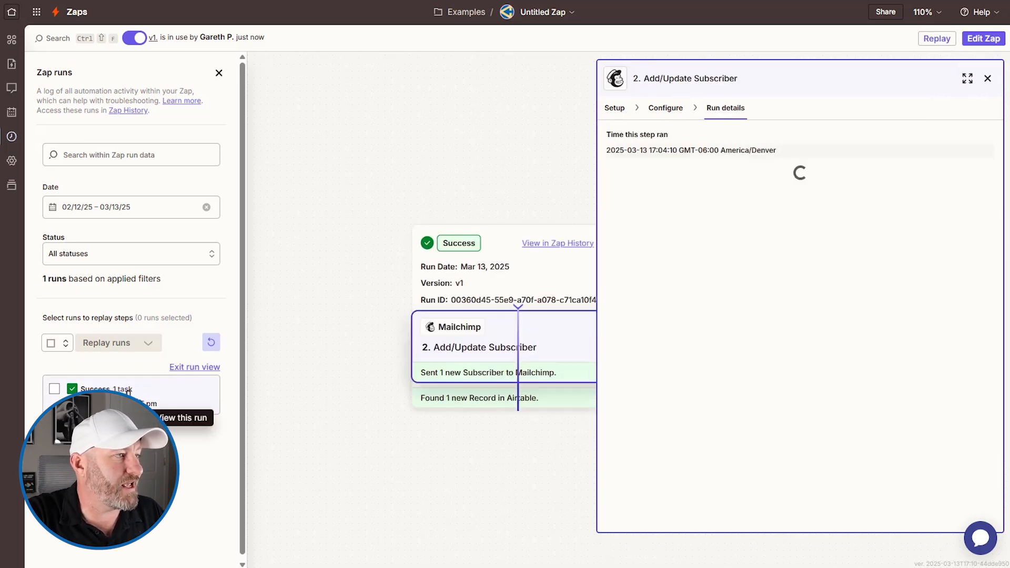
scroll(747, 337, "down", 5)
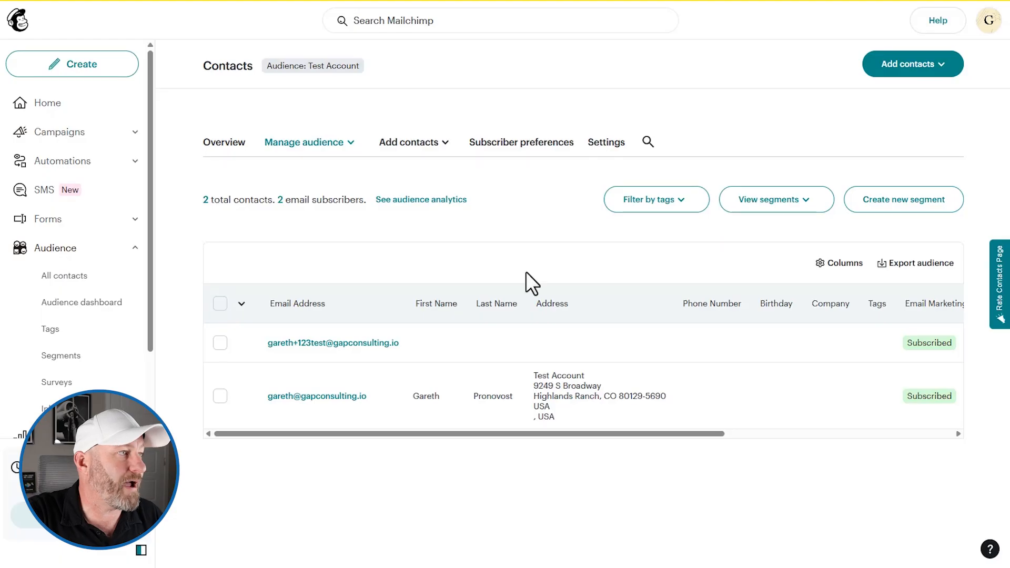
- Reload the Mailchimp contacts and confirm the test contact's Email Marketing status reads Unsubscribed
left_click(624, 383)
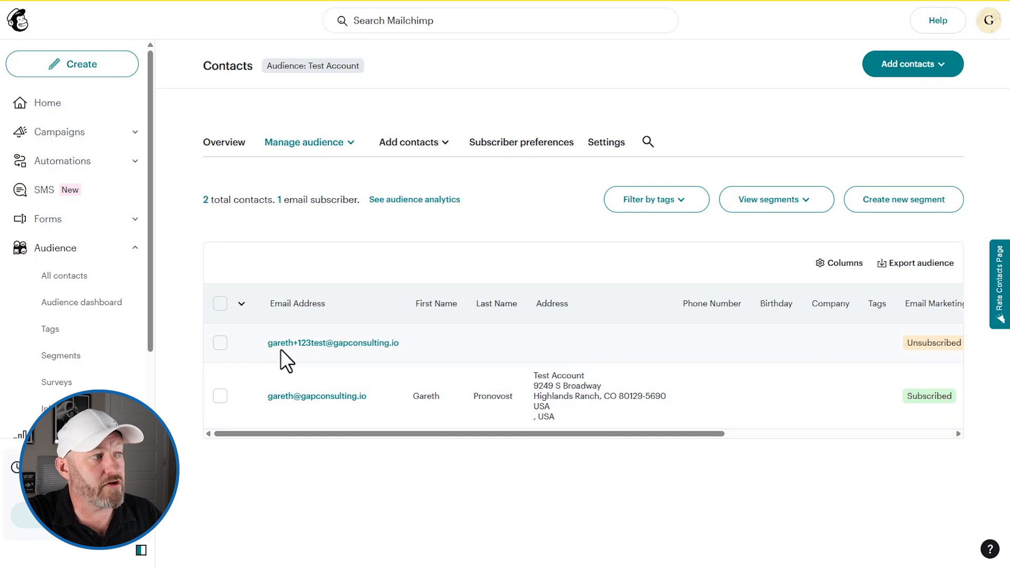
scroll(658, 342, "right", 3)
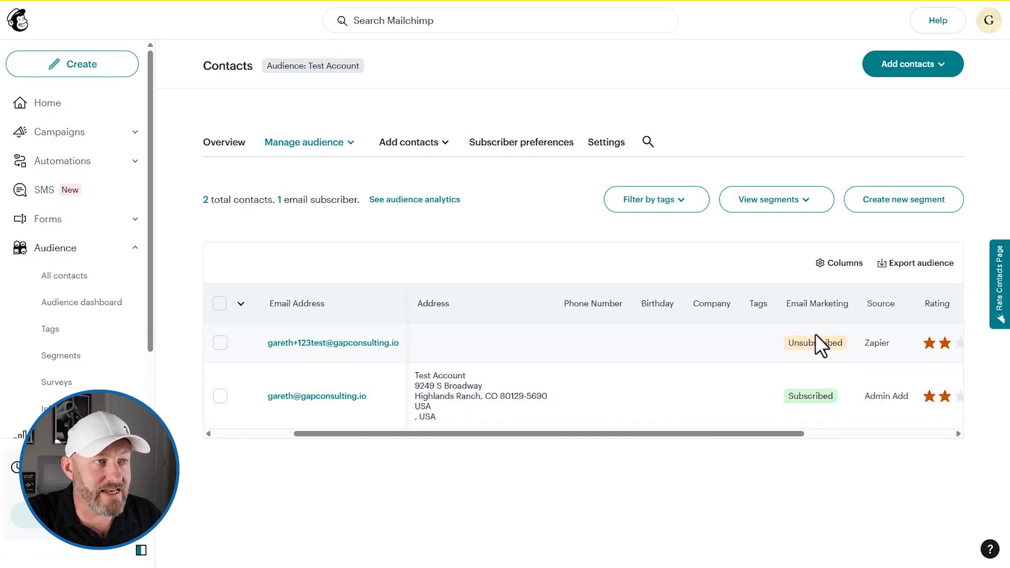
scroll(814, 356, "left", 3)
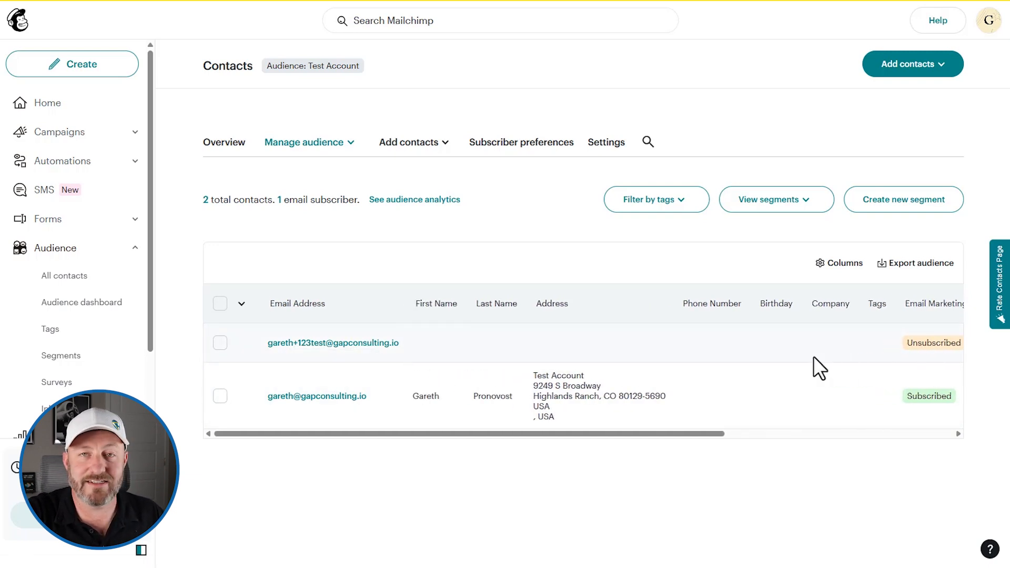